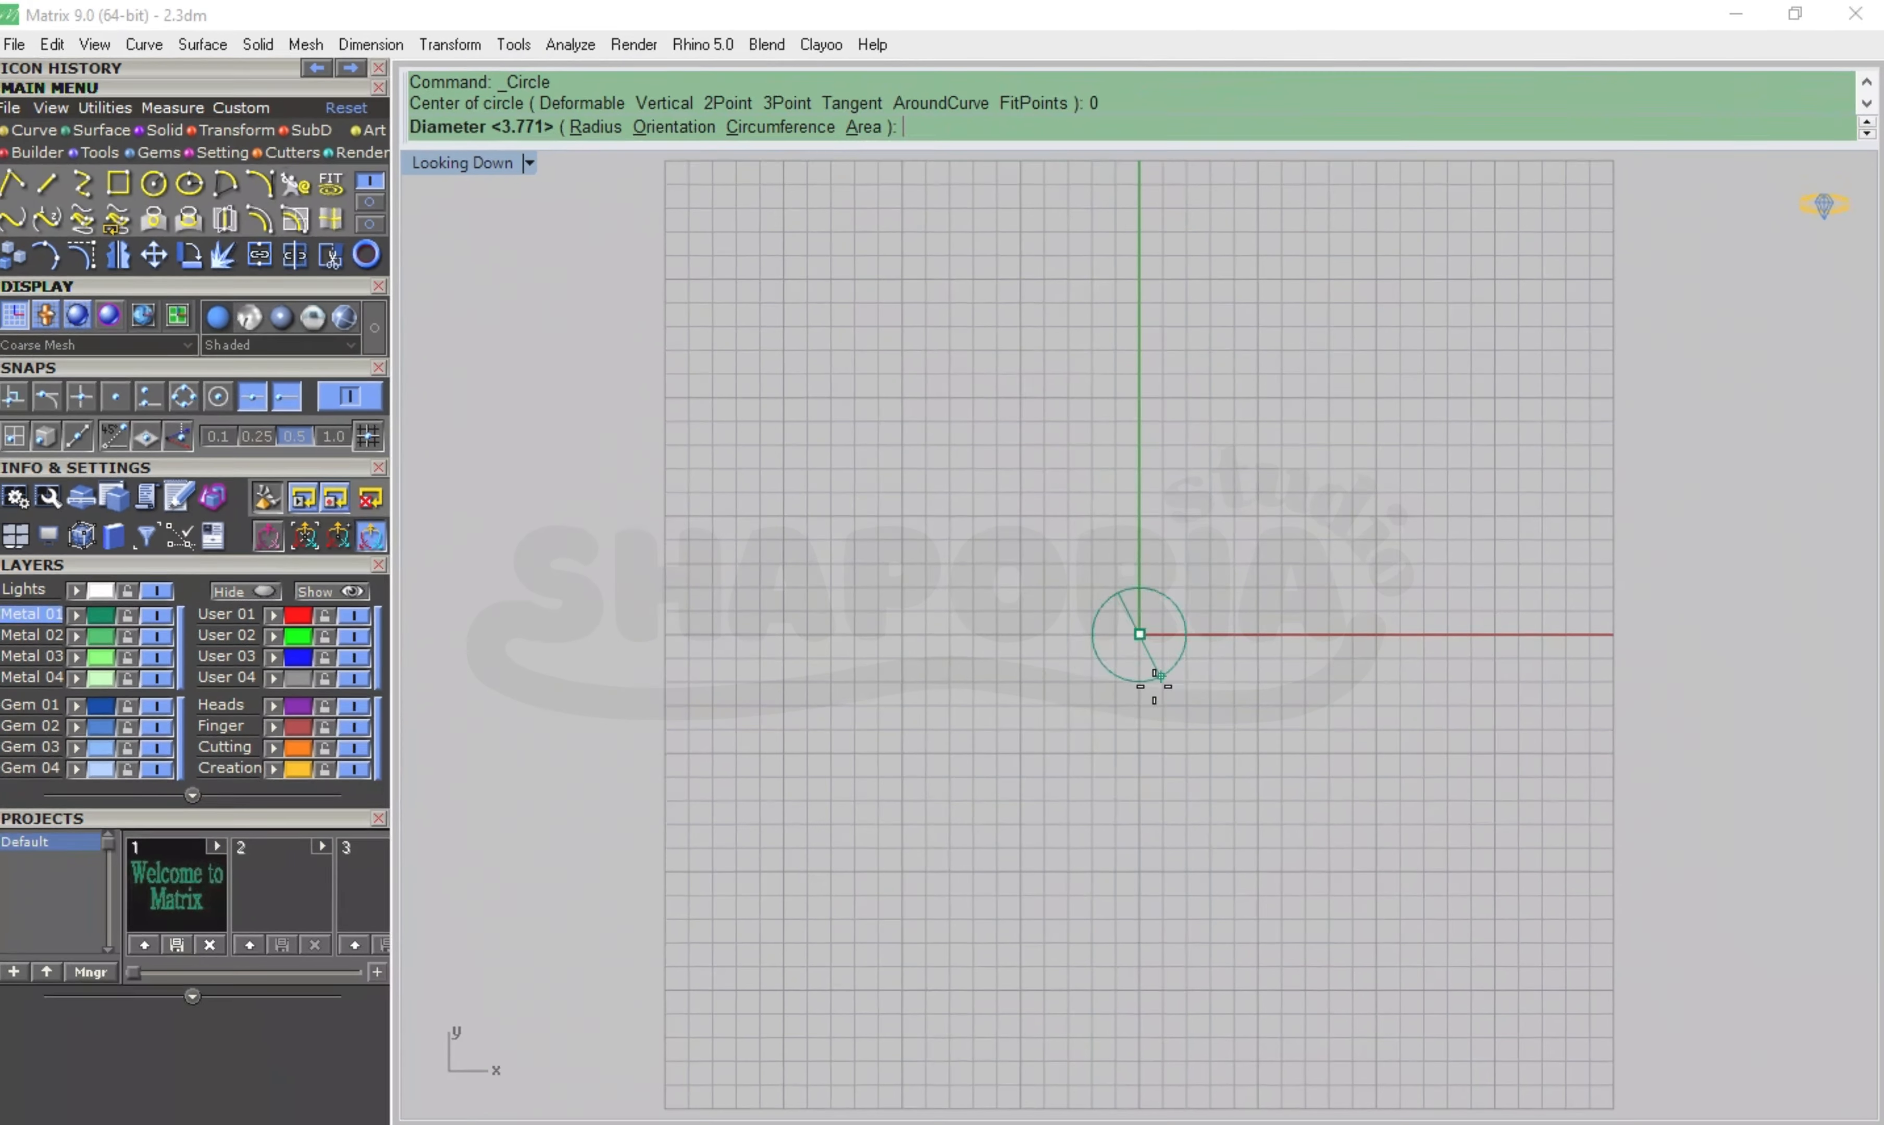
# Draw a circle centred on the origin and move it straight up the Y axis
pyautogui.click(1133, 704)
pyautogui.click(1154, 568)
pyautogui.moveTo(1139, 550); pyautogui.dragTo(1112, 405)
# Polar-array the circle around the origin with 8 items over a full 360 degrees
pyautogui.click(221, 134)
pyautogui.click(295, 184)
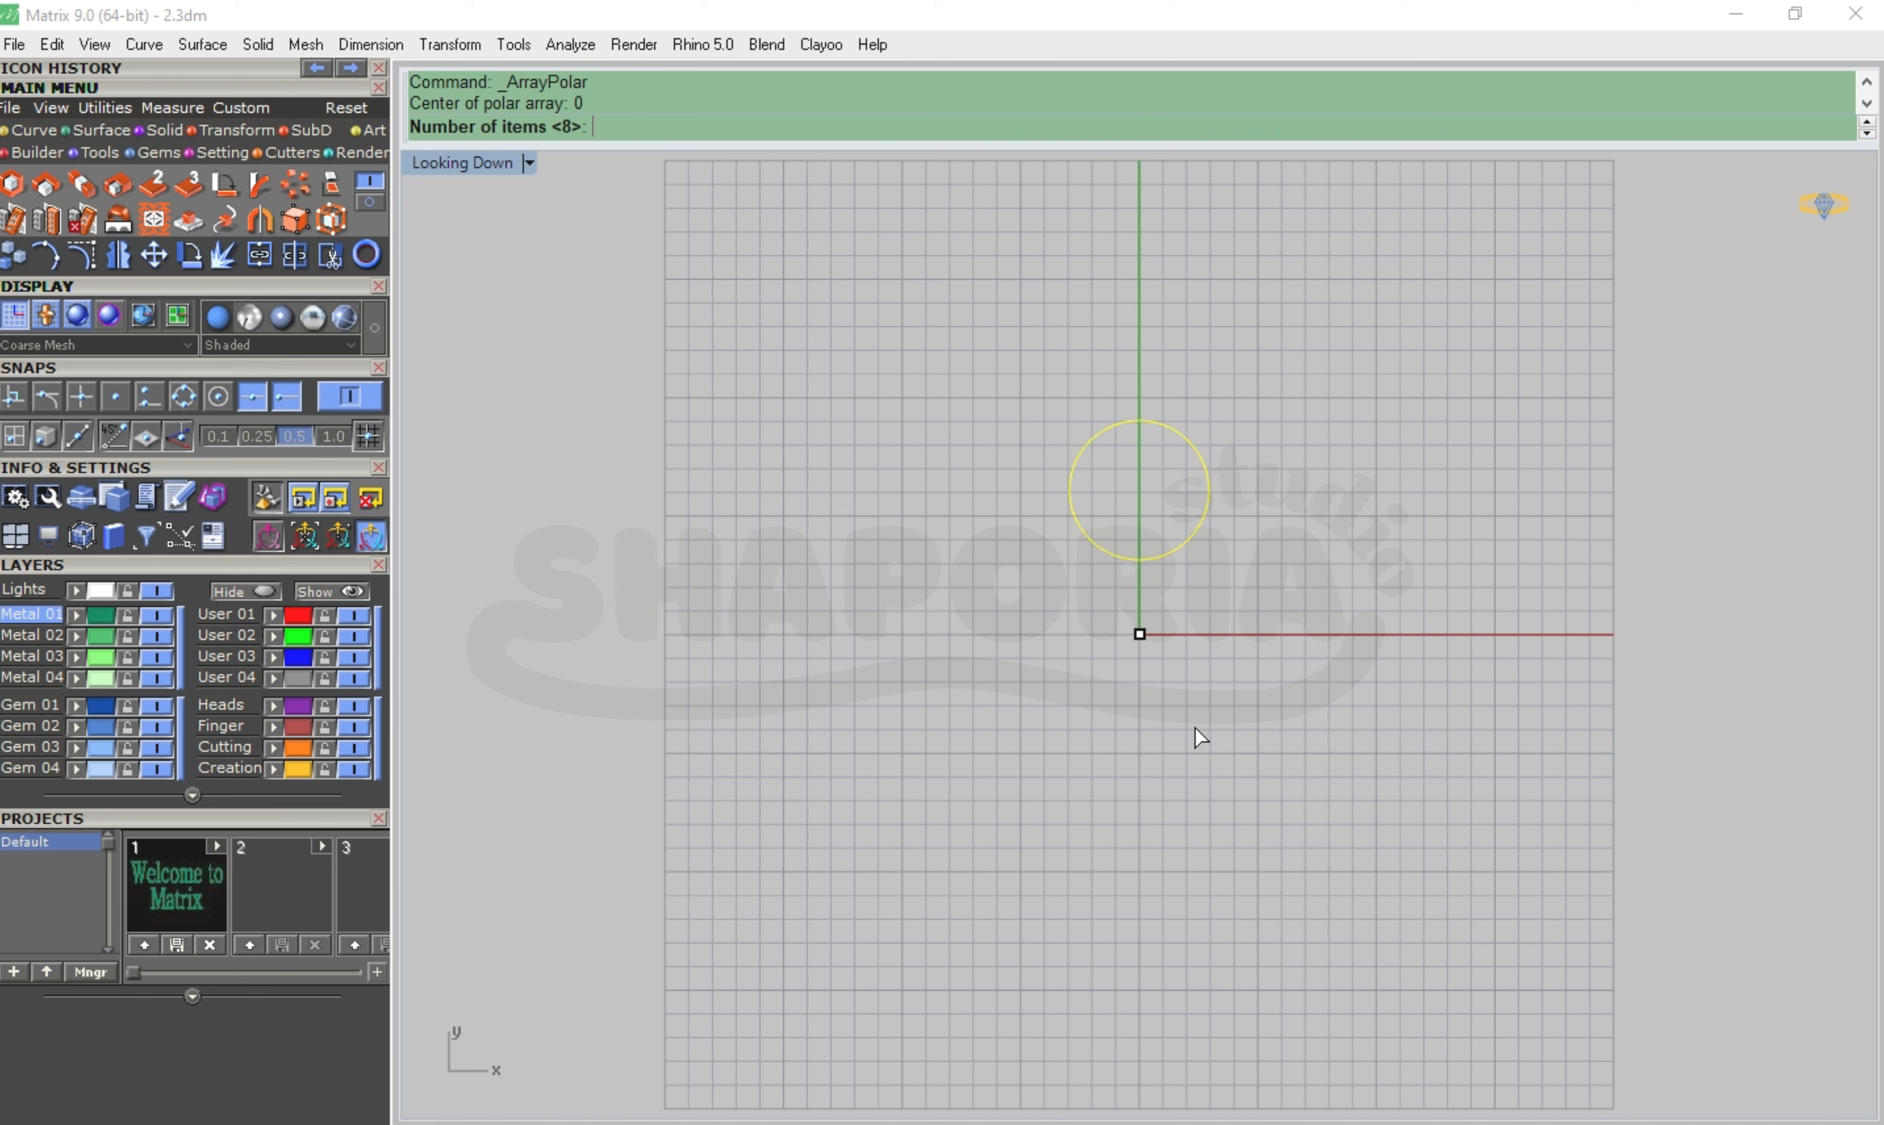
pyautogui.press('Return')
pyautogui.press('Return')
pyautogui.press('Return')
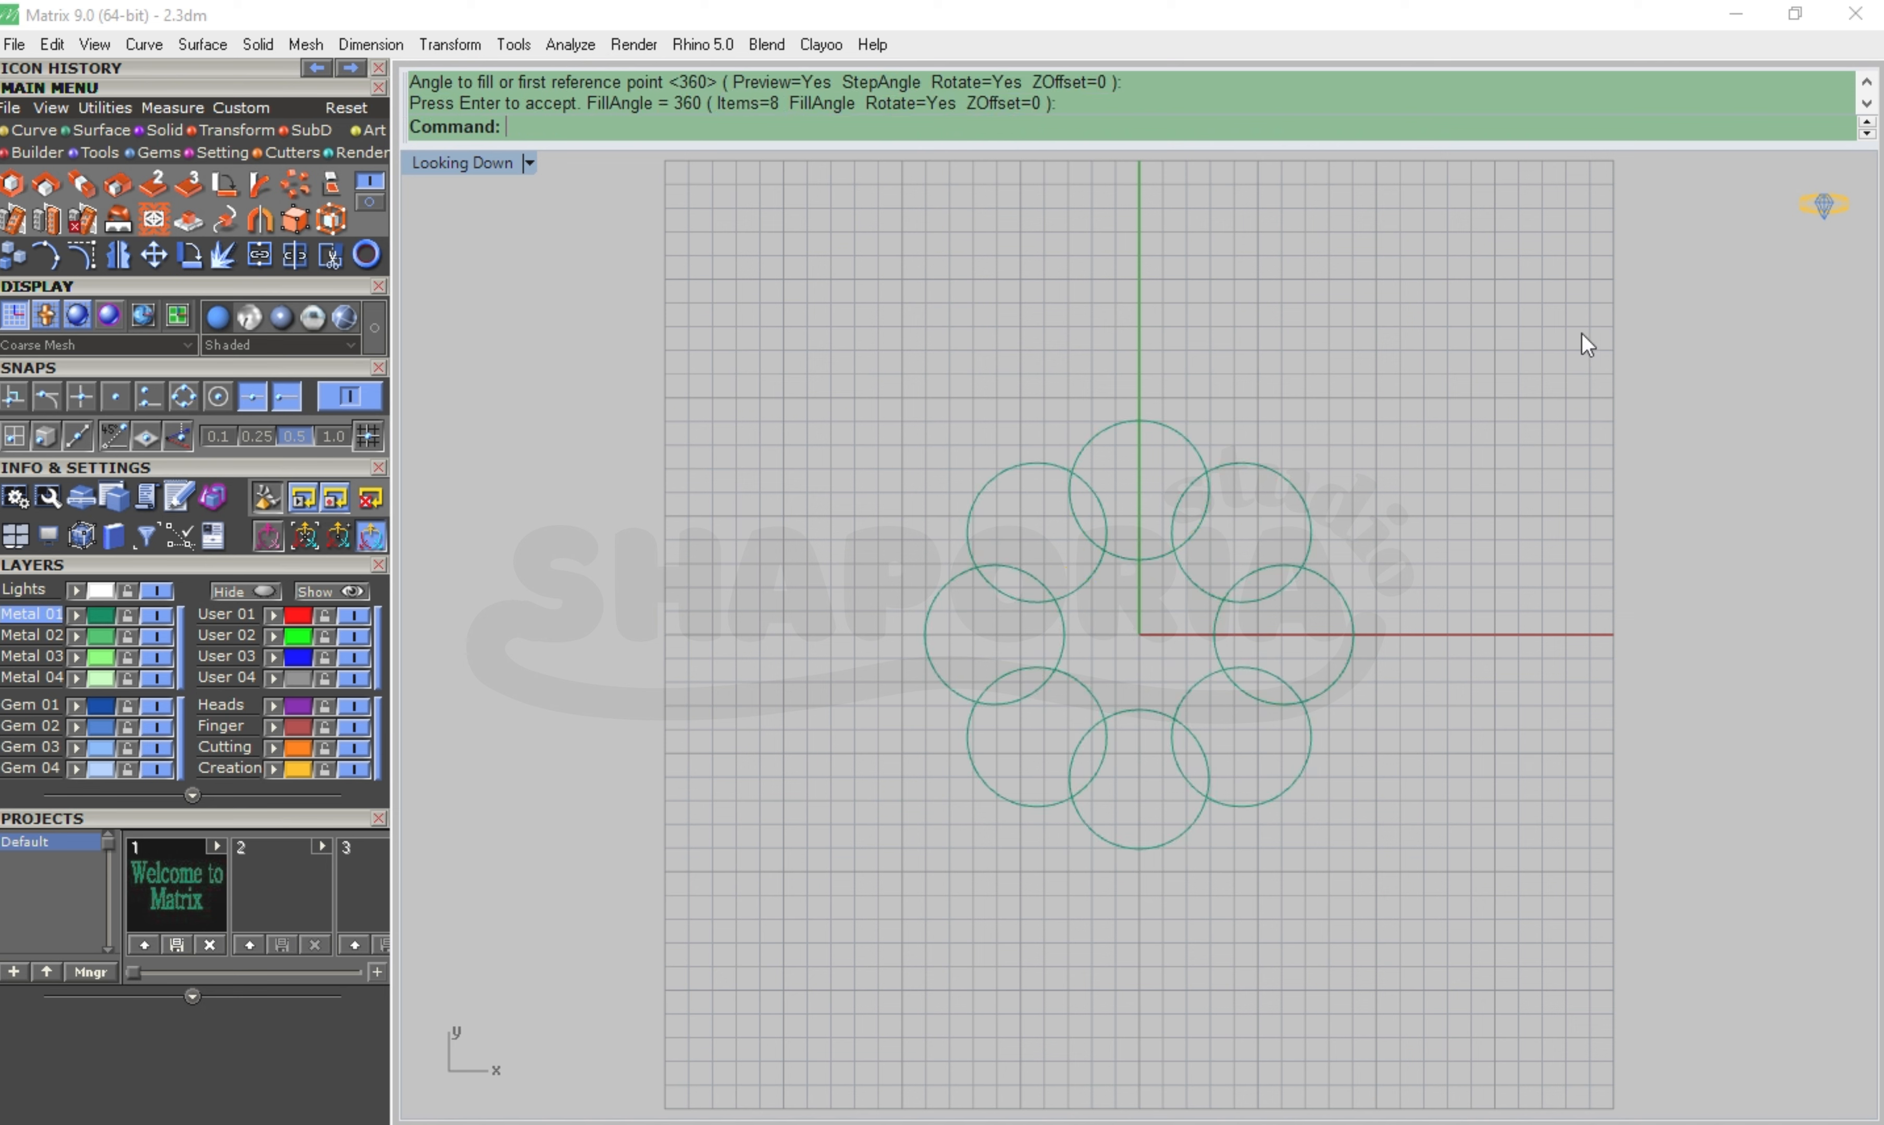
# Save a copy of the model as 1.3dm in New folder (2)
pyautogui.moveTo(902, 898); pyautogui.dragTo(844, 911)
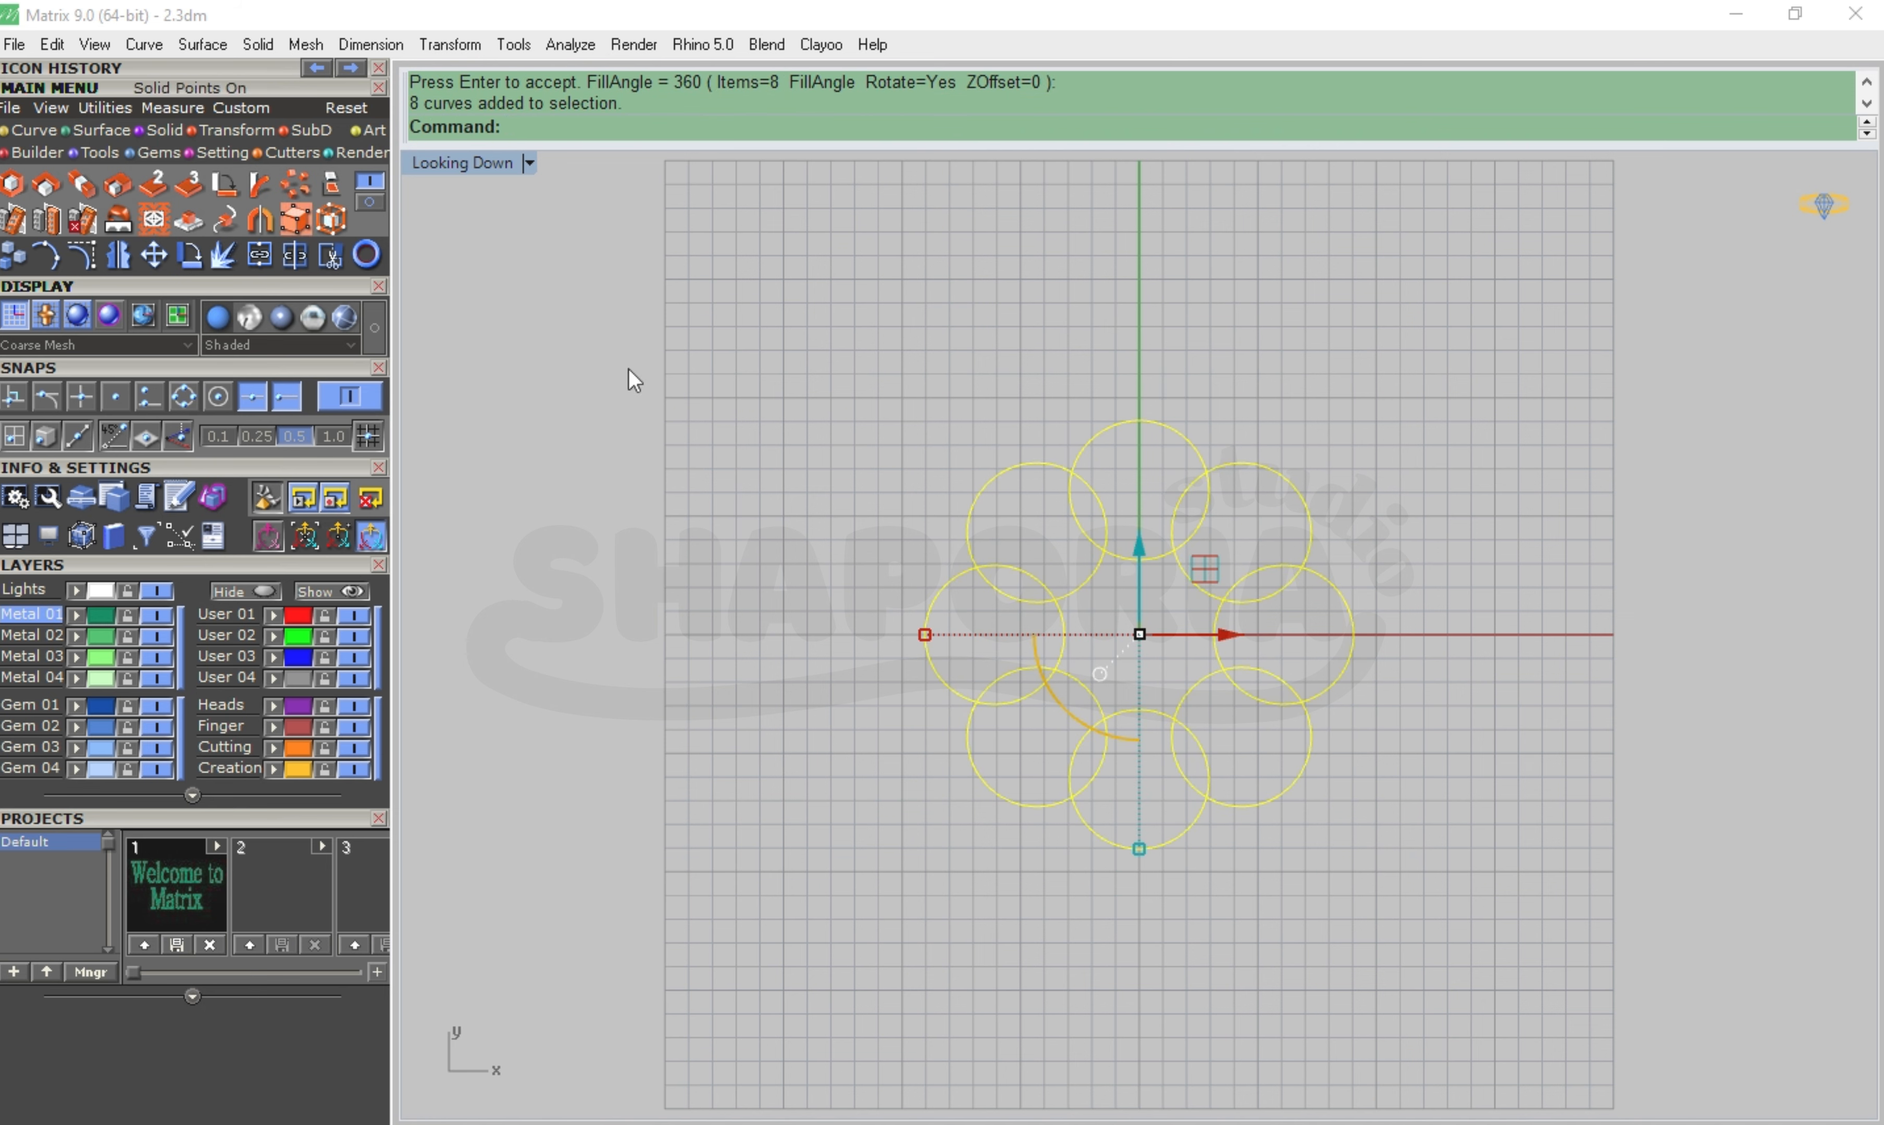
pyautogui.click(676, 386)
pyautogui.click(34, 129)
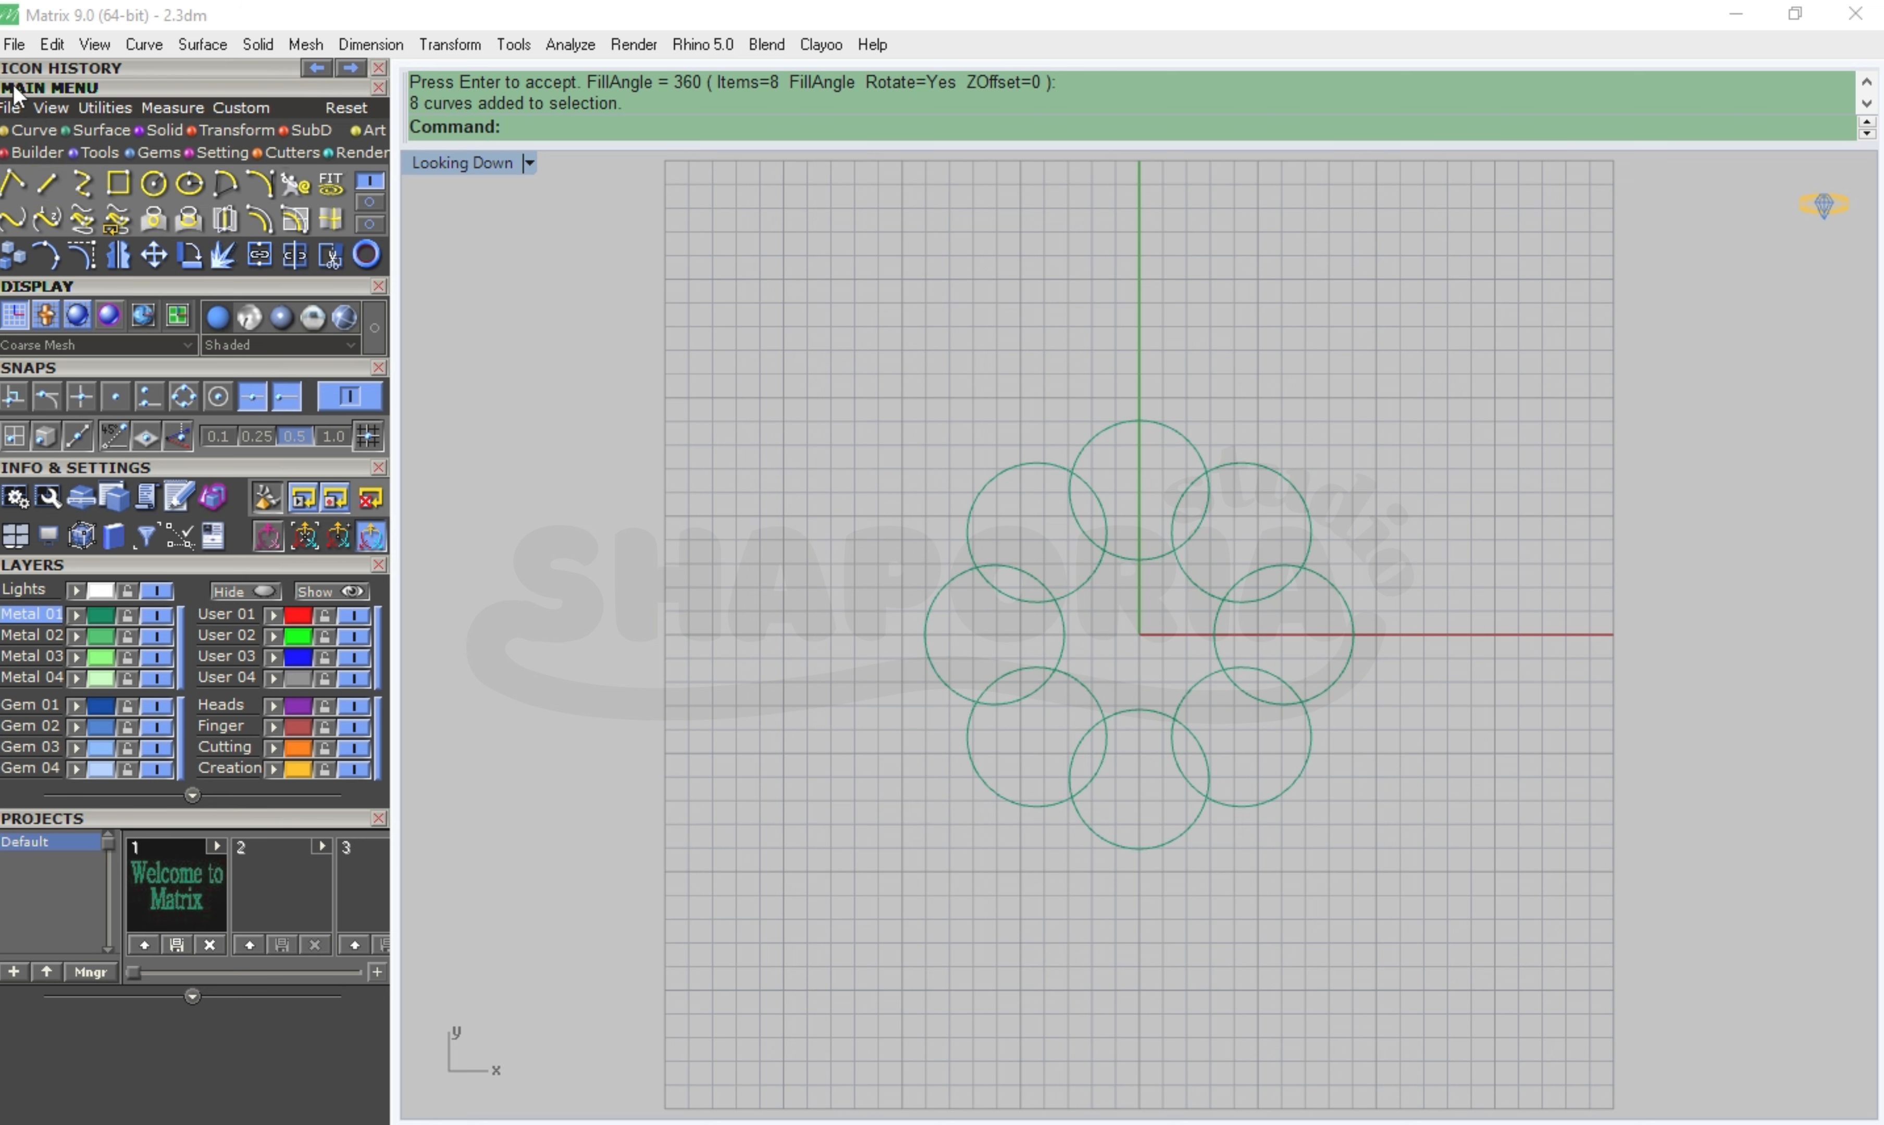
pyautogui.click(11, 106)
pyautogui.click(189, 186)
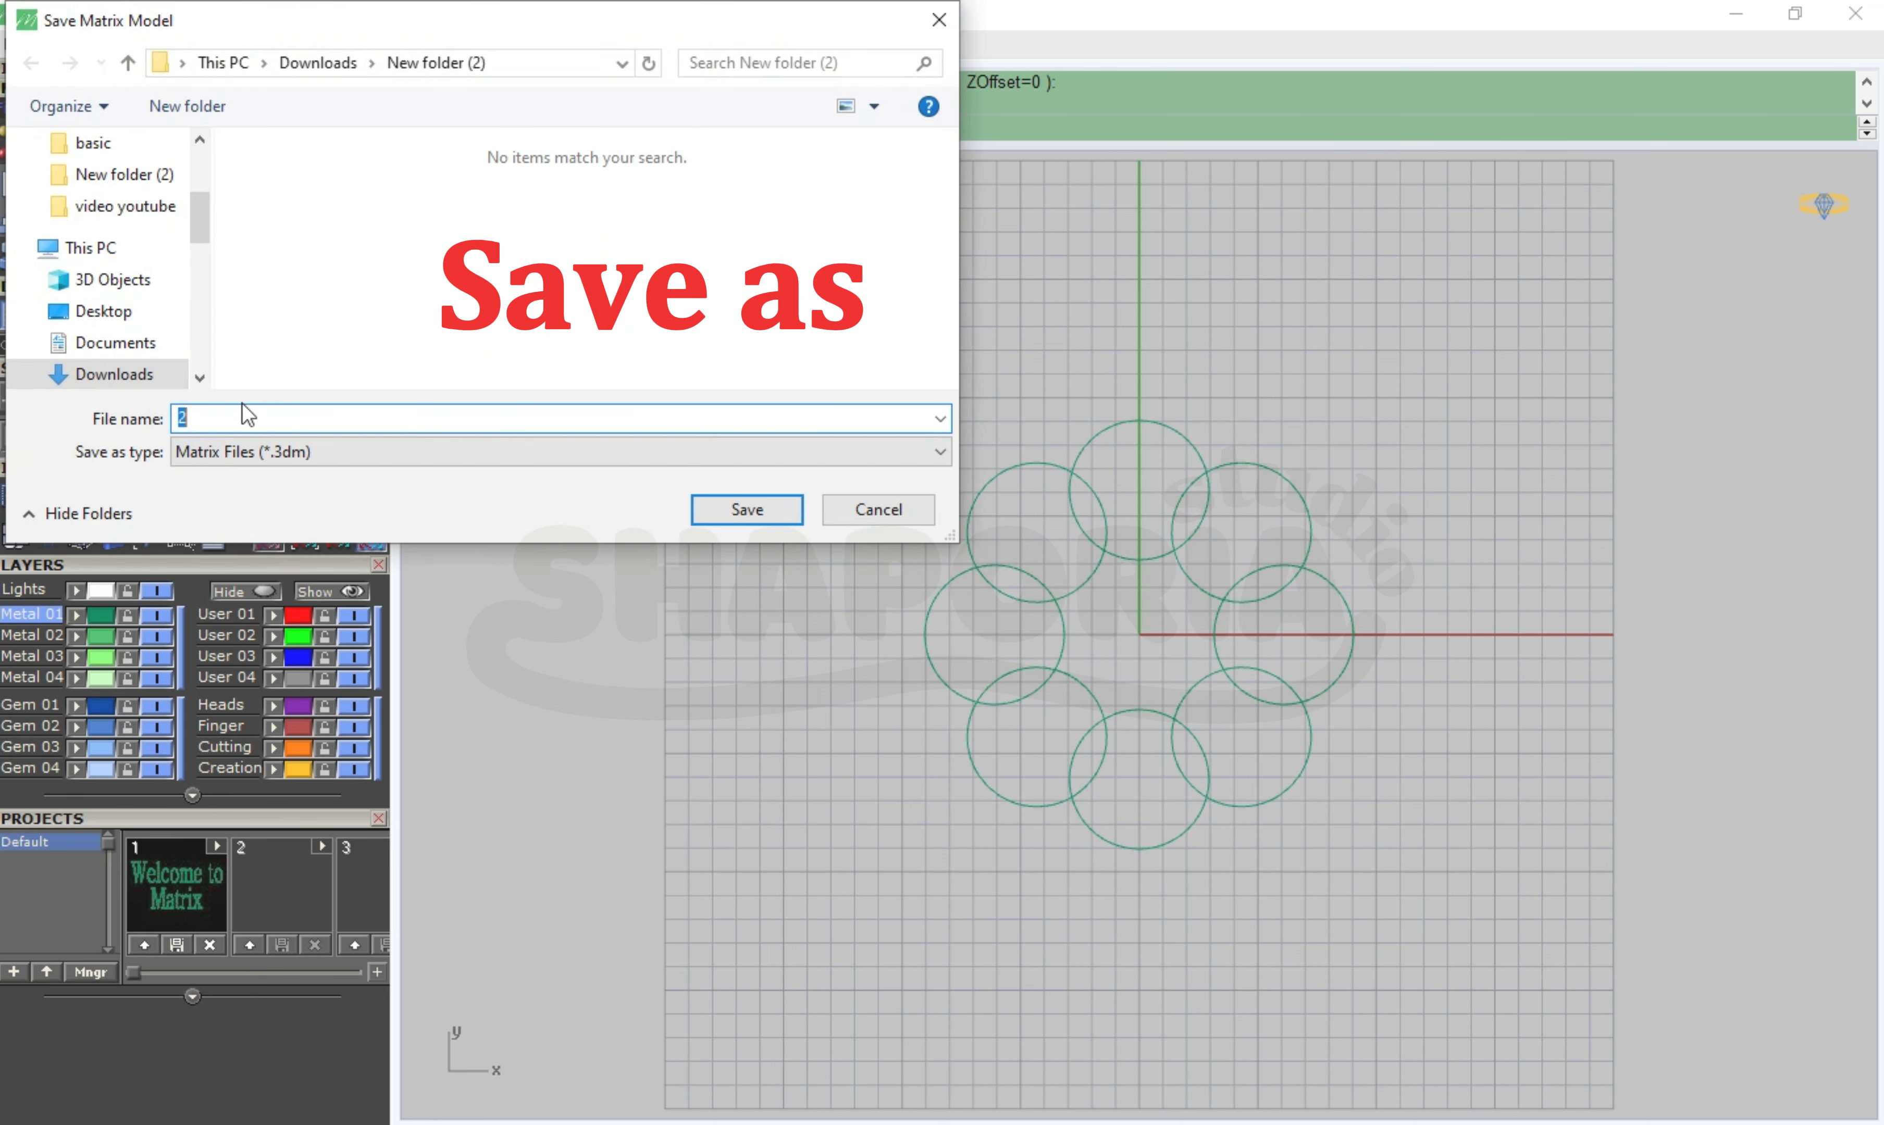
pyautogui.click(747, 510)
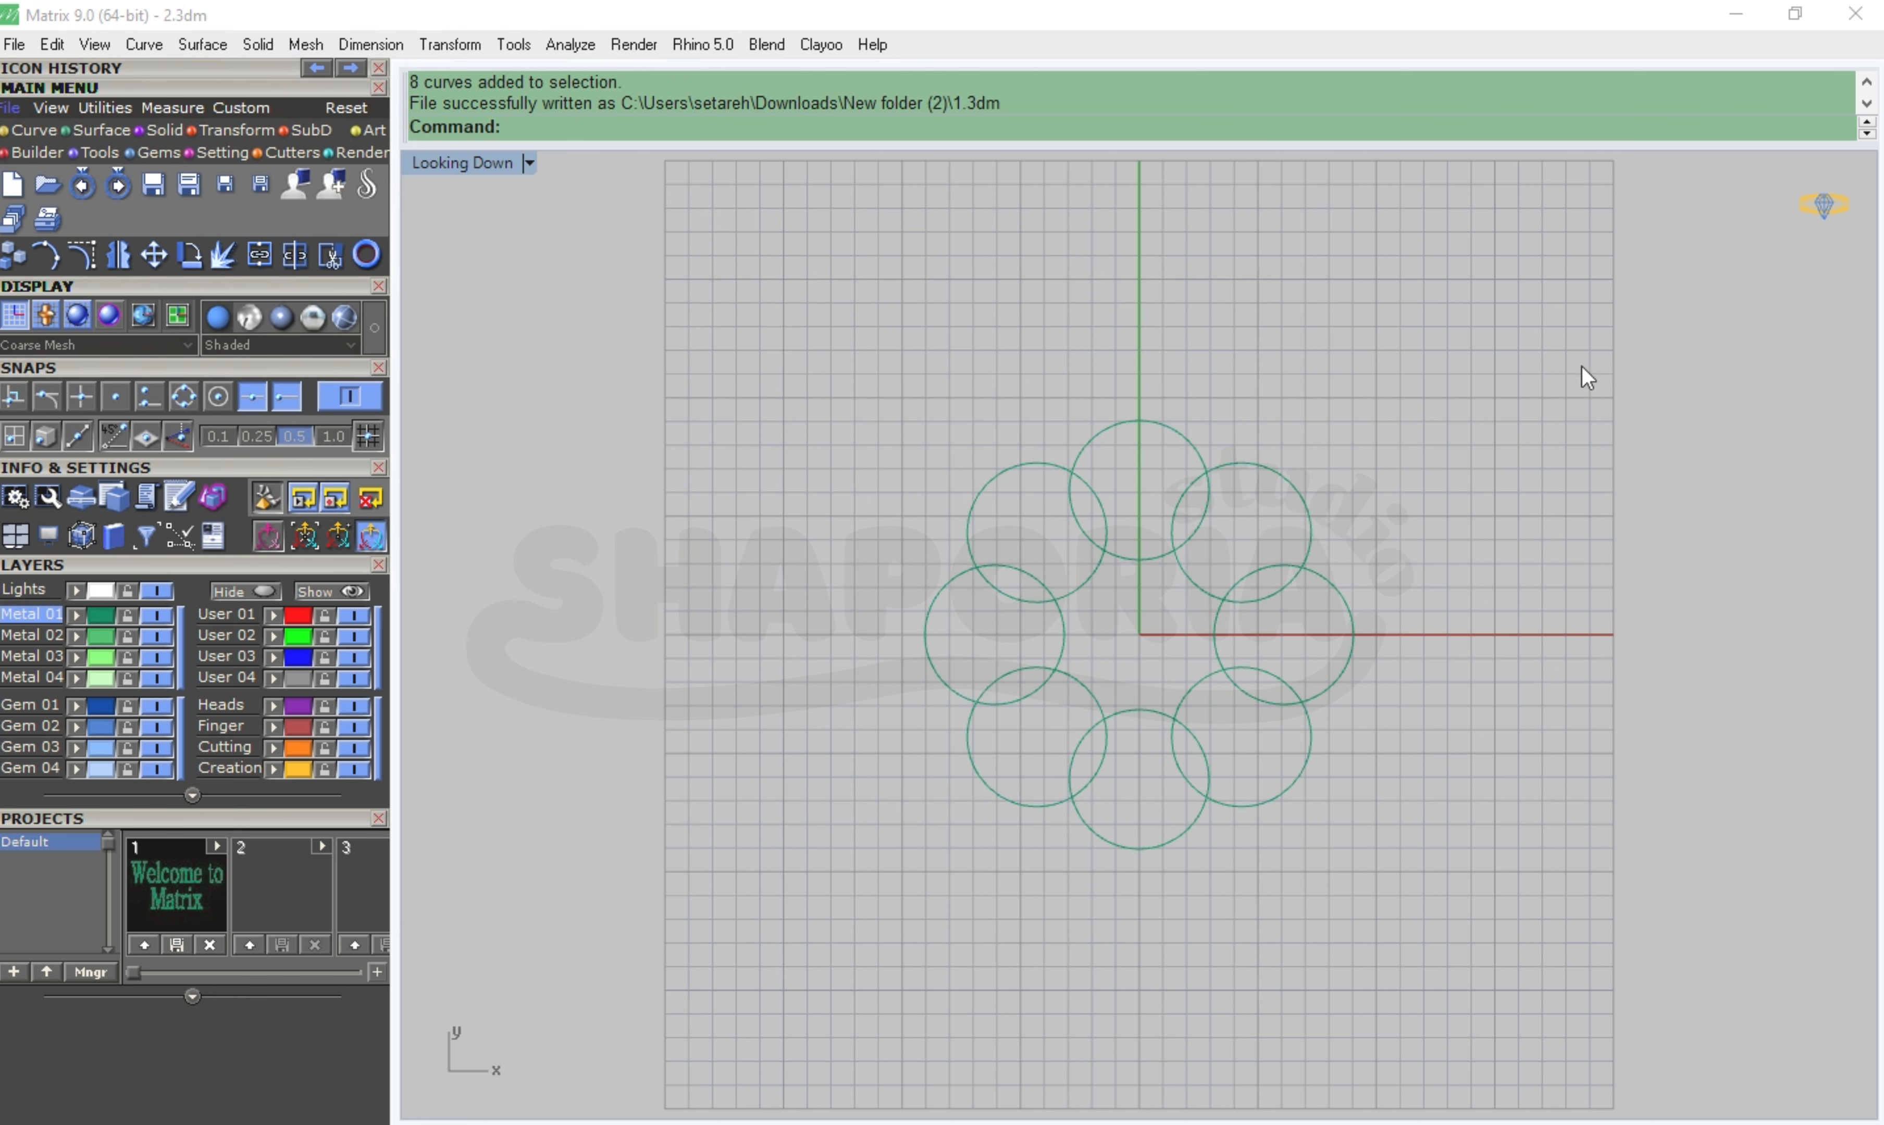
# Combine the eight overlapping circles with Curve Boolean into an outer flower outline and an inner star outline, keeping the input curves
pyautogui.moveTo(792, 846); pyautogui.dragTo(791, 847)
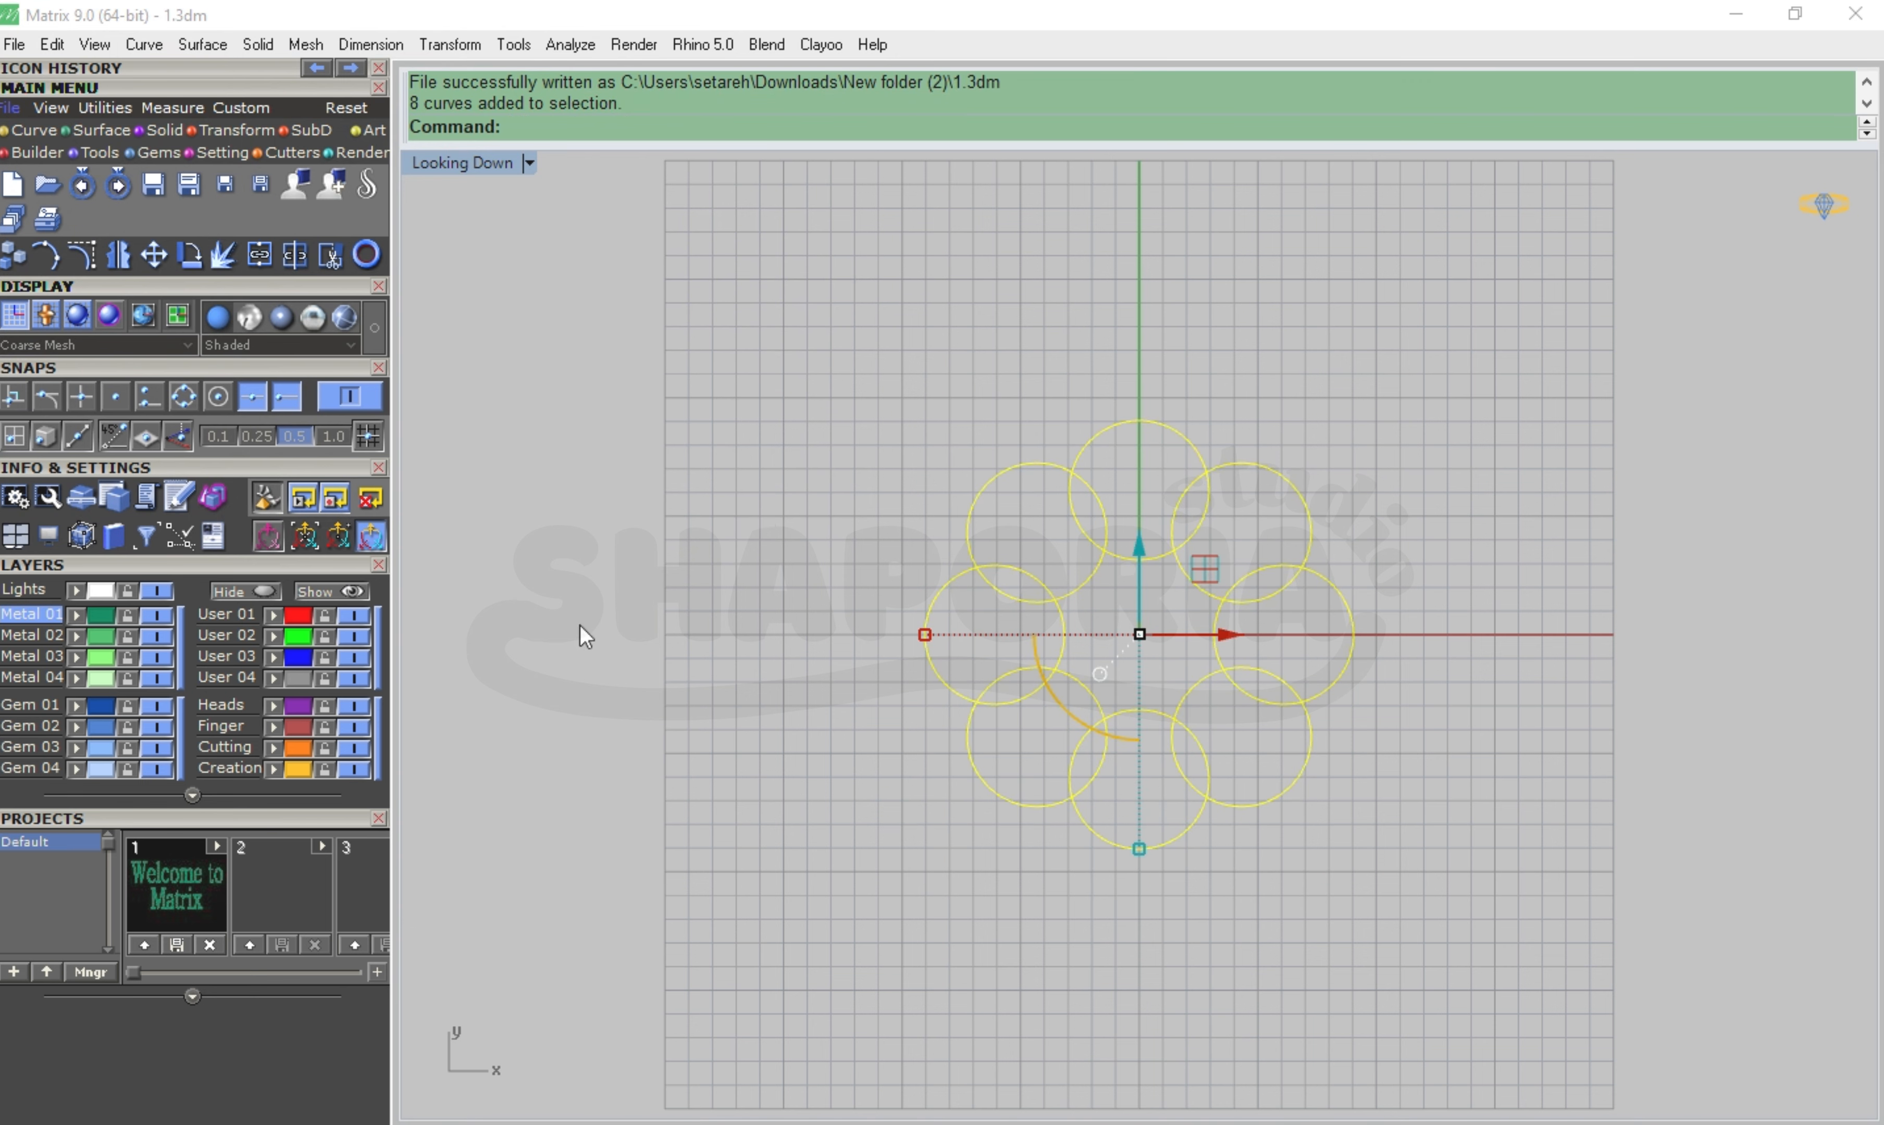
pyautogui.click(34, 130)
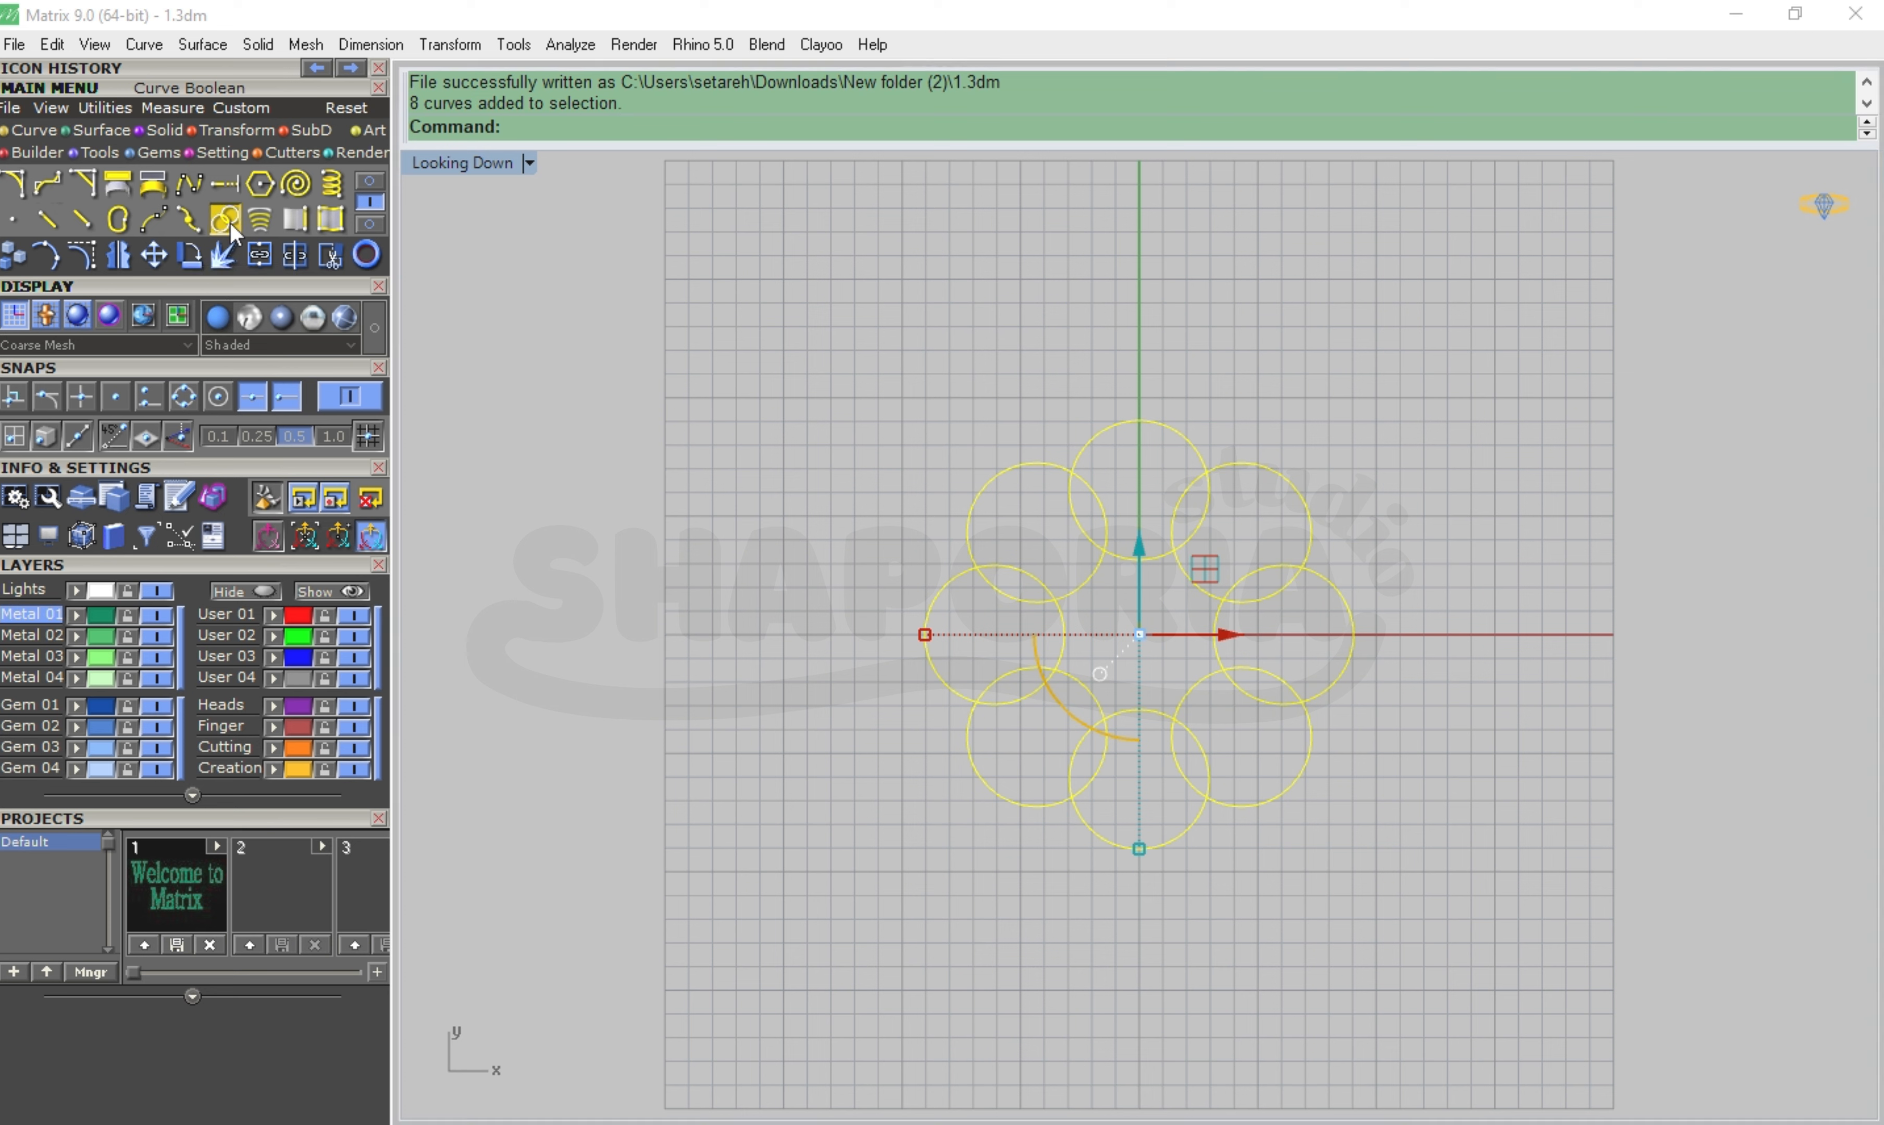
pyautogui.click(224, 221)
pyautogui.click(1094, 651)
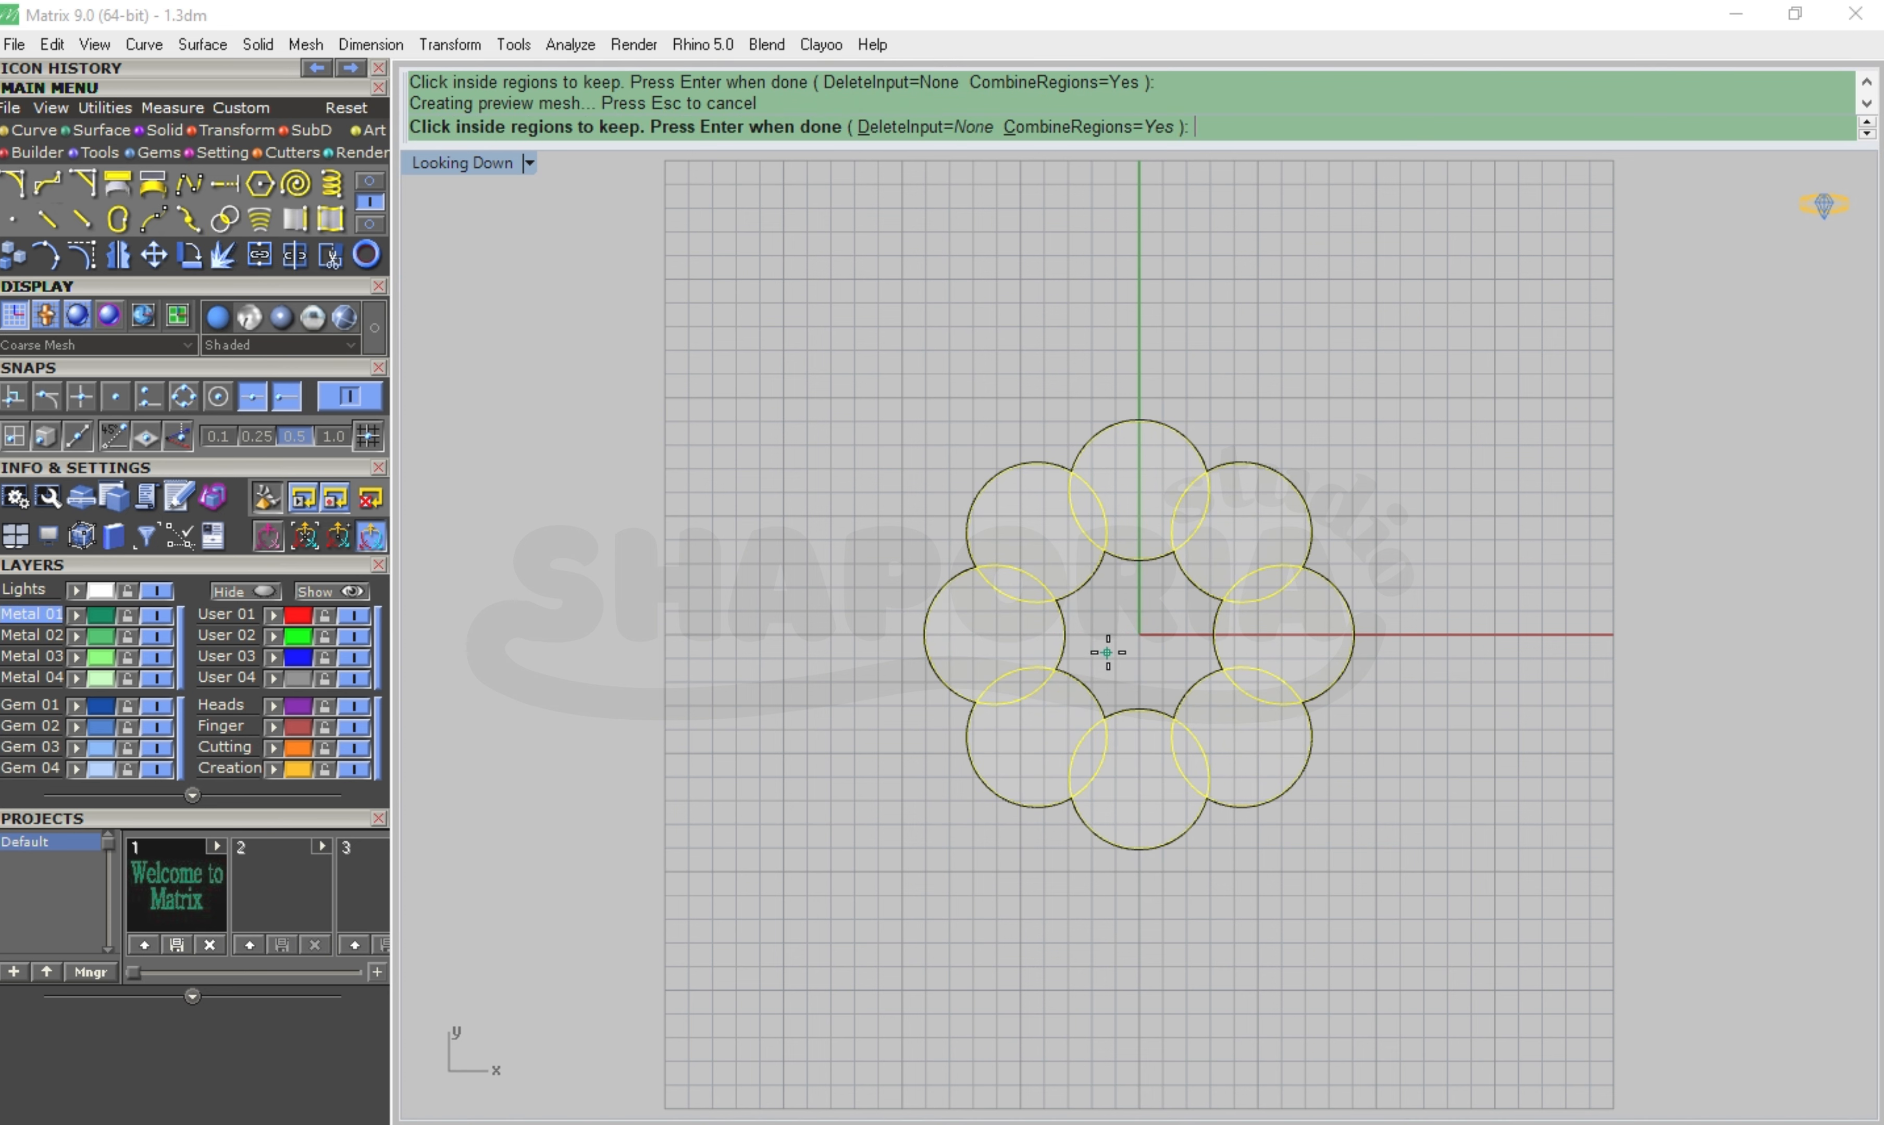
pyautogui.press('Return')
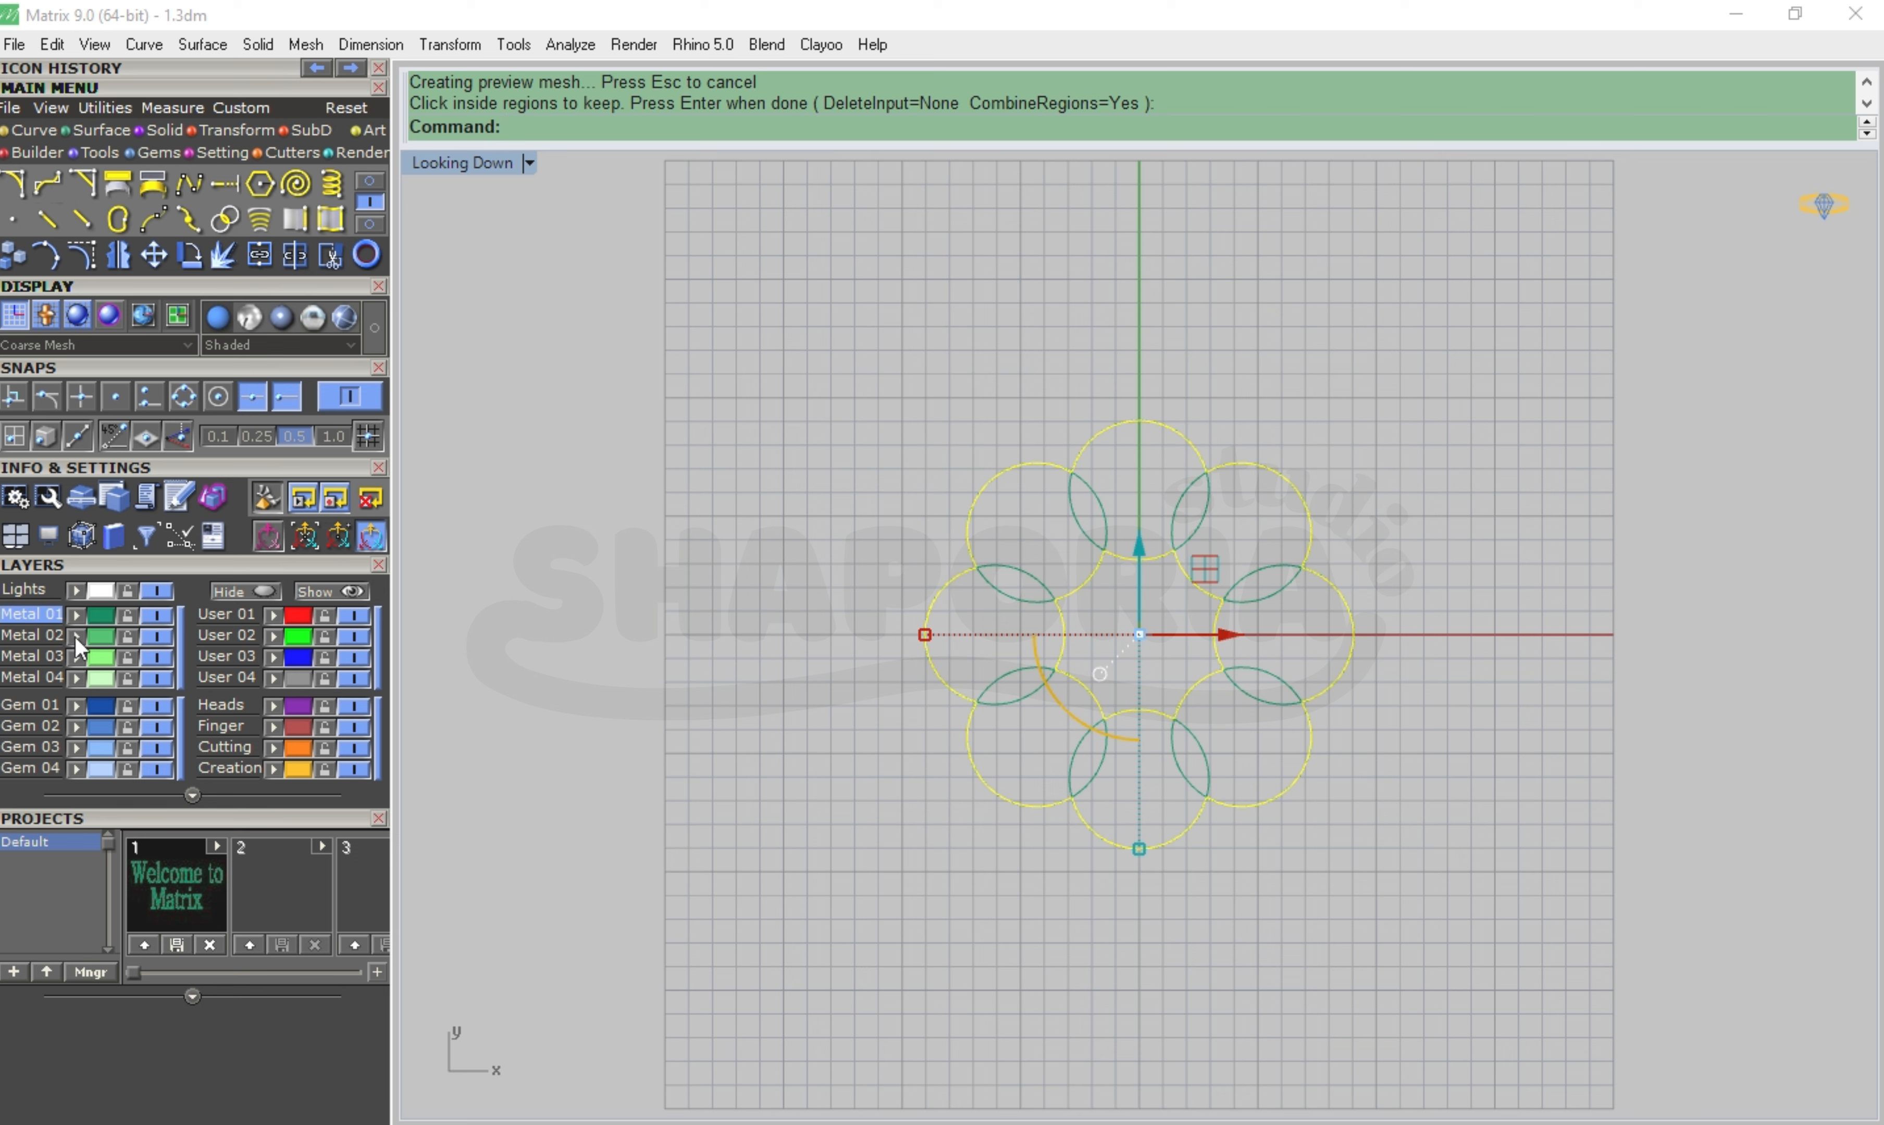
# Put the flower outlines on the Metal 02 layer and the original circles on a hidden Metal 03 layer
pyautogui.click(155, 637)
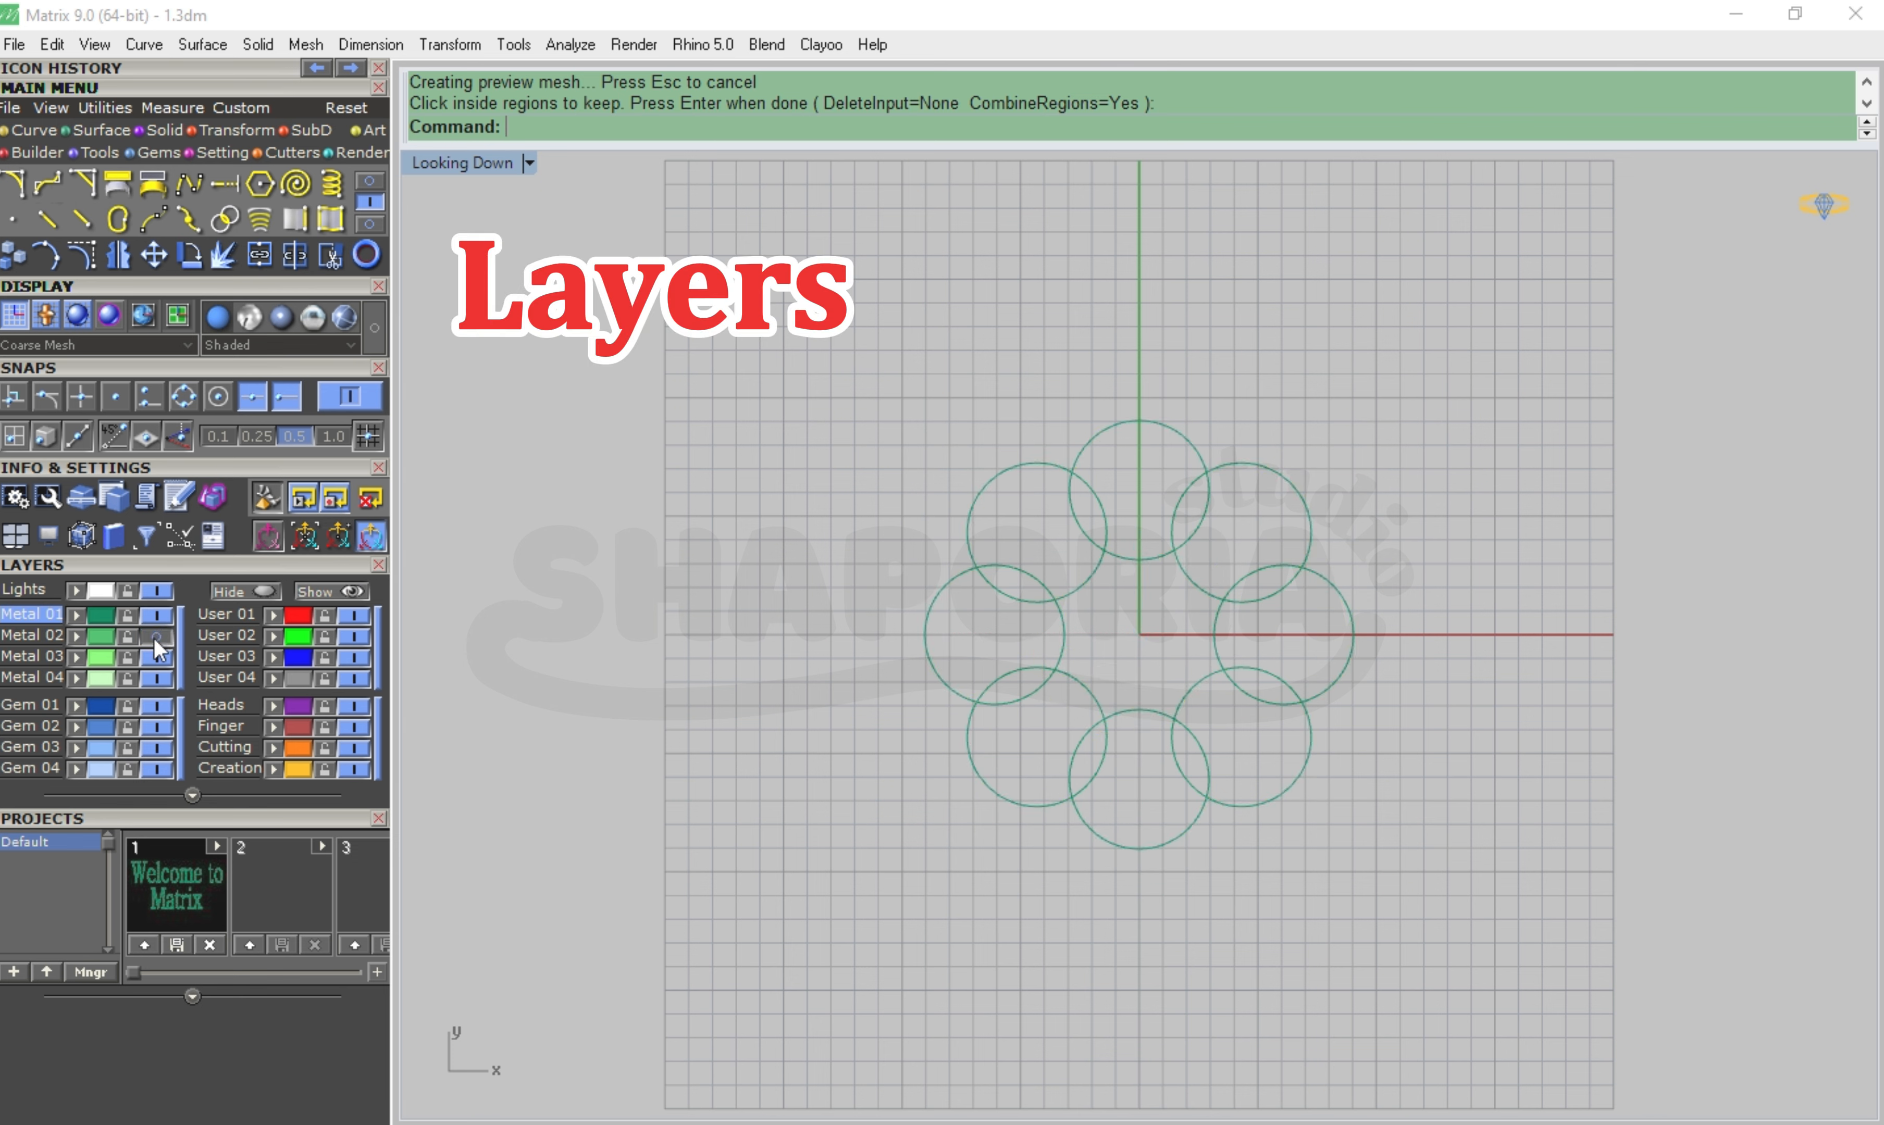
pyautogui.moveTo(1397, 484); pyautogui.dragTo(755, 962)
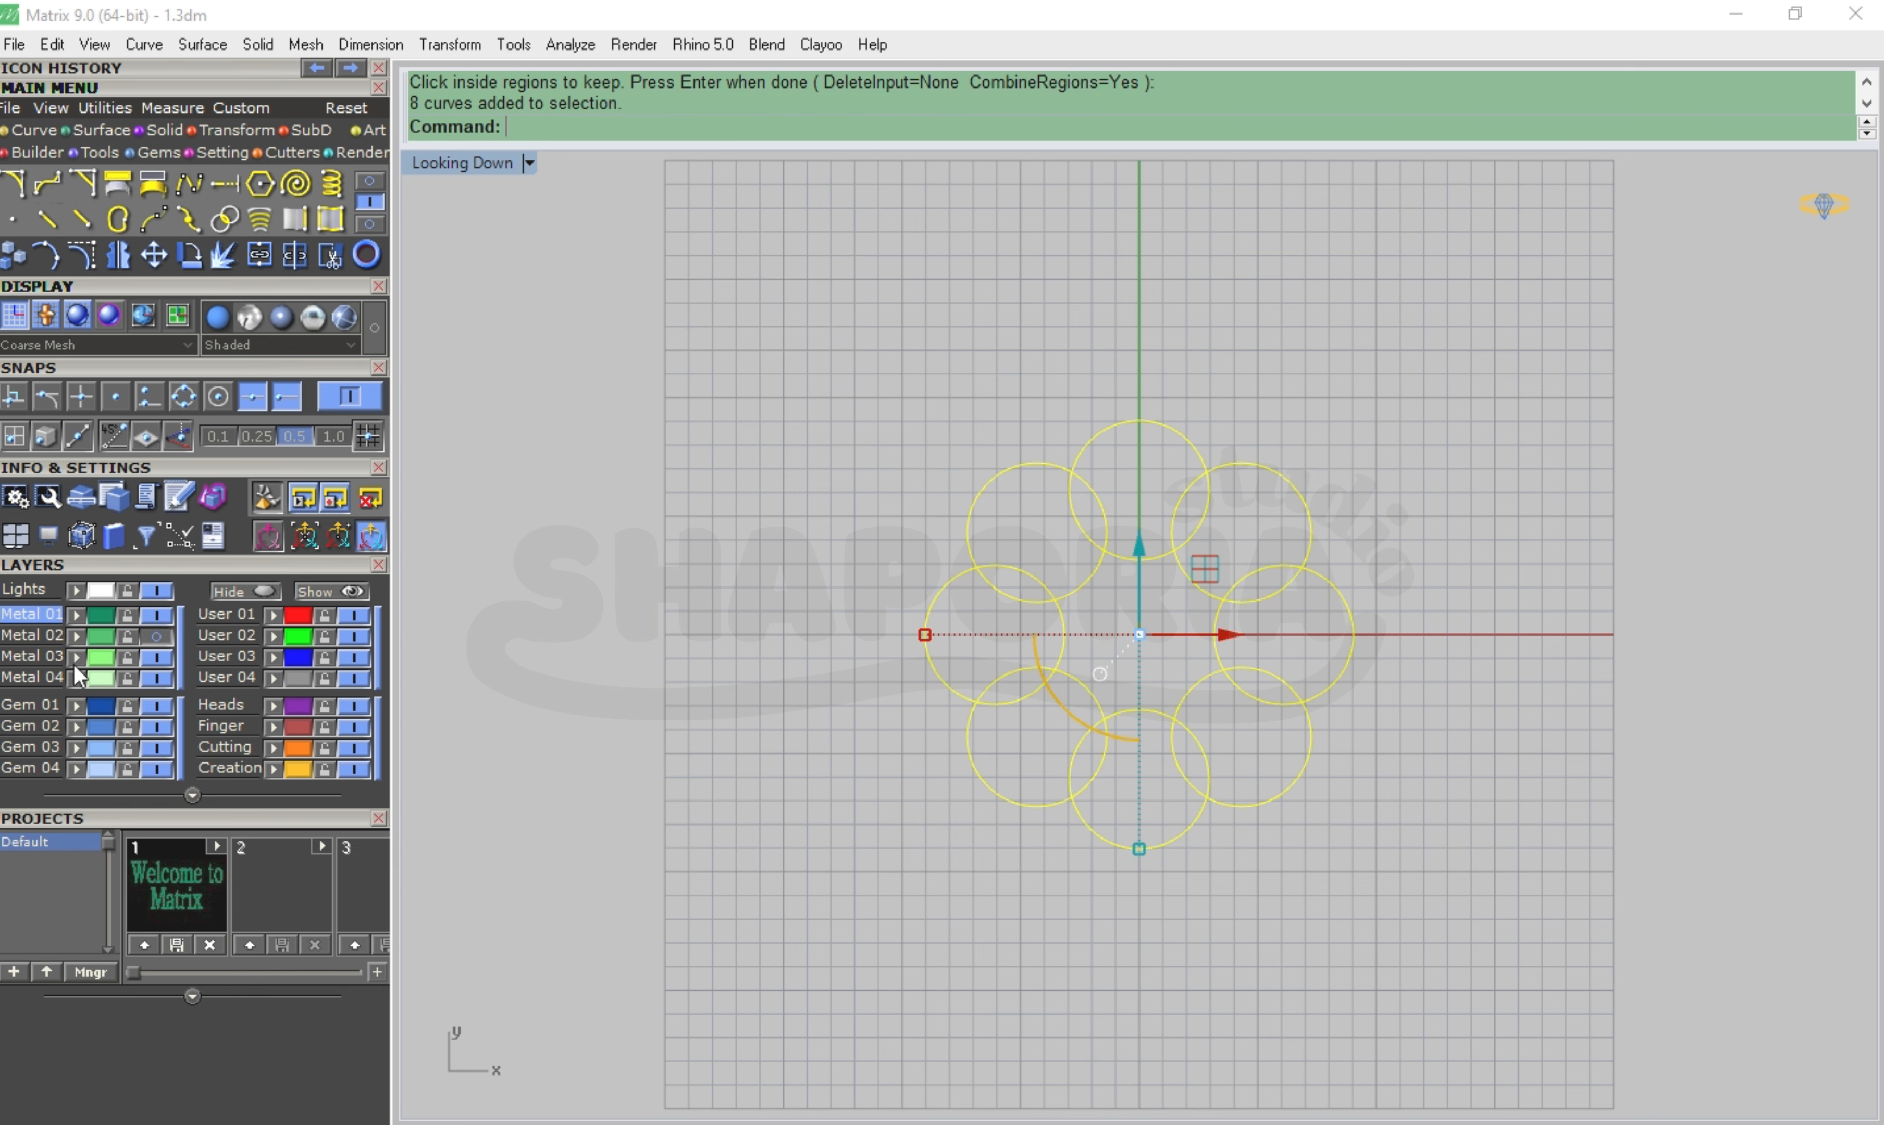
pyautogui.click(157, 657)
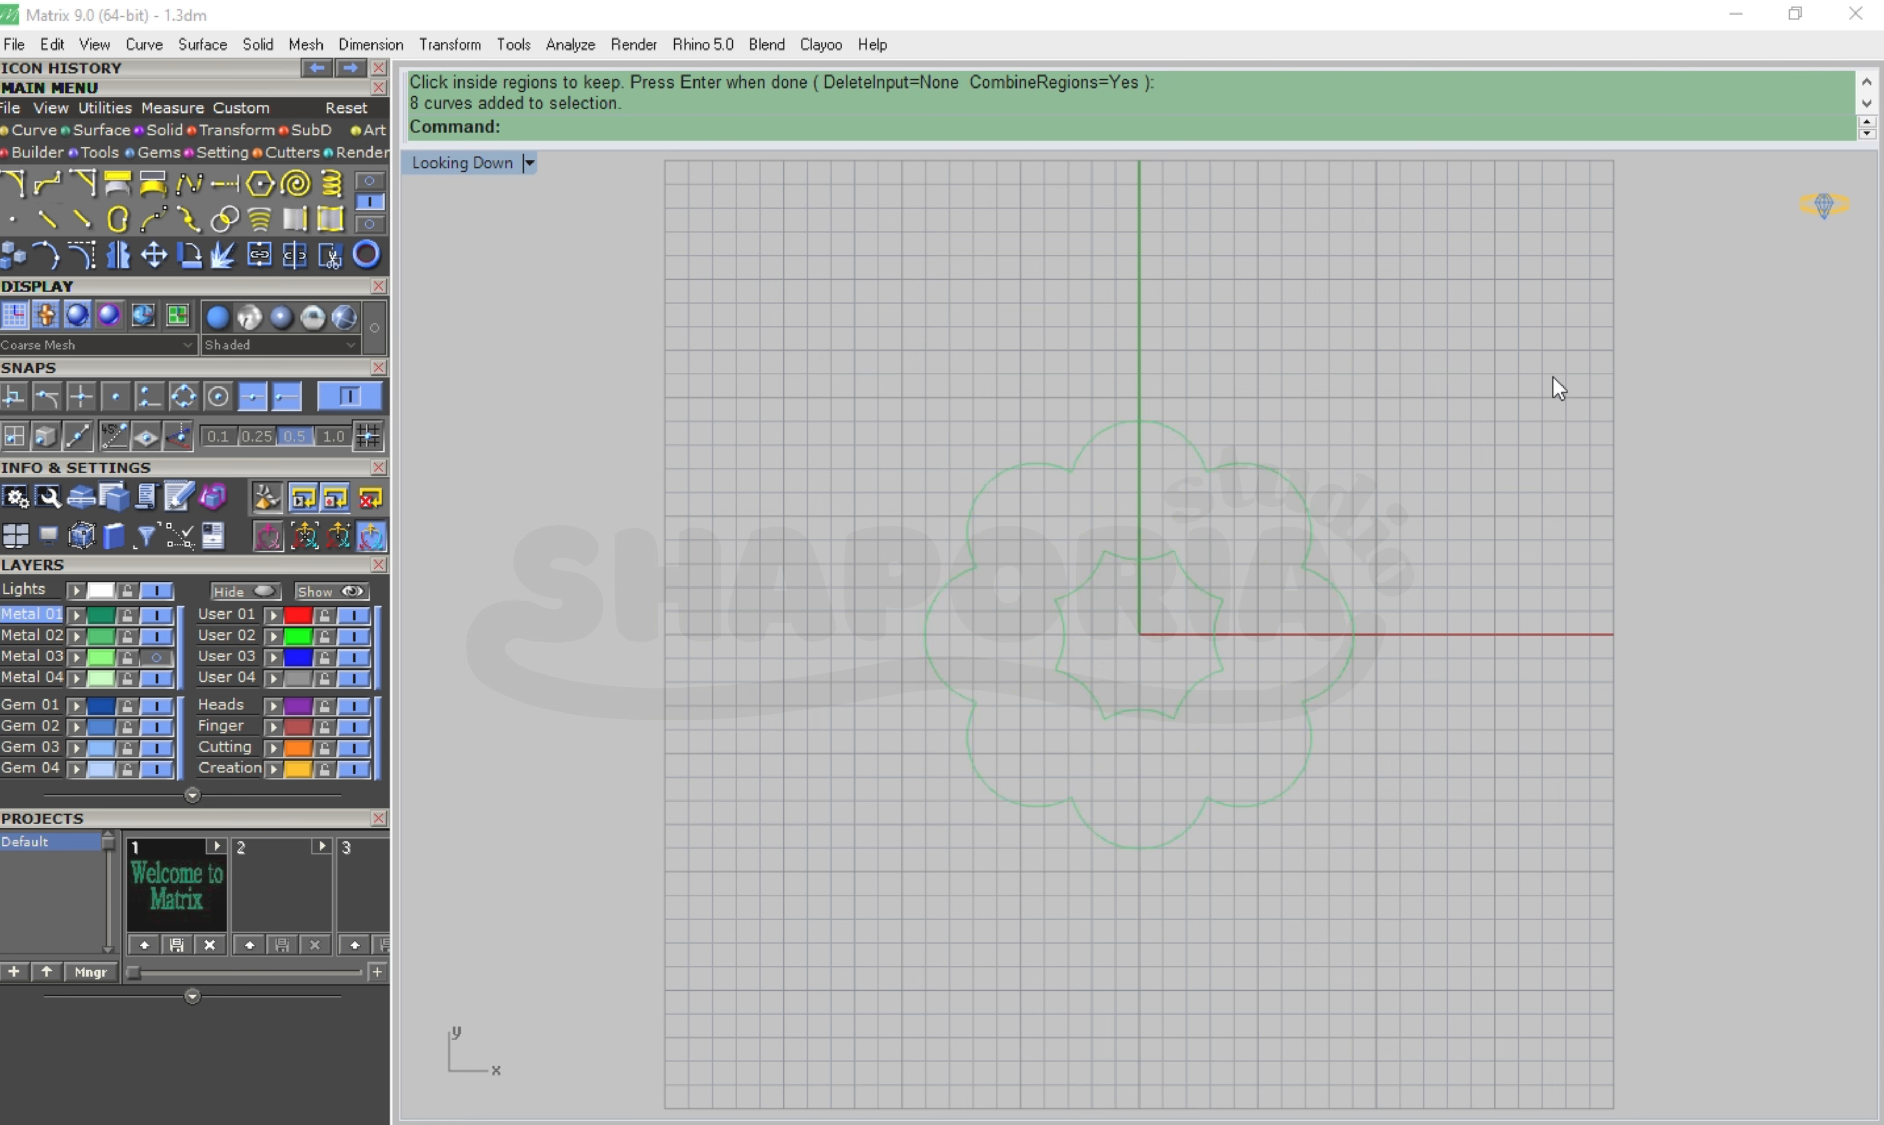
# Extrude the flower outline and its inner star outline upward together with ExtrudeCrv as a low solid, Solid=Yes
pyautogui.moveTo(1126, 827); pyautogui.dragTo(863, 915)
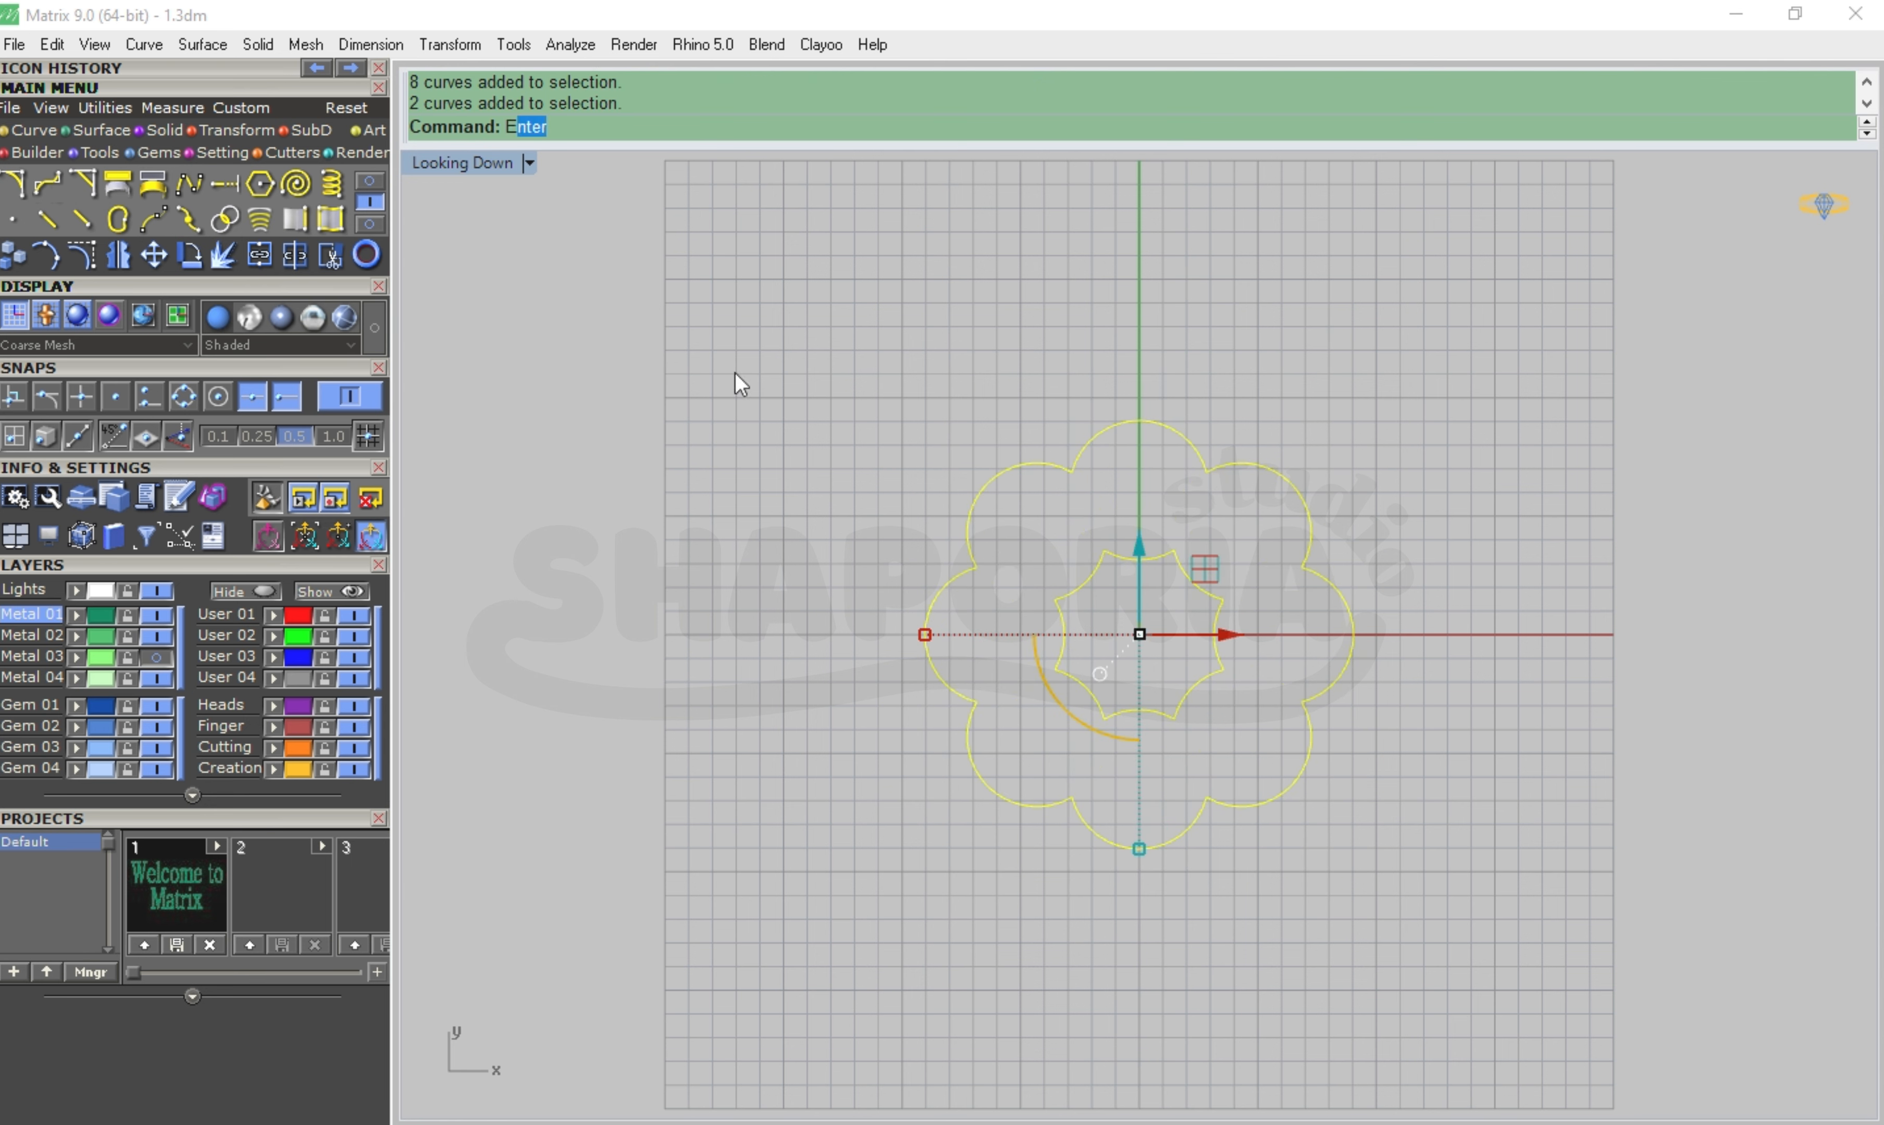
pyautogui.write('xtrudeCrv')
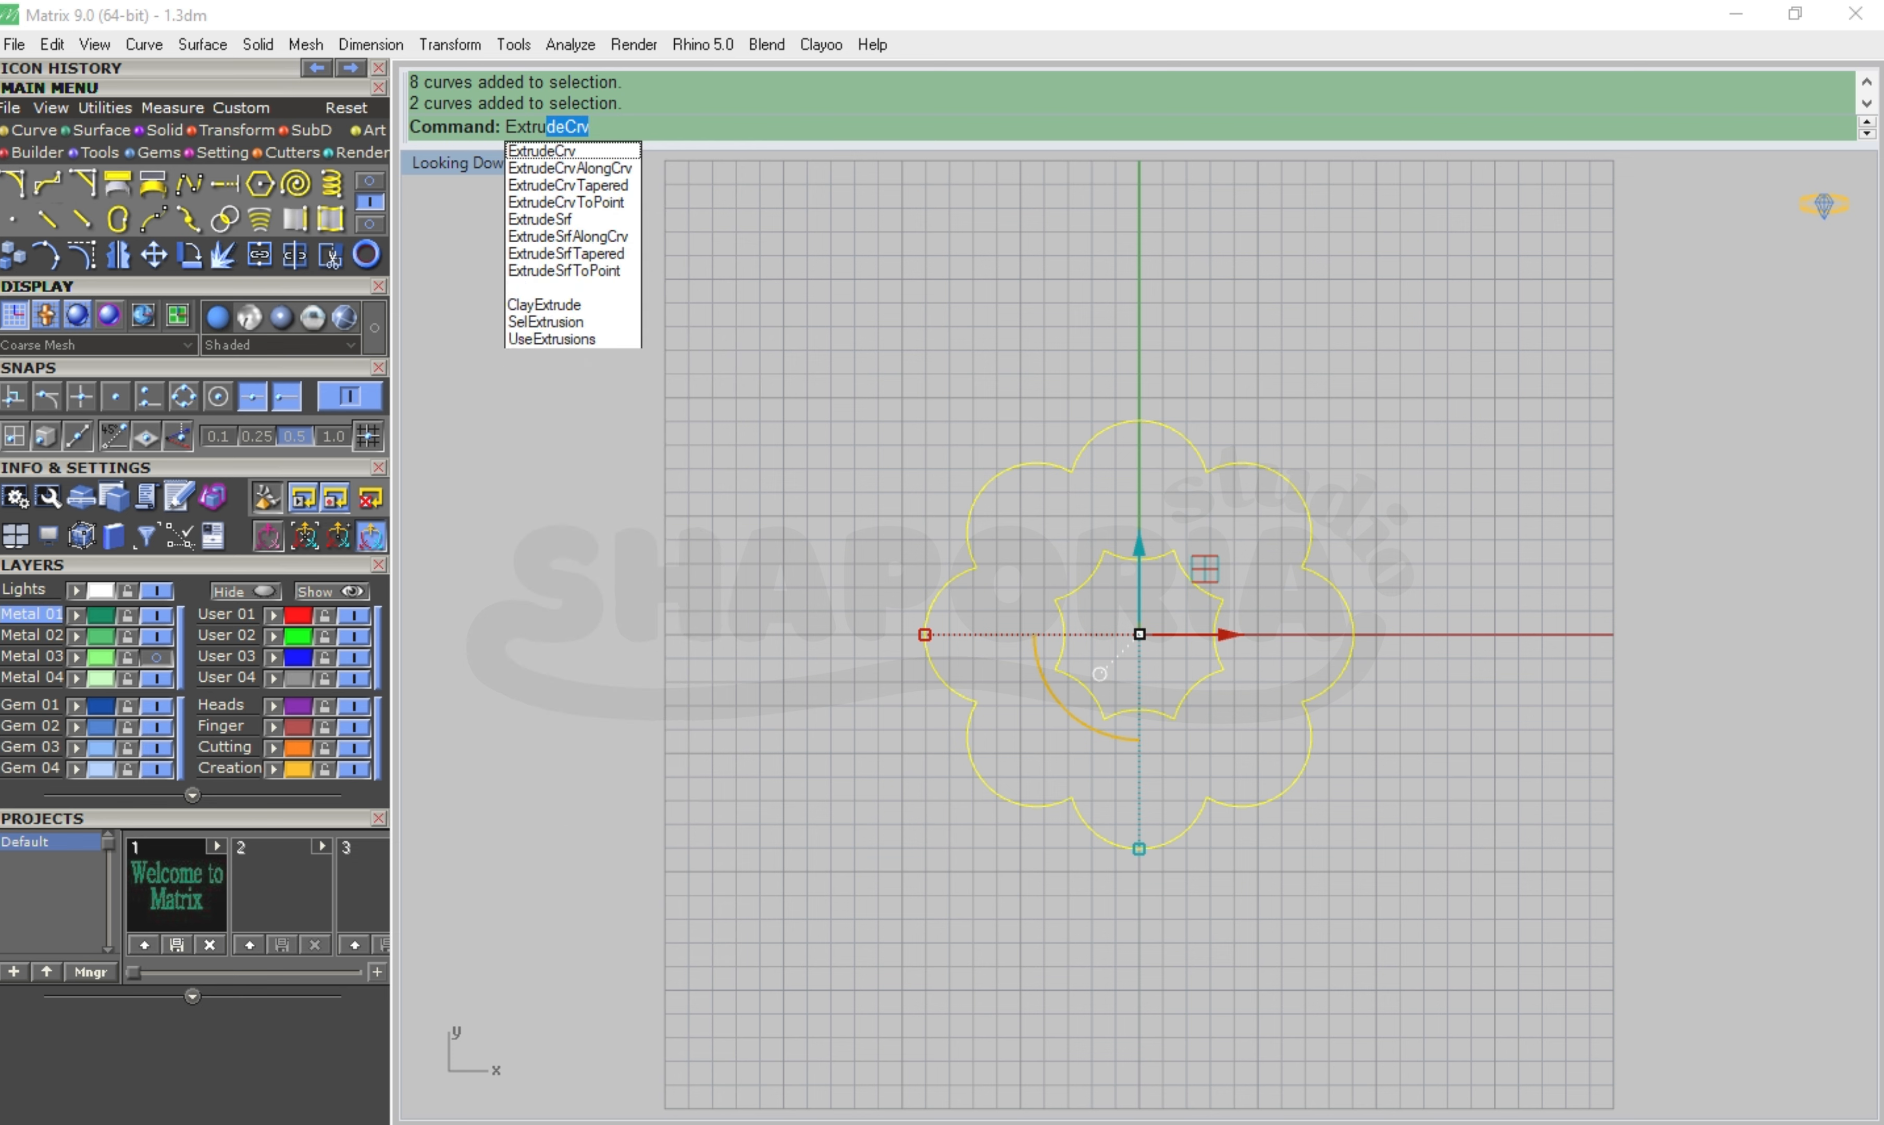
pyautogui.press('Return')
pyautogui.doubleClick(484, 164)
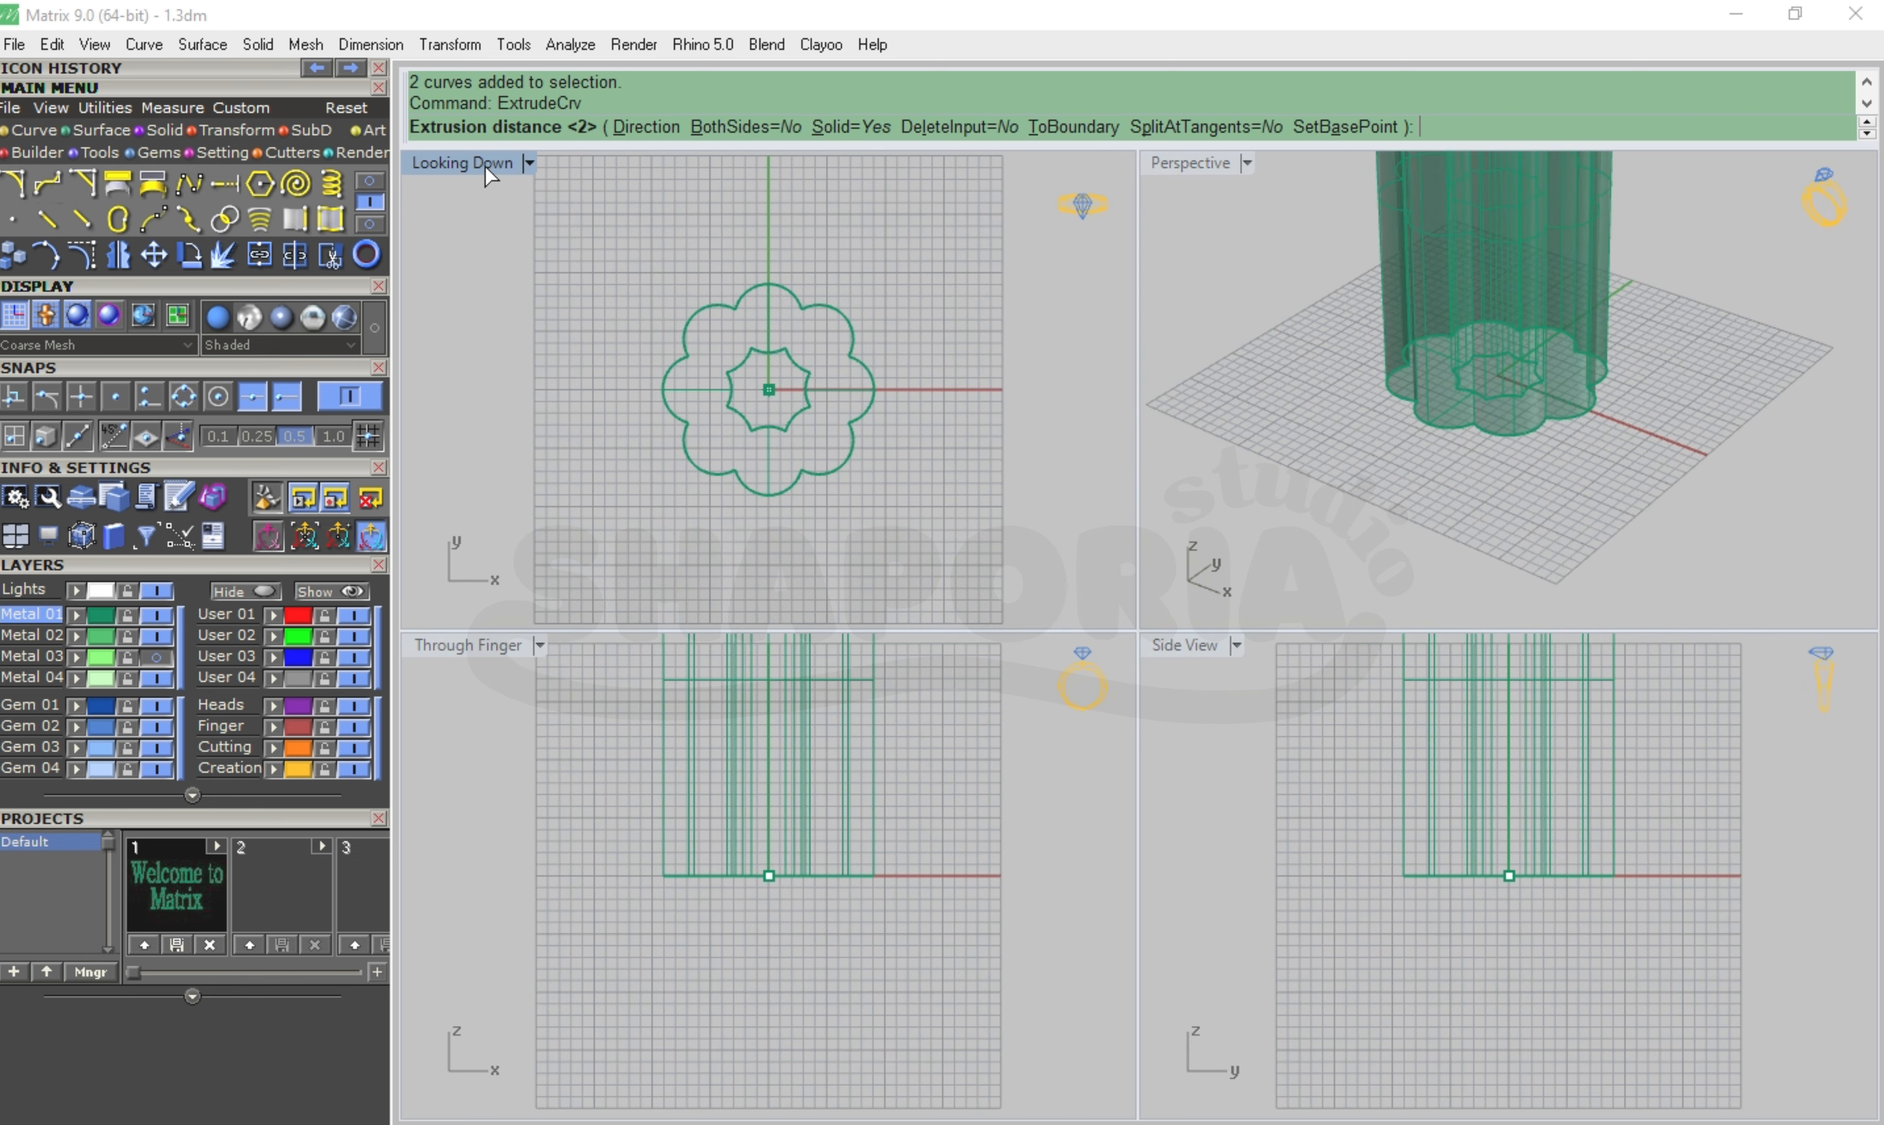
pyautogui.doubleClick(1180, 162)
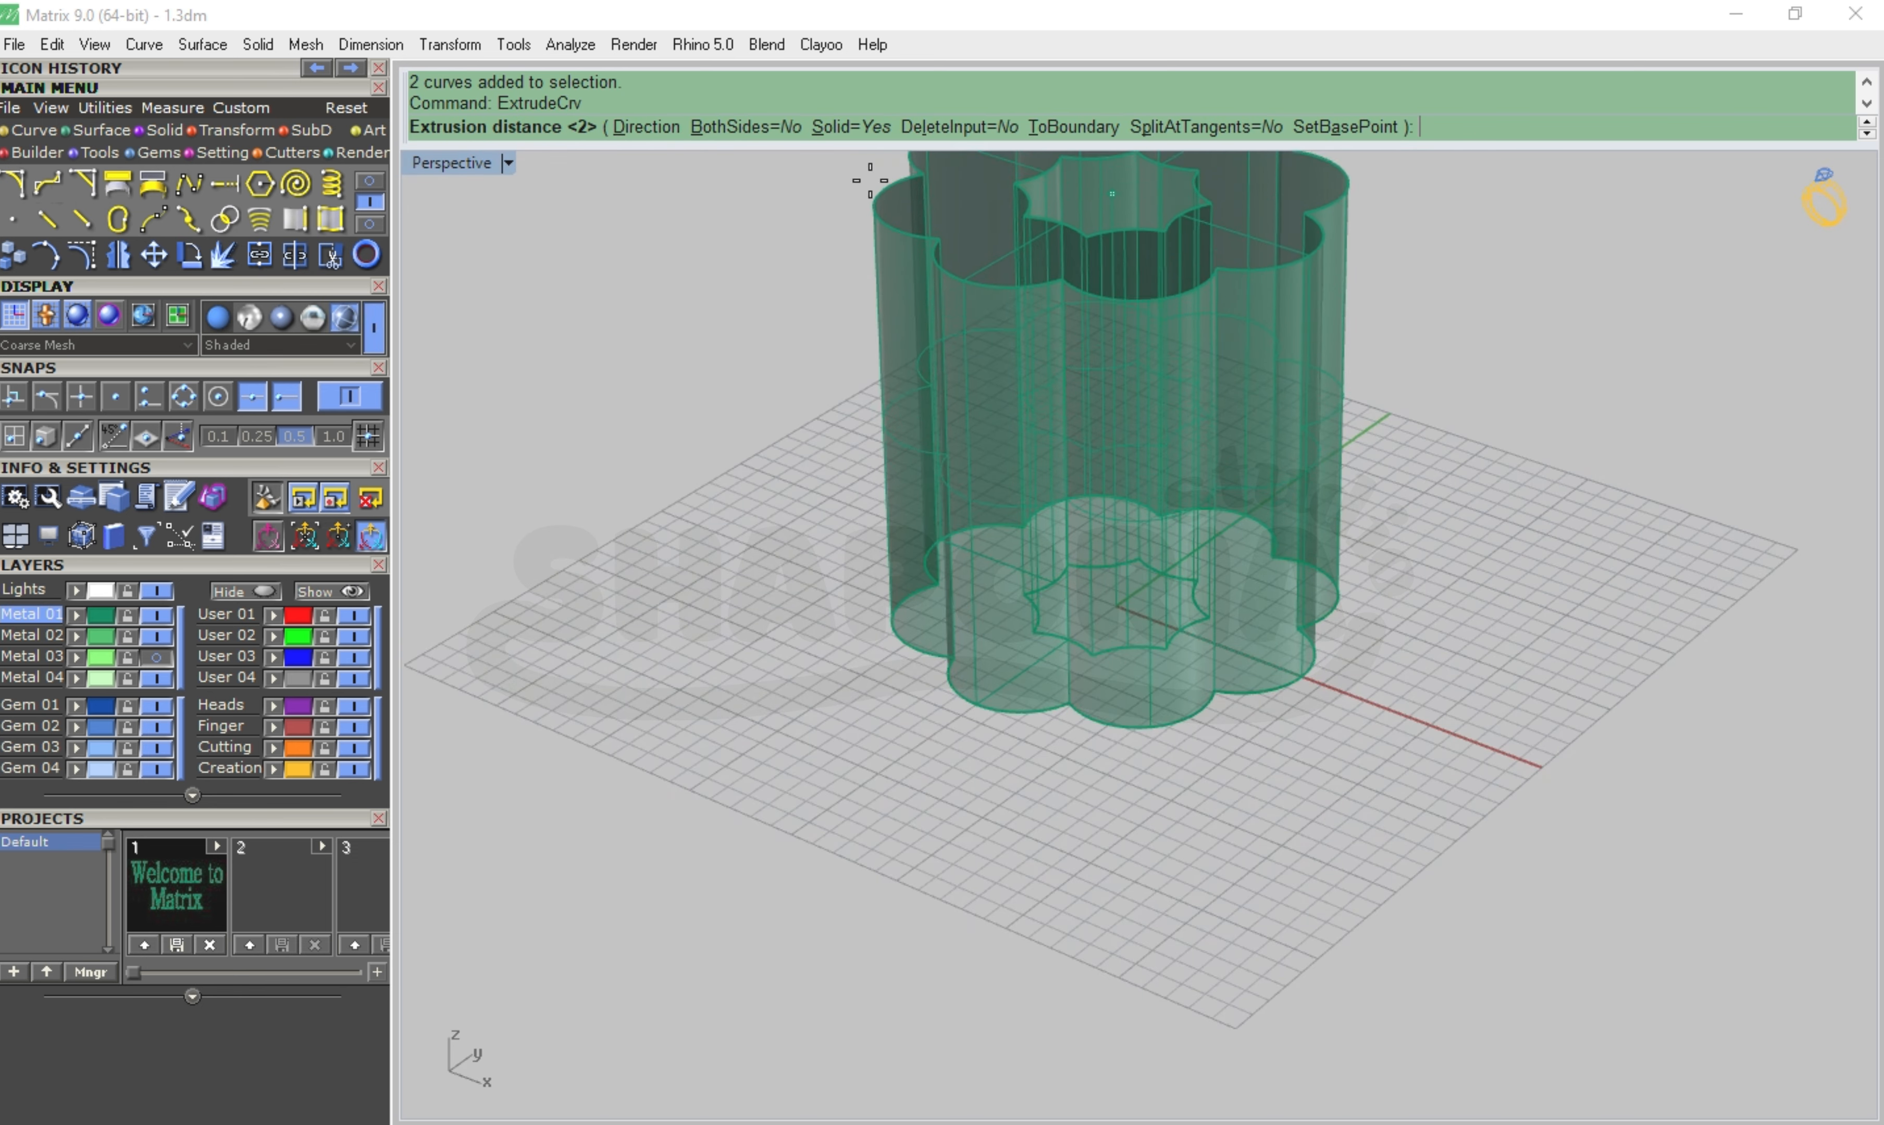
pyautogui.click(1117, 382)
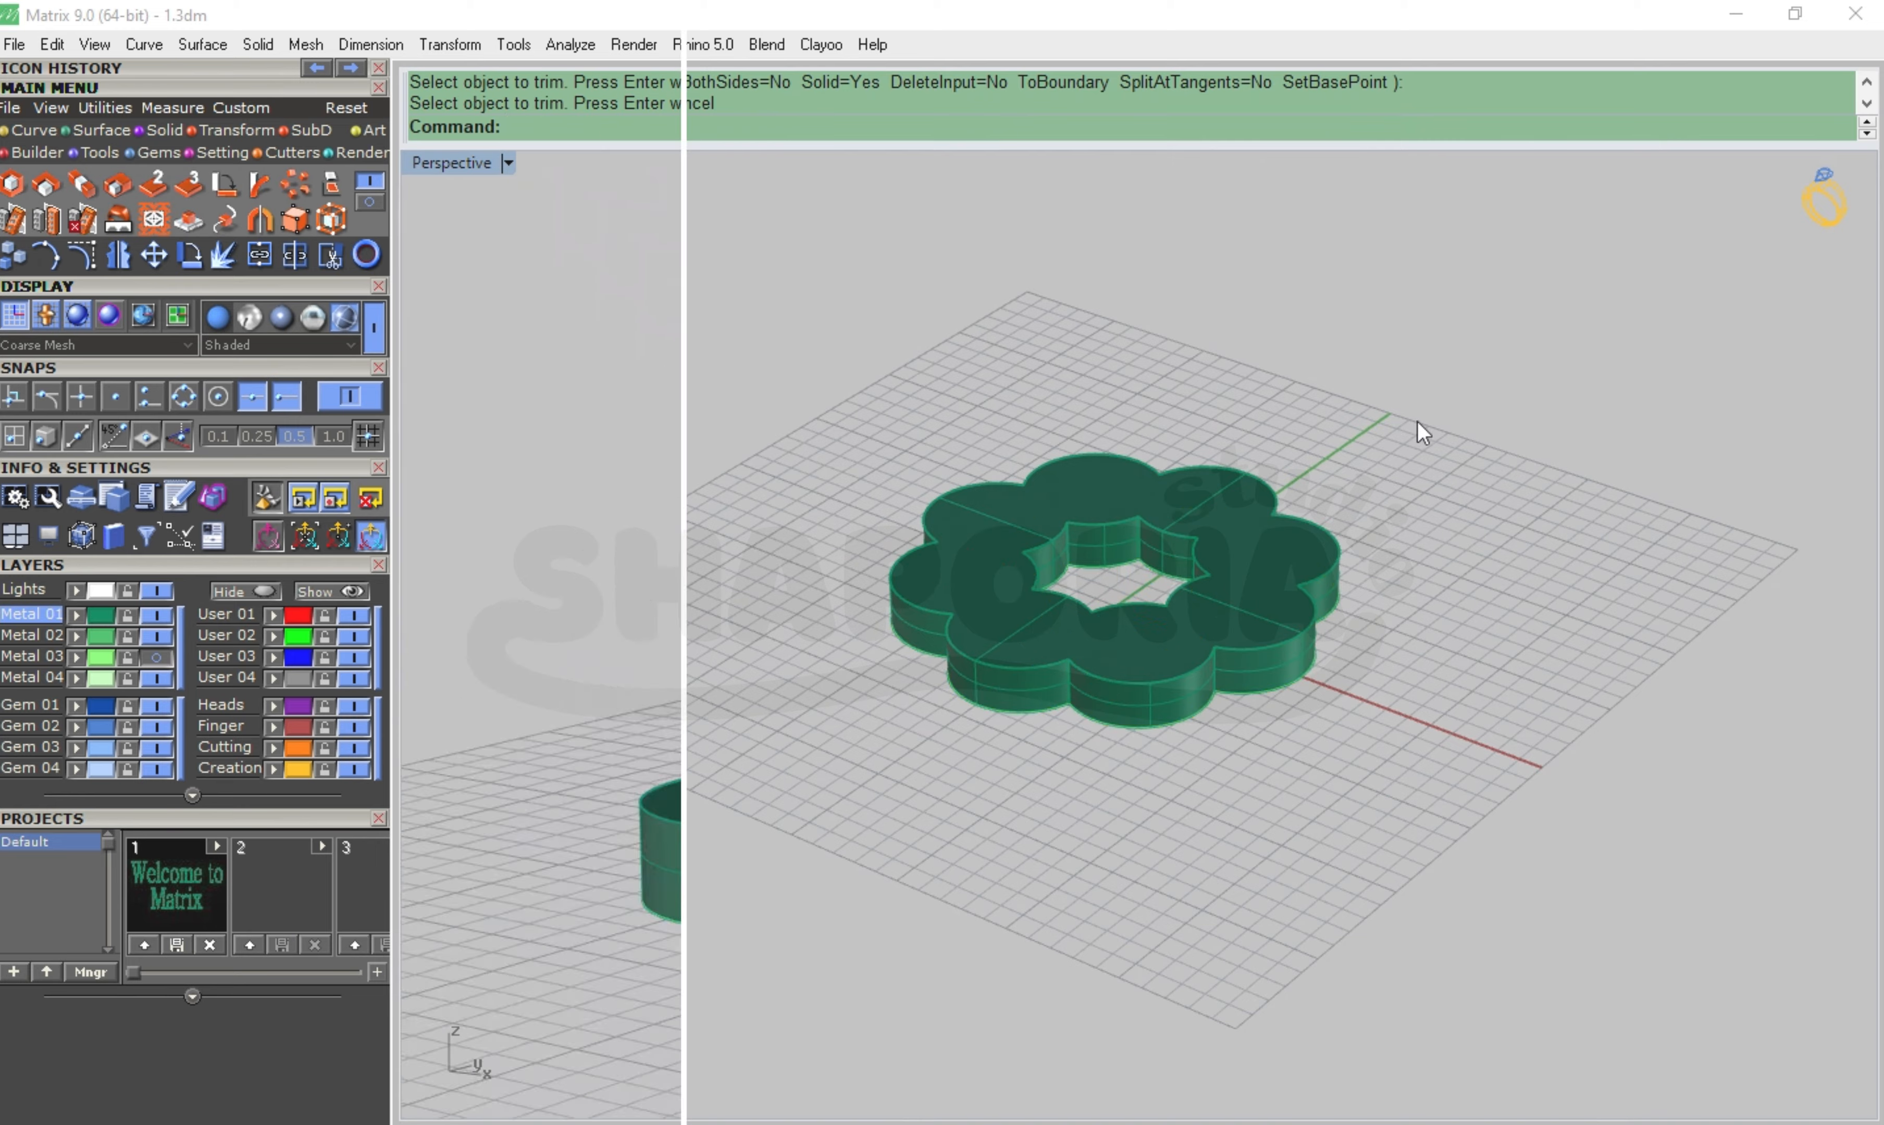
# Extract a copy of the flower solid's top face with Copy=Yes
pyautogui.click(150, 131)
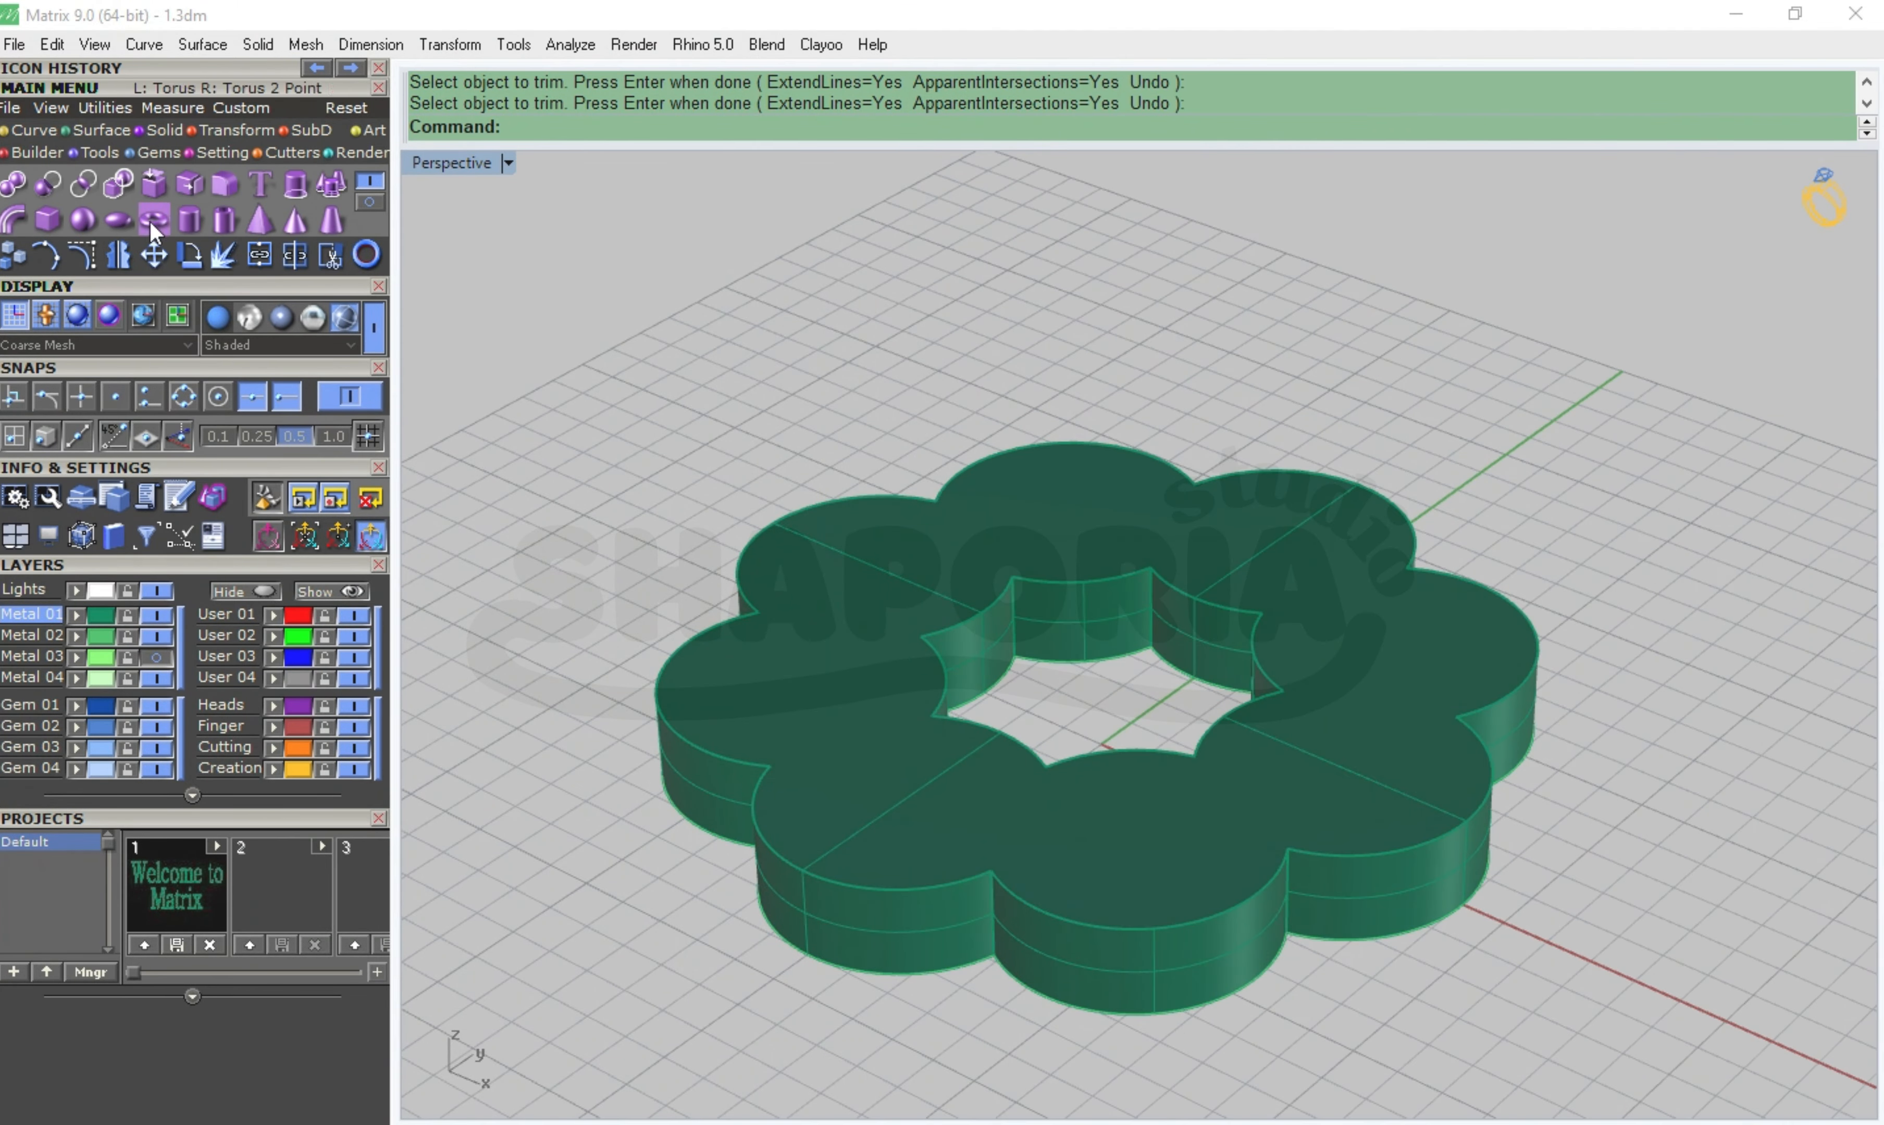
pyautogui.click(159, 181)
pyautogui.click(1306, 790)
pyautogui.press('Return')
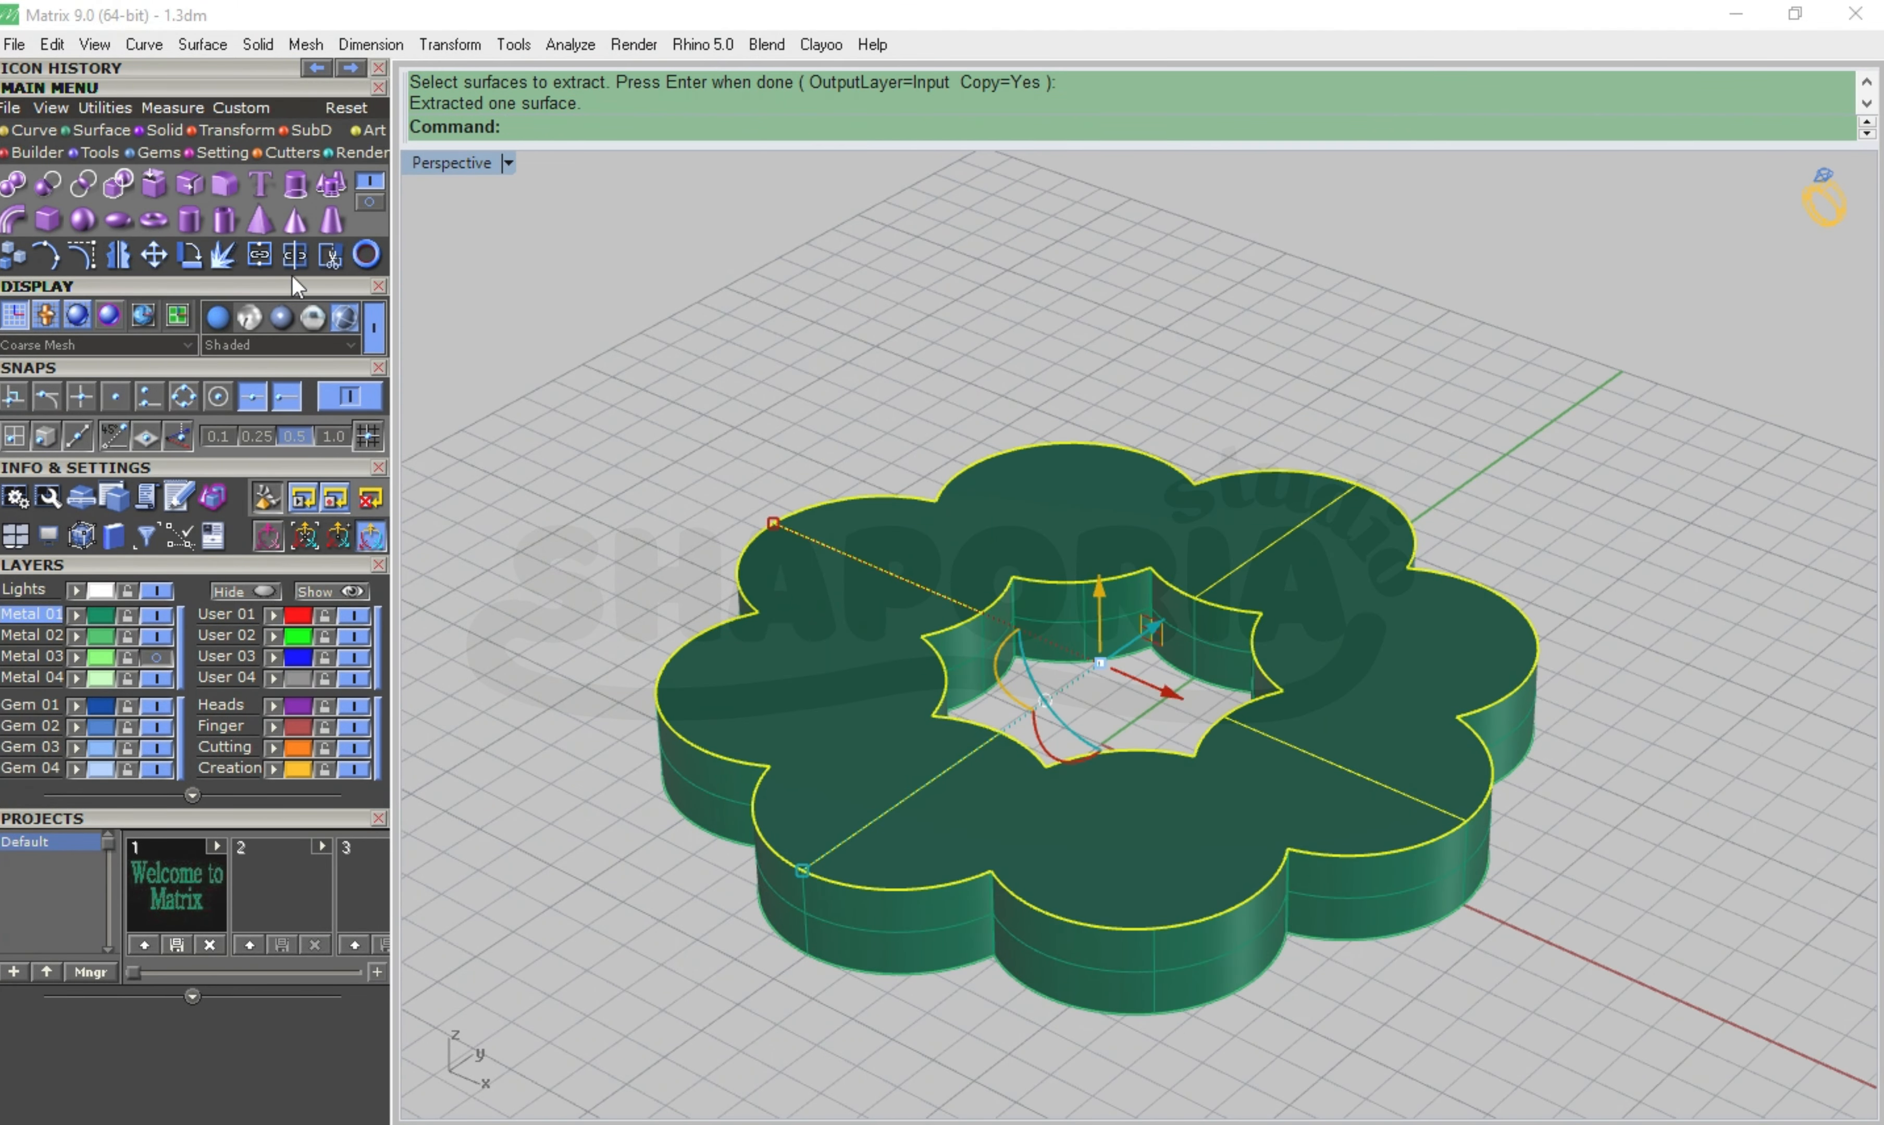
# Split the extracted top surface into radial segments across all the petals
pyautogui.click(294, 255)
pyautogui.moveTo(953, 779); pyautogui.dragTo(702, 797, button='right')
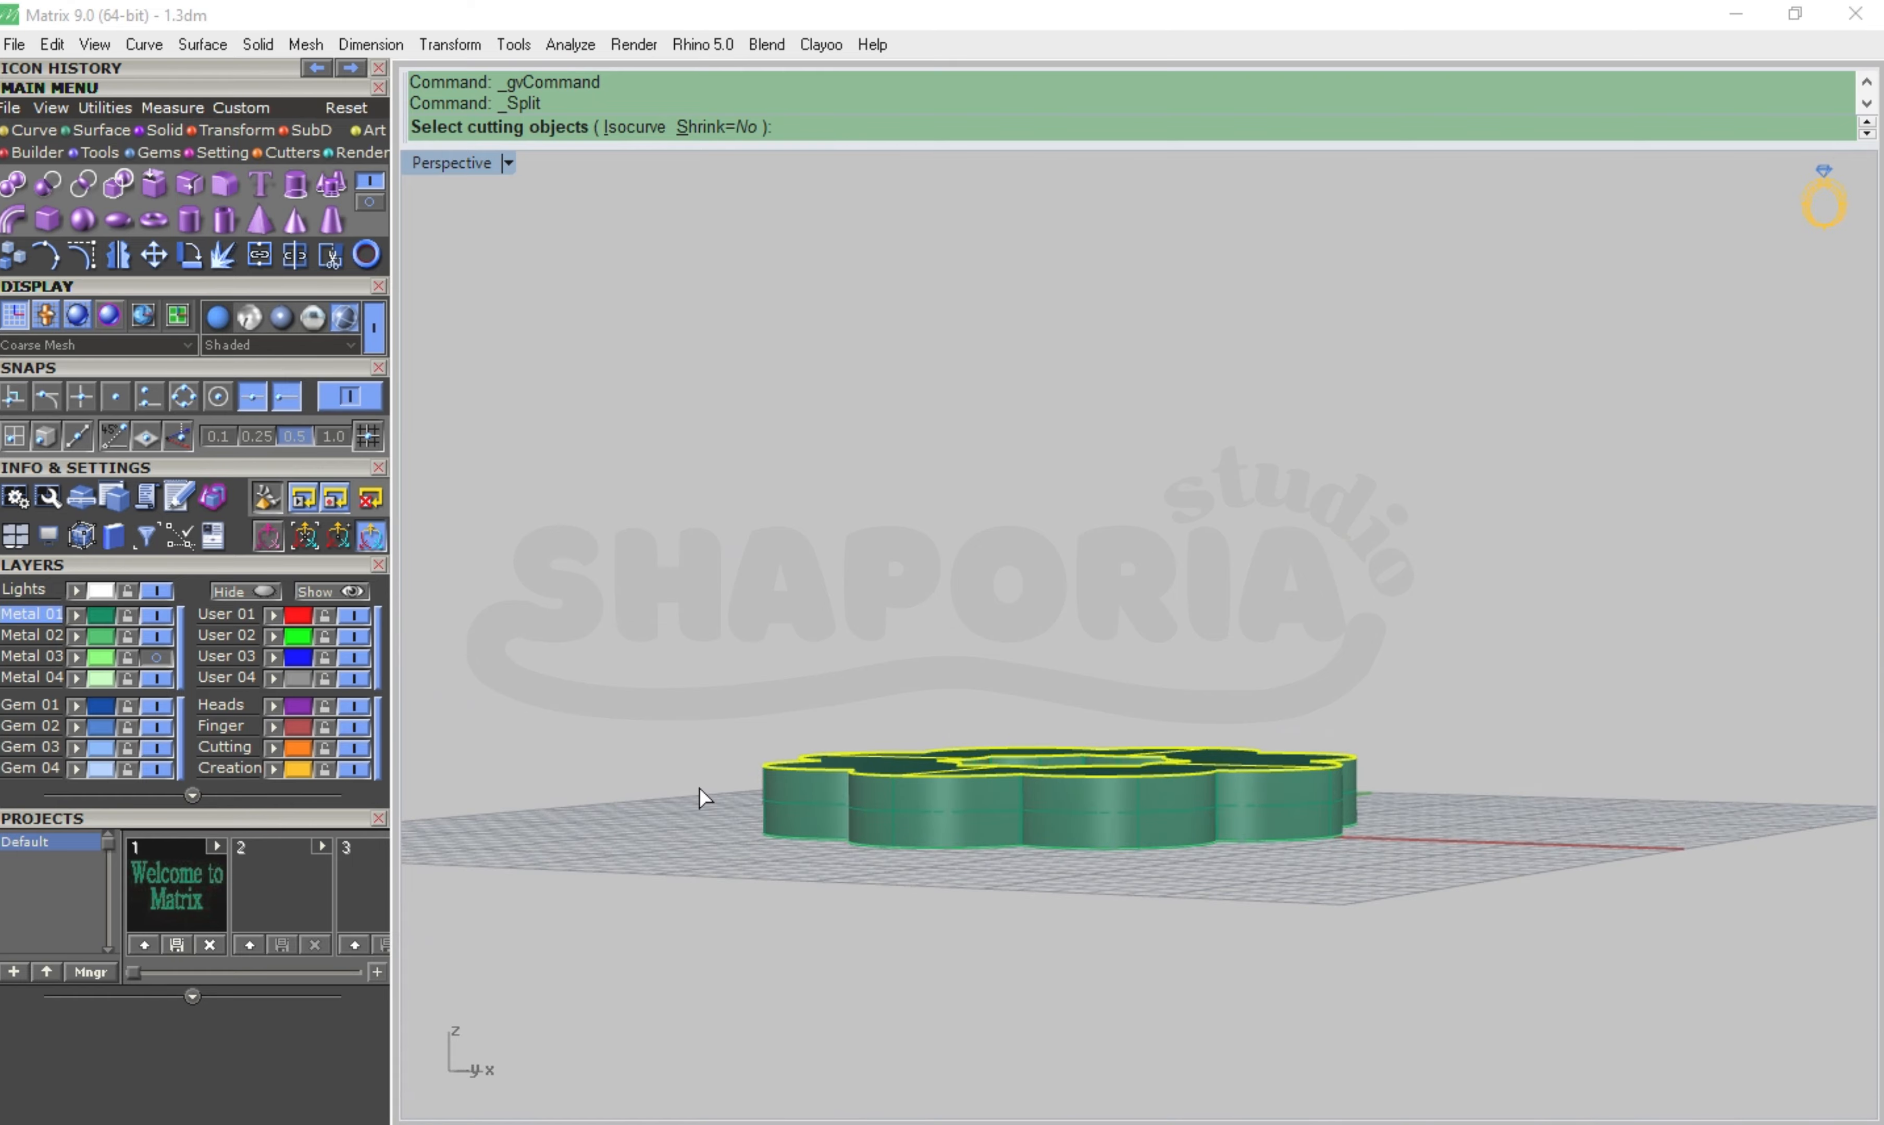
pyautogui.moveTo(1360, 911); pyautogui.dragTo(1506, 956)
pyautogui.moveTo(1383, 611); pyautogui.dragTo(1437, 756, button='right')
pyautogui.press('Return')
pyautogui.rightClick(1360, 844)
pyautogui.click(1366, 831)
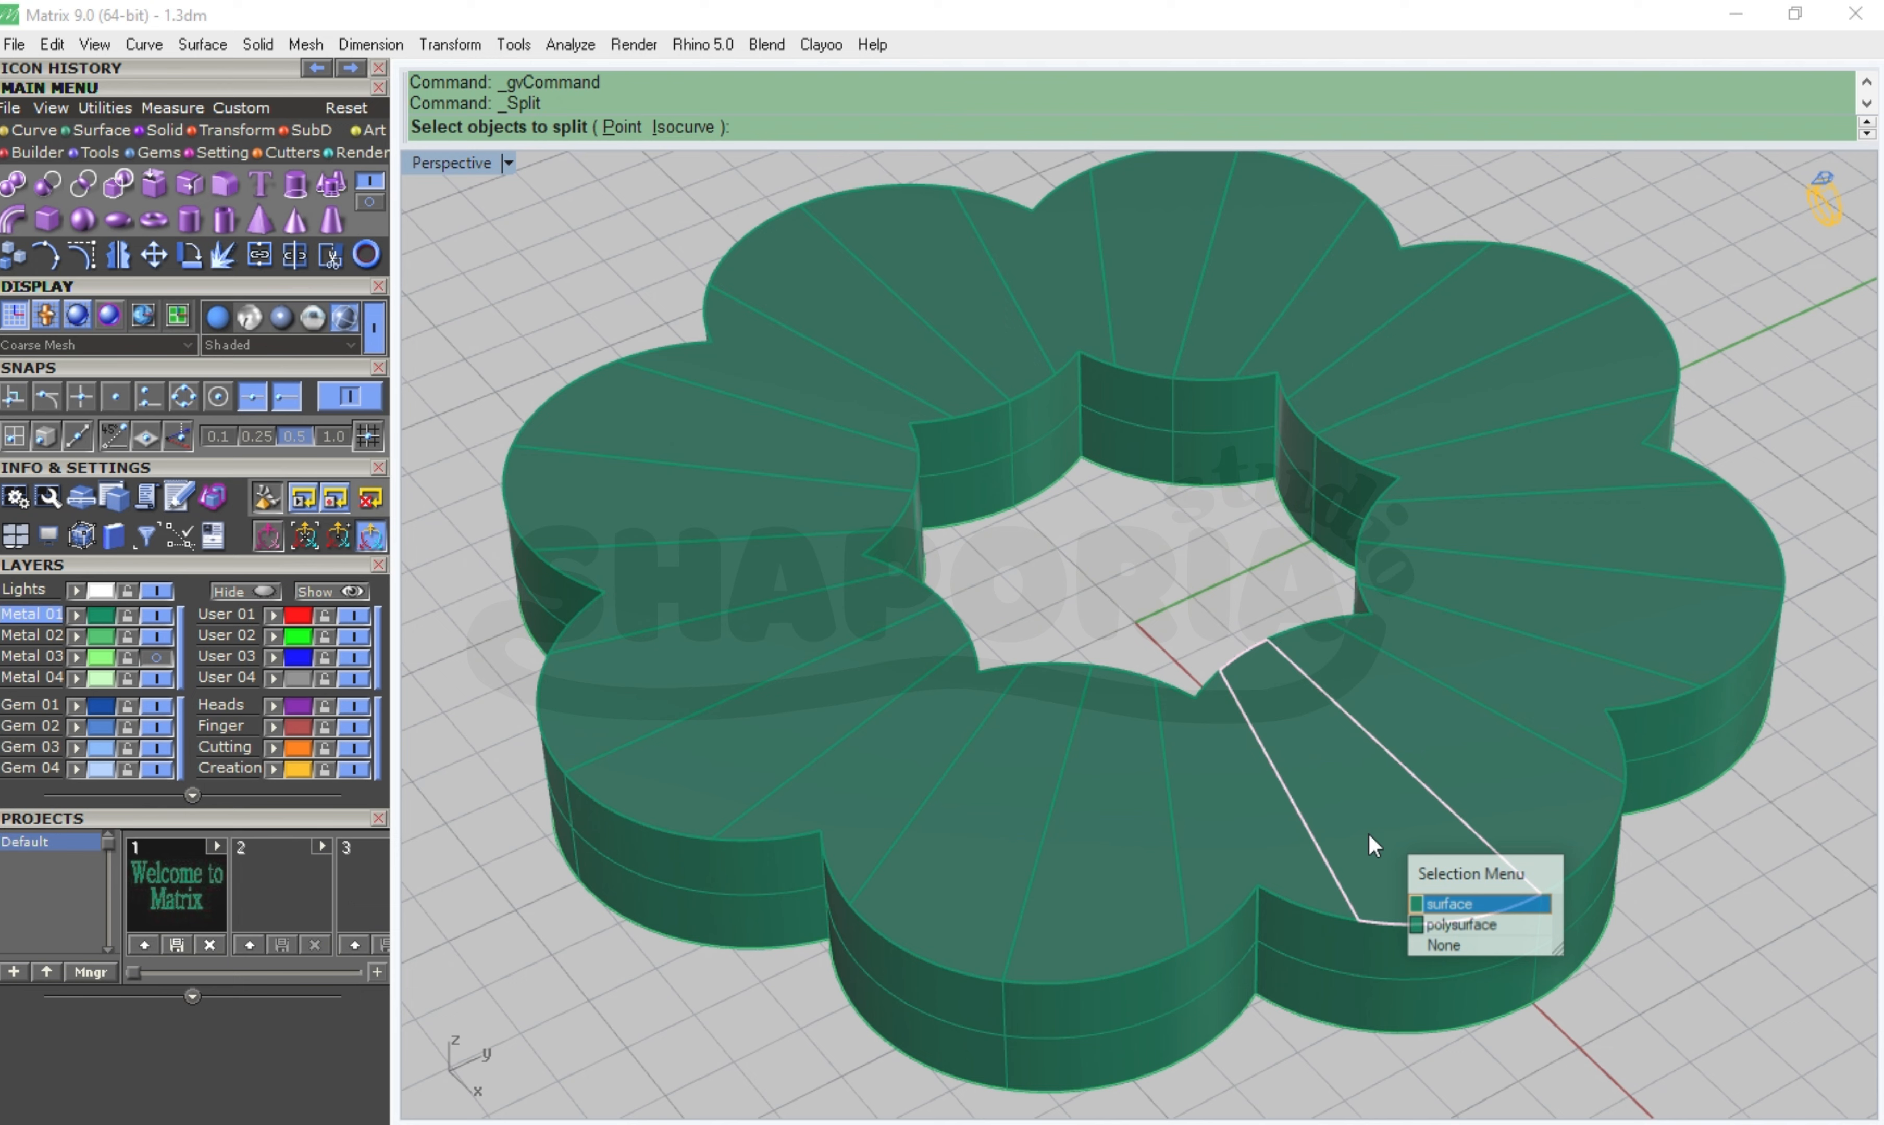
pyautogui.click(1482, 905)
pyautogui.moveTo(1732, 988); pyautogui.dragTo(1687, 955, button='right')
pyautogui.press('Escape')
pyautogui.rightClick(594, 226)
pyautogui.moveTo(1236, 642); pyautogui.dragTo(1302, 692, button='right')
pyautogui.moveTo(1277, 1074); pyautogui.dragTo(1302, 860, button='right')
pyautogui.moveTo(1408, 966); pyautogui.dragTo(1477, 1010, button='right')
pyautogui.scroll(4, 1347, 873)
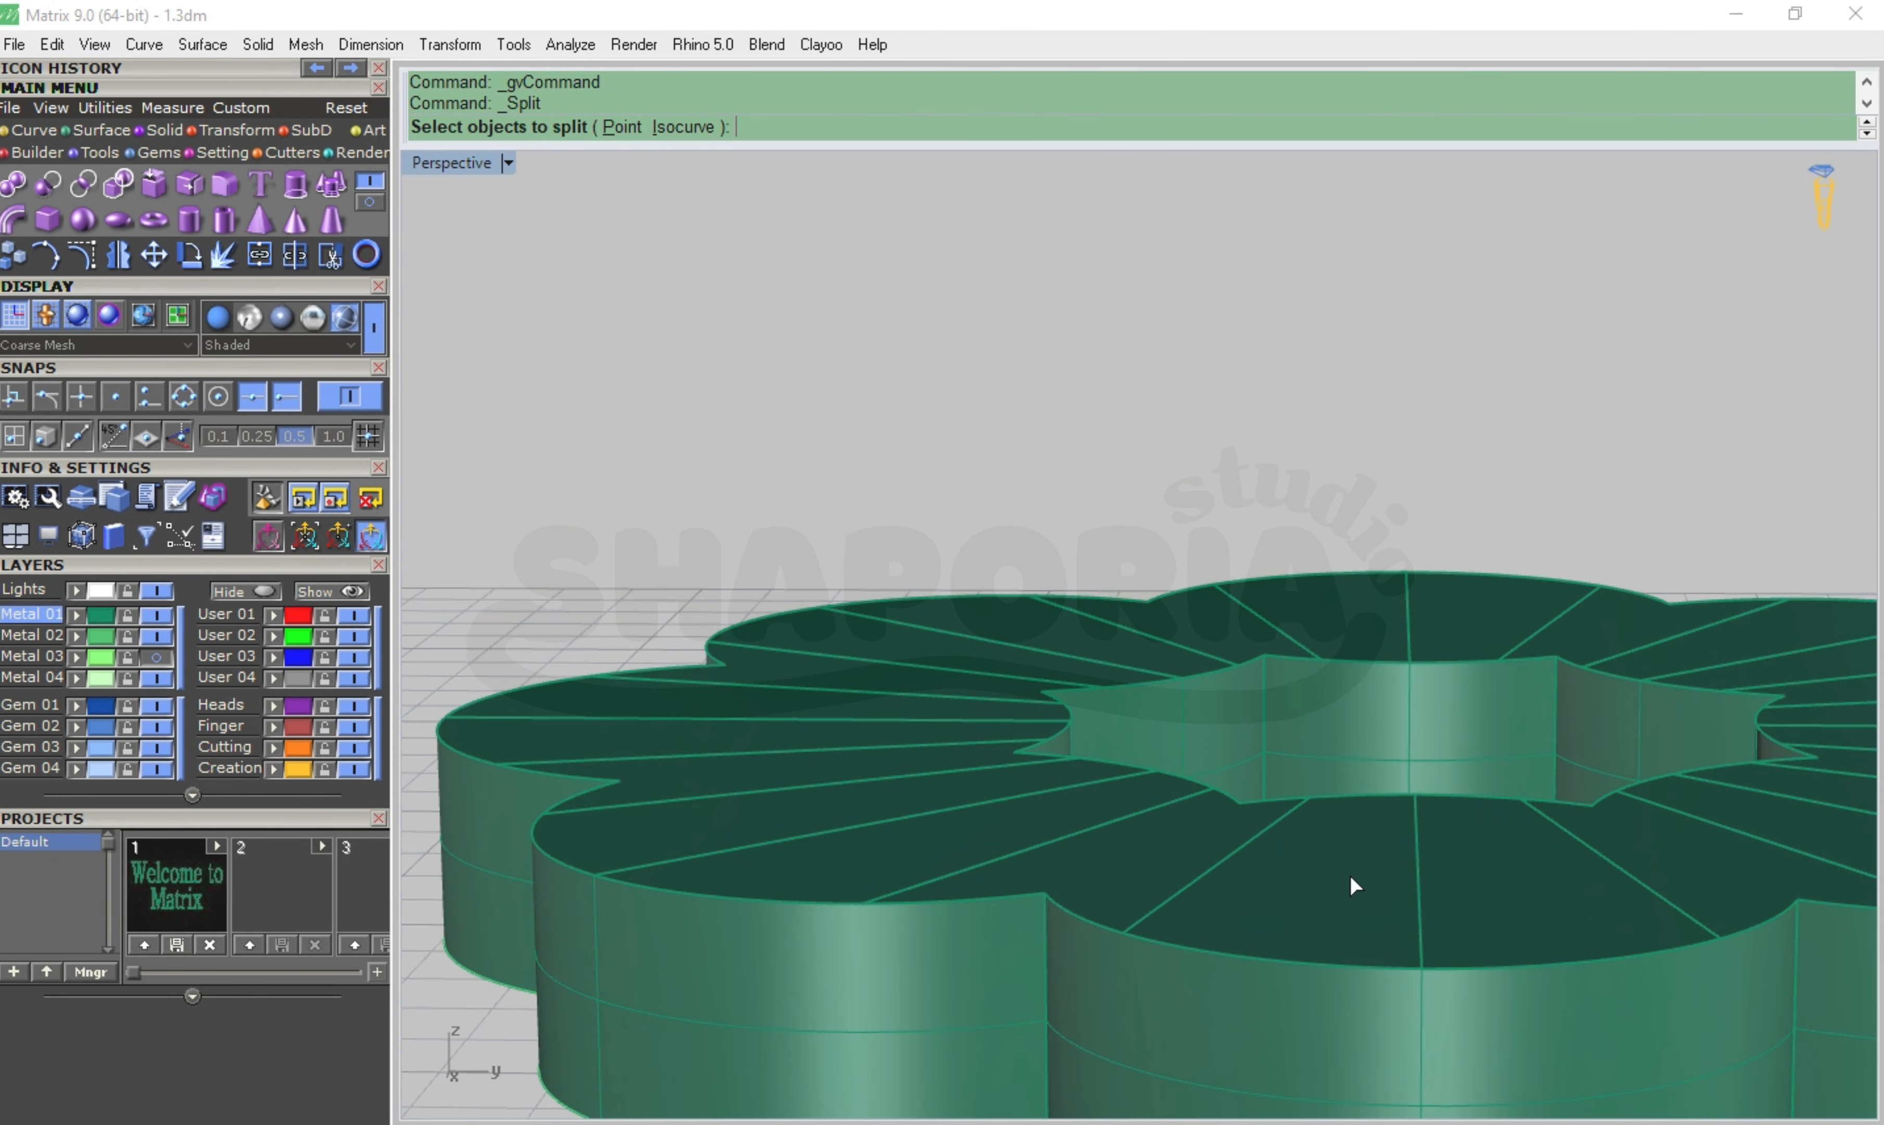
pyautogui.click(1349, 875)
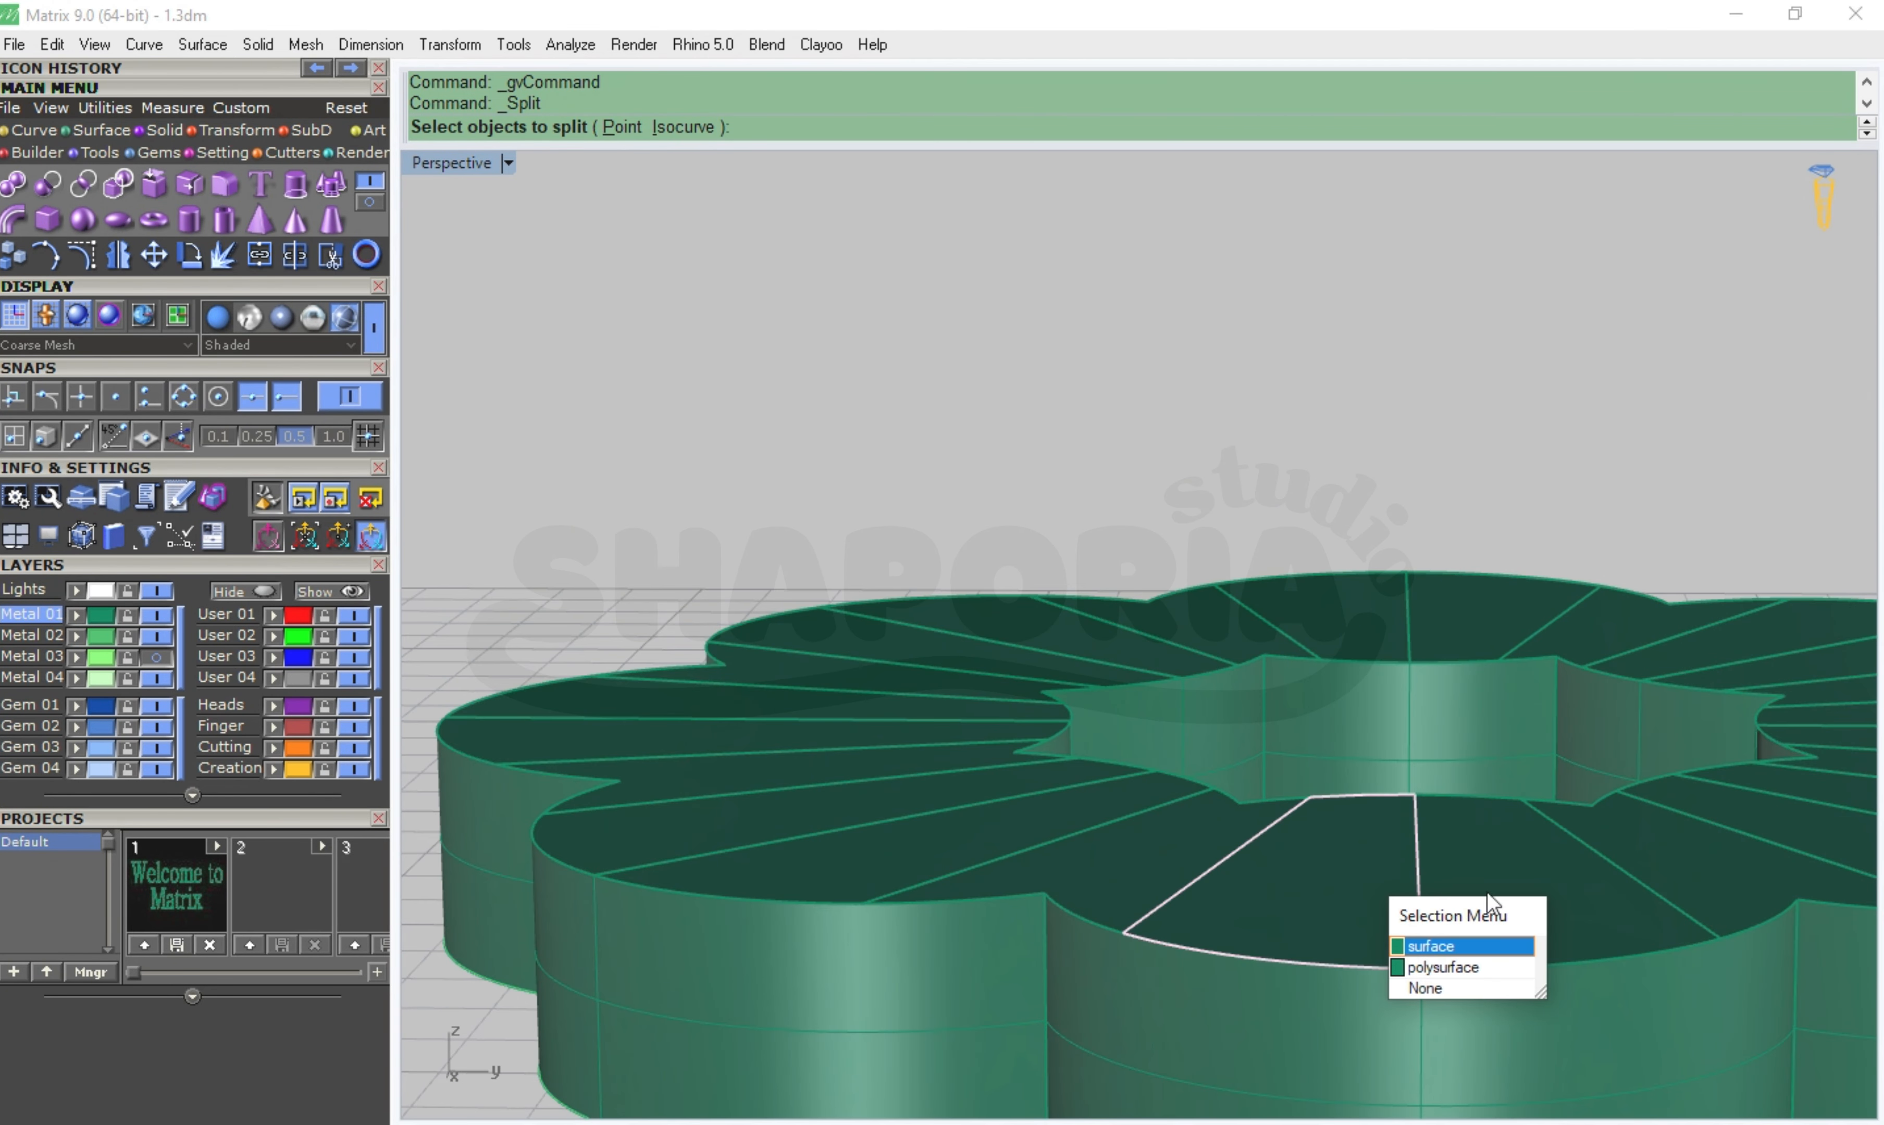
pyautogui.click(1426, 947)
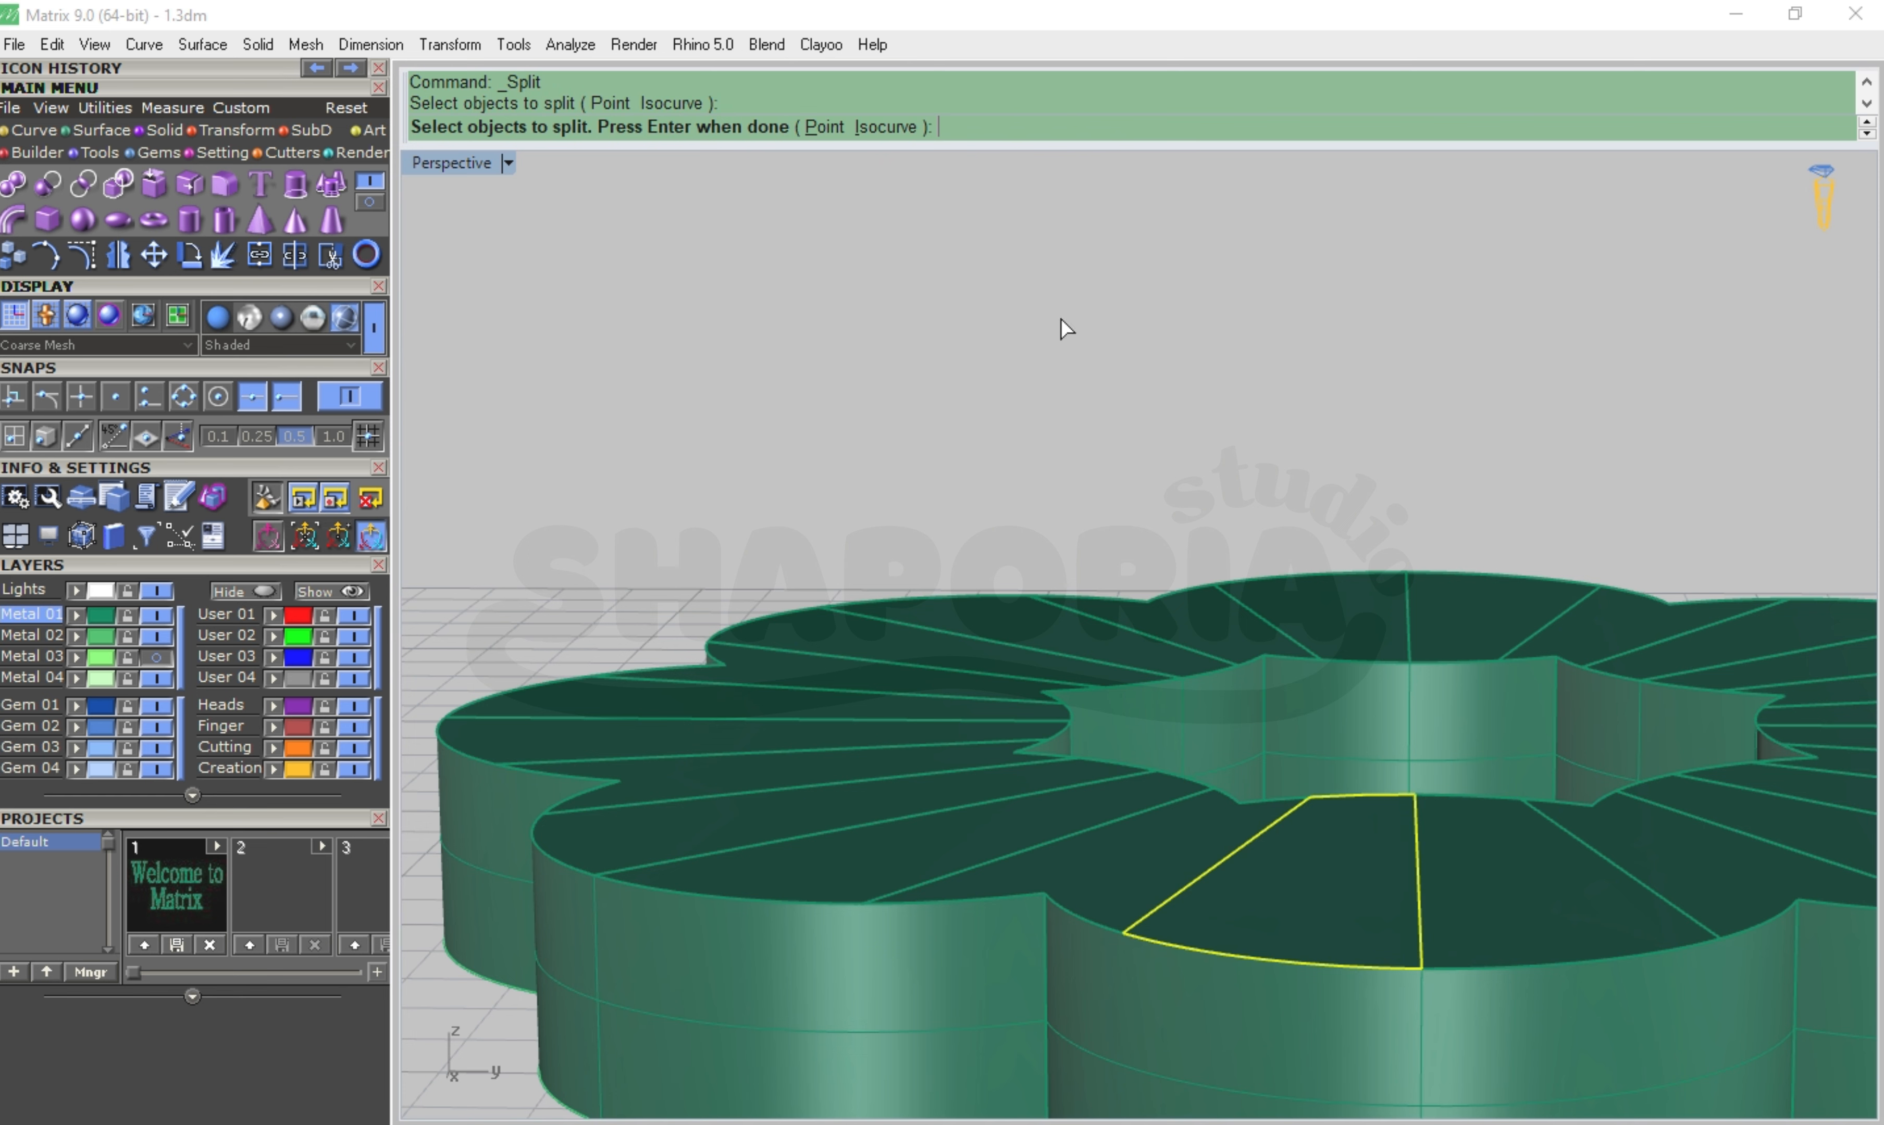
pyautogui.click(1330, 902)
pyautogui.press('Return')
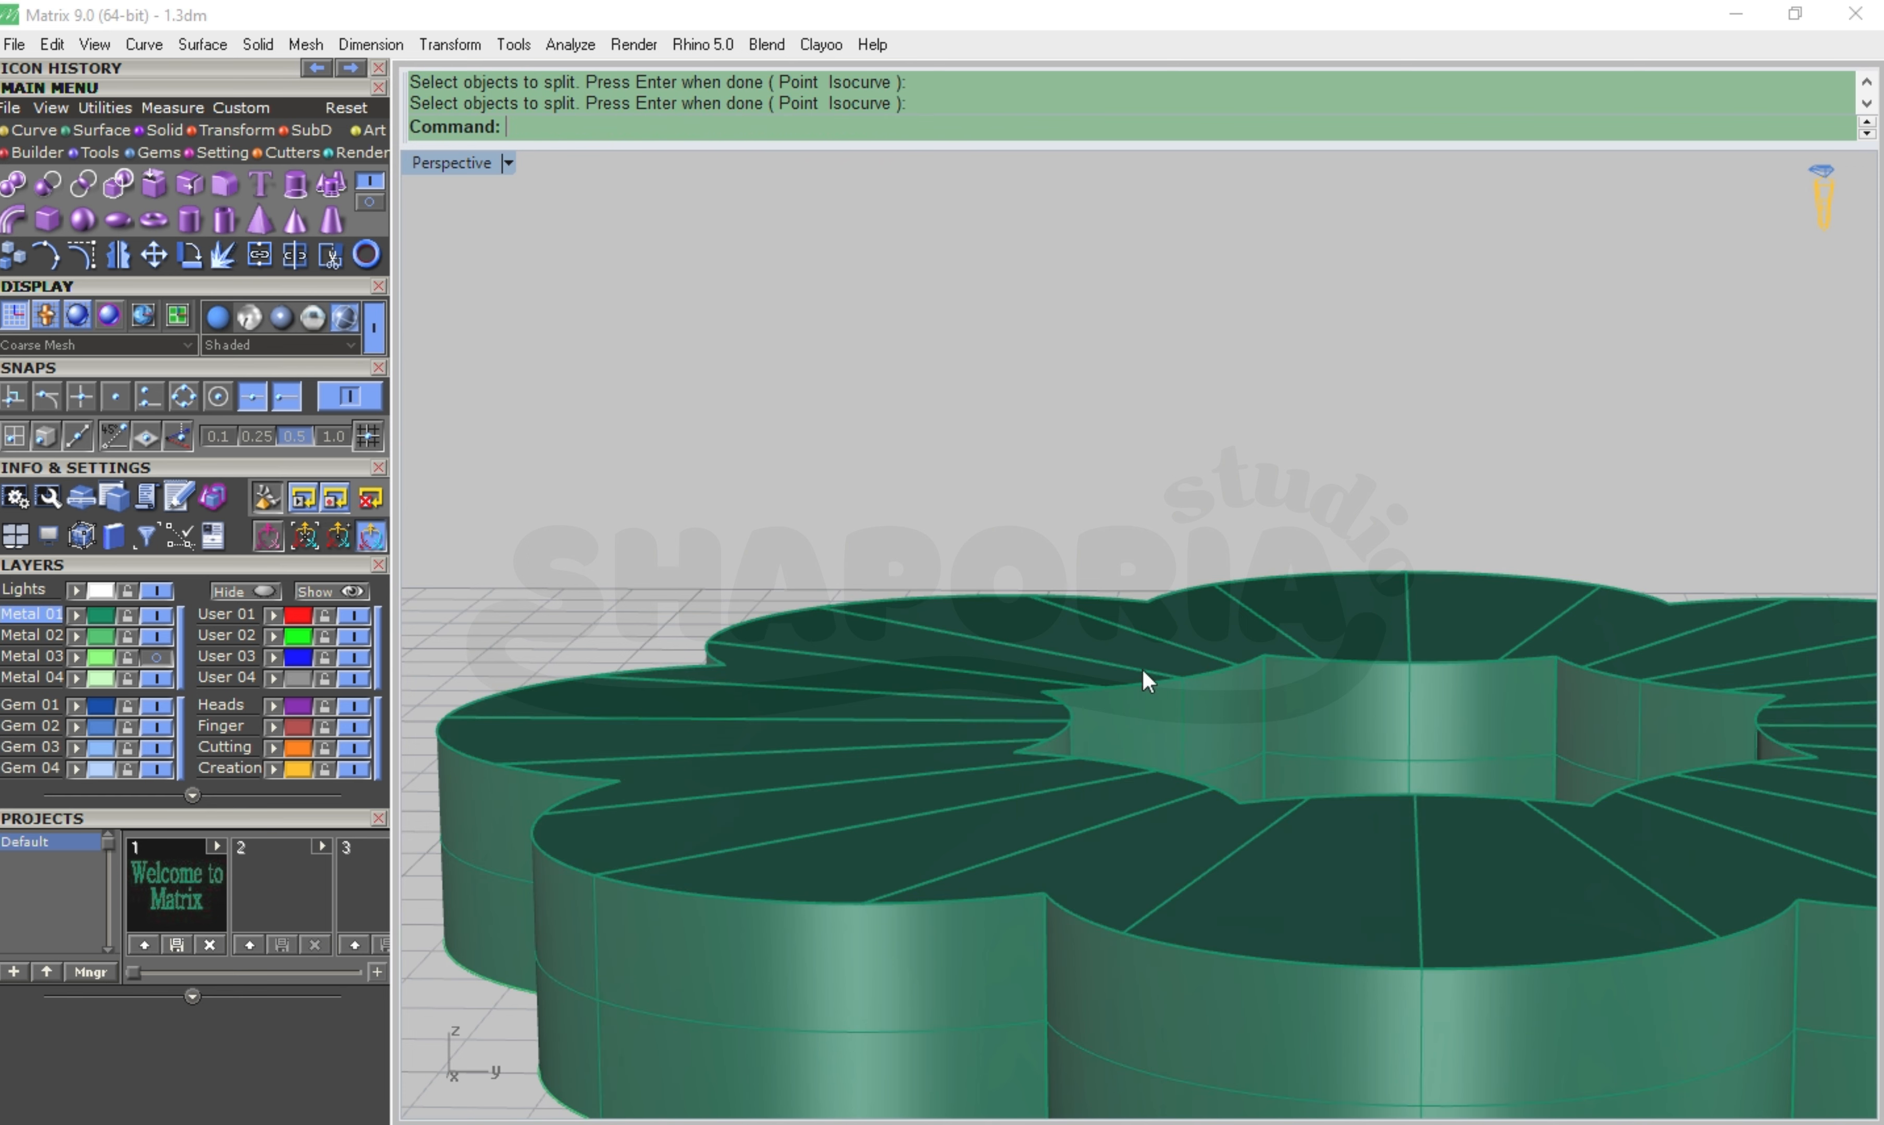
# Lift one radial segment of the split surface vertically above the flower's top face
pyautogui.click(1358, 912)
pyautogui.click(1409, 925)
pyautogui.moveTo(1272, 776); pyautogui.dragTo(1287, 654)
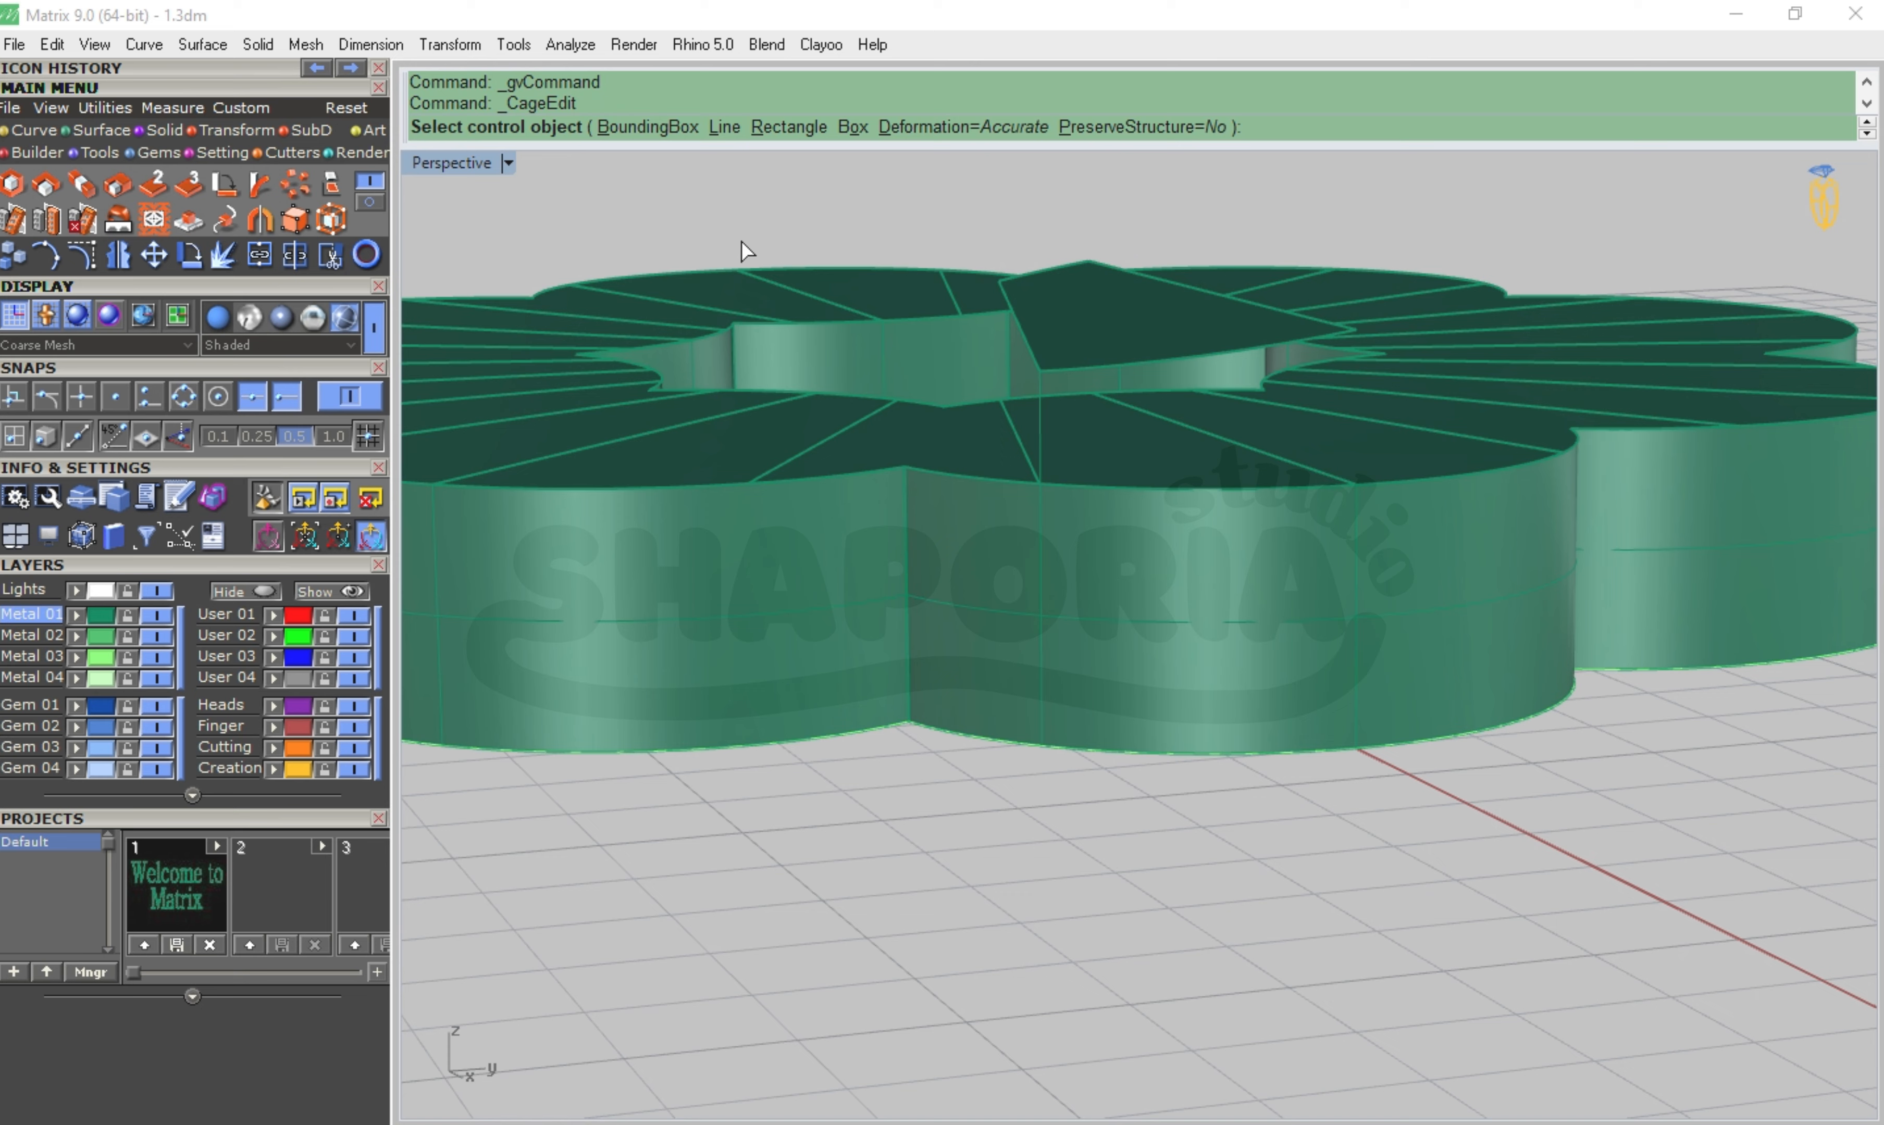
# Apply a bounding-box edit cage in CPlane coordinates to the raised segment, accepting the default cage settings
pyautogui.click(650, 127)
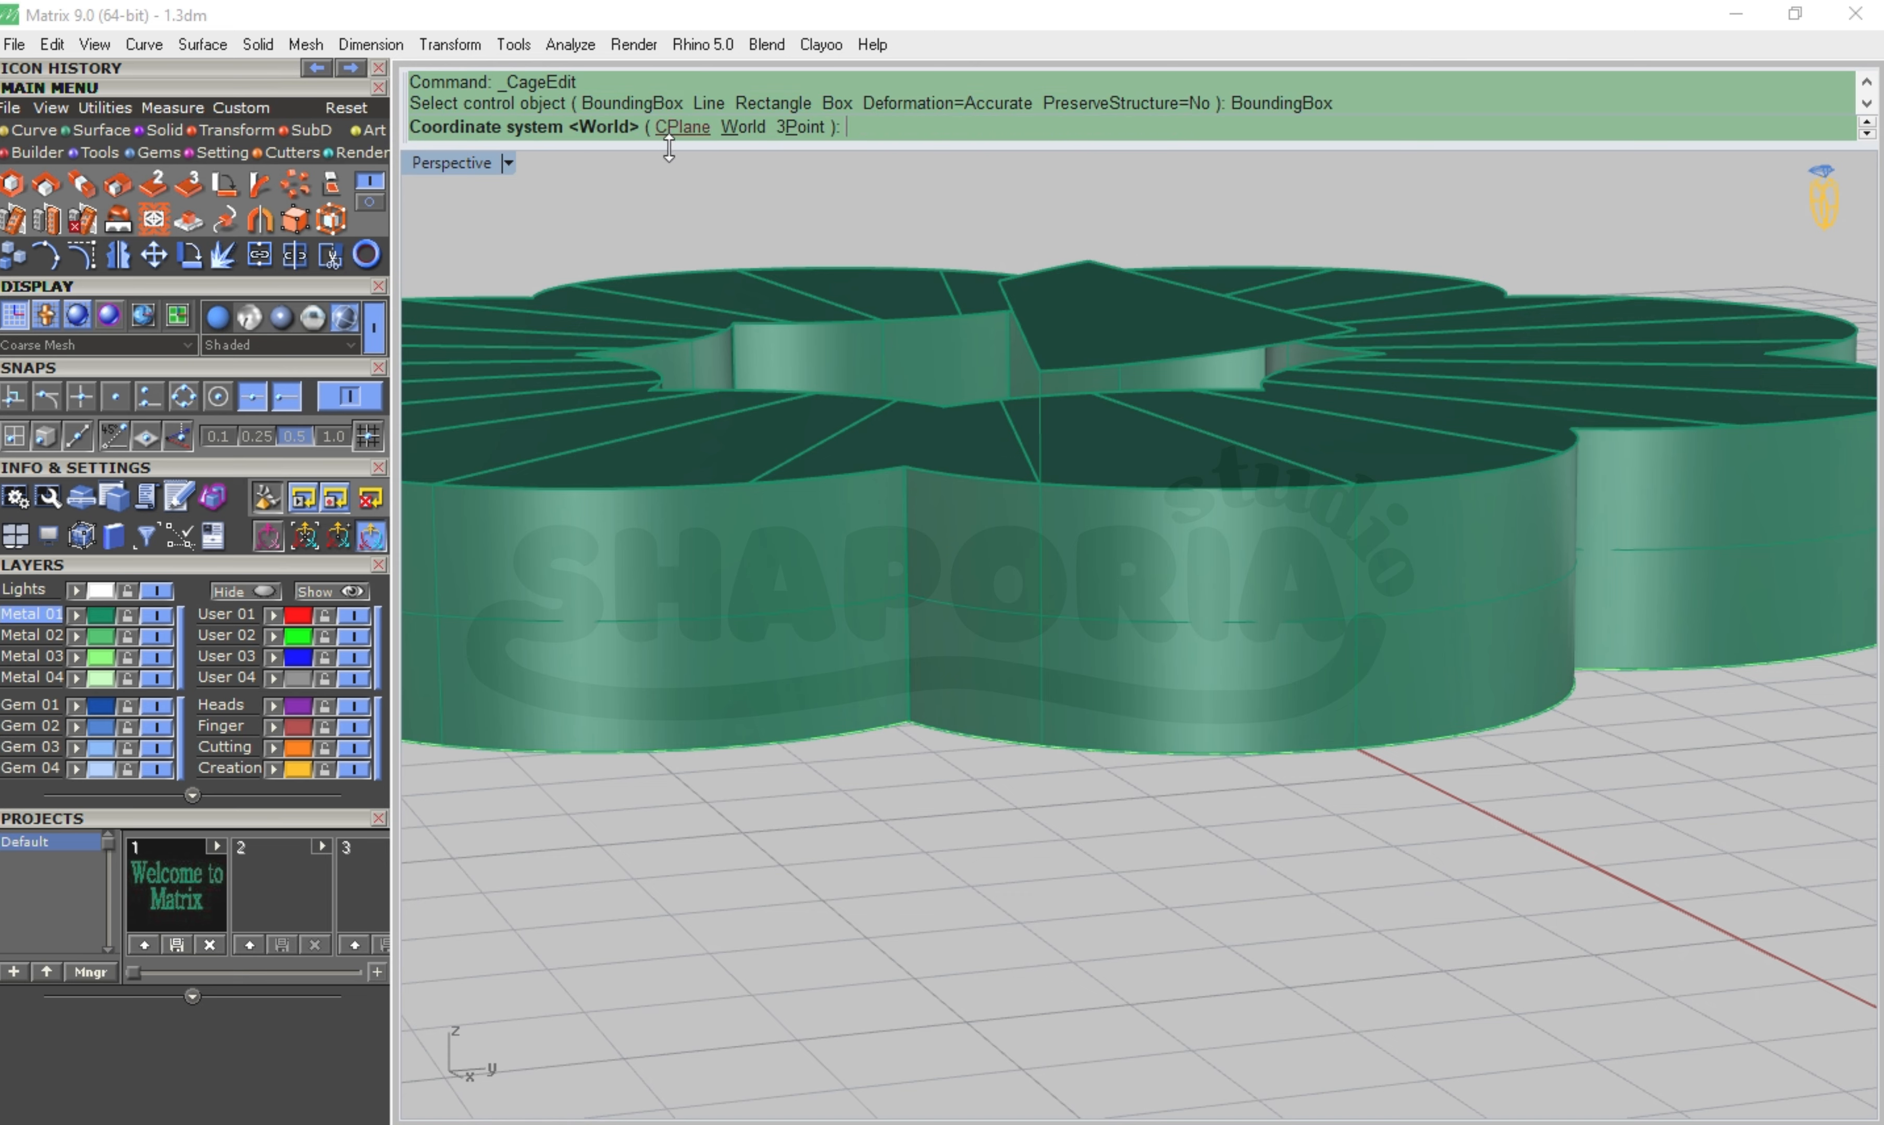
pyautogui.click(682, 127)
pyautogui.press('Return')
pyautogui.press('Return')
# Arch the raised segment by moving its intermediate rows of cage points upward
pyautogui.moveTo(902, 429); pyautogui.dragTo(1138, 174, button='right')
pyautogui.moveTo(1139, 175); pyautogui.dragTo(1186, 202)
pyautogui.click(1023, 208)
pyautogui.moveTo(1028, 218); pyautogui.dragTo(1380, 300, button='right')
pyautogui.moveTo(1502, 166); pyautogui.dragTo(1410, 315)
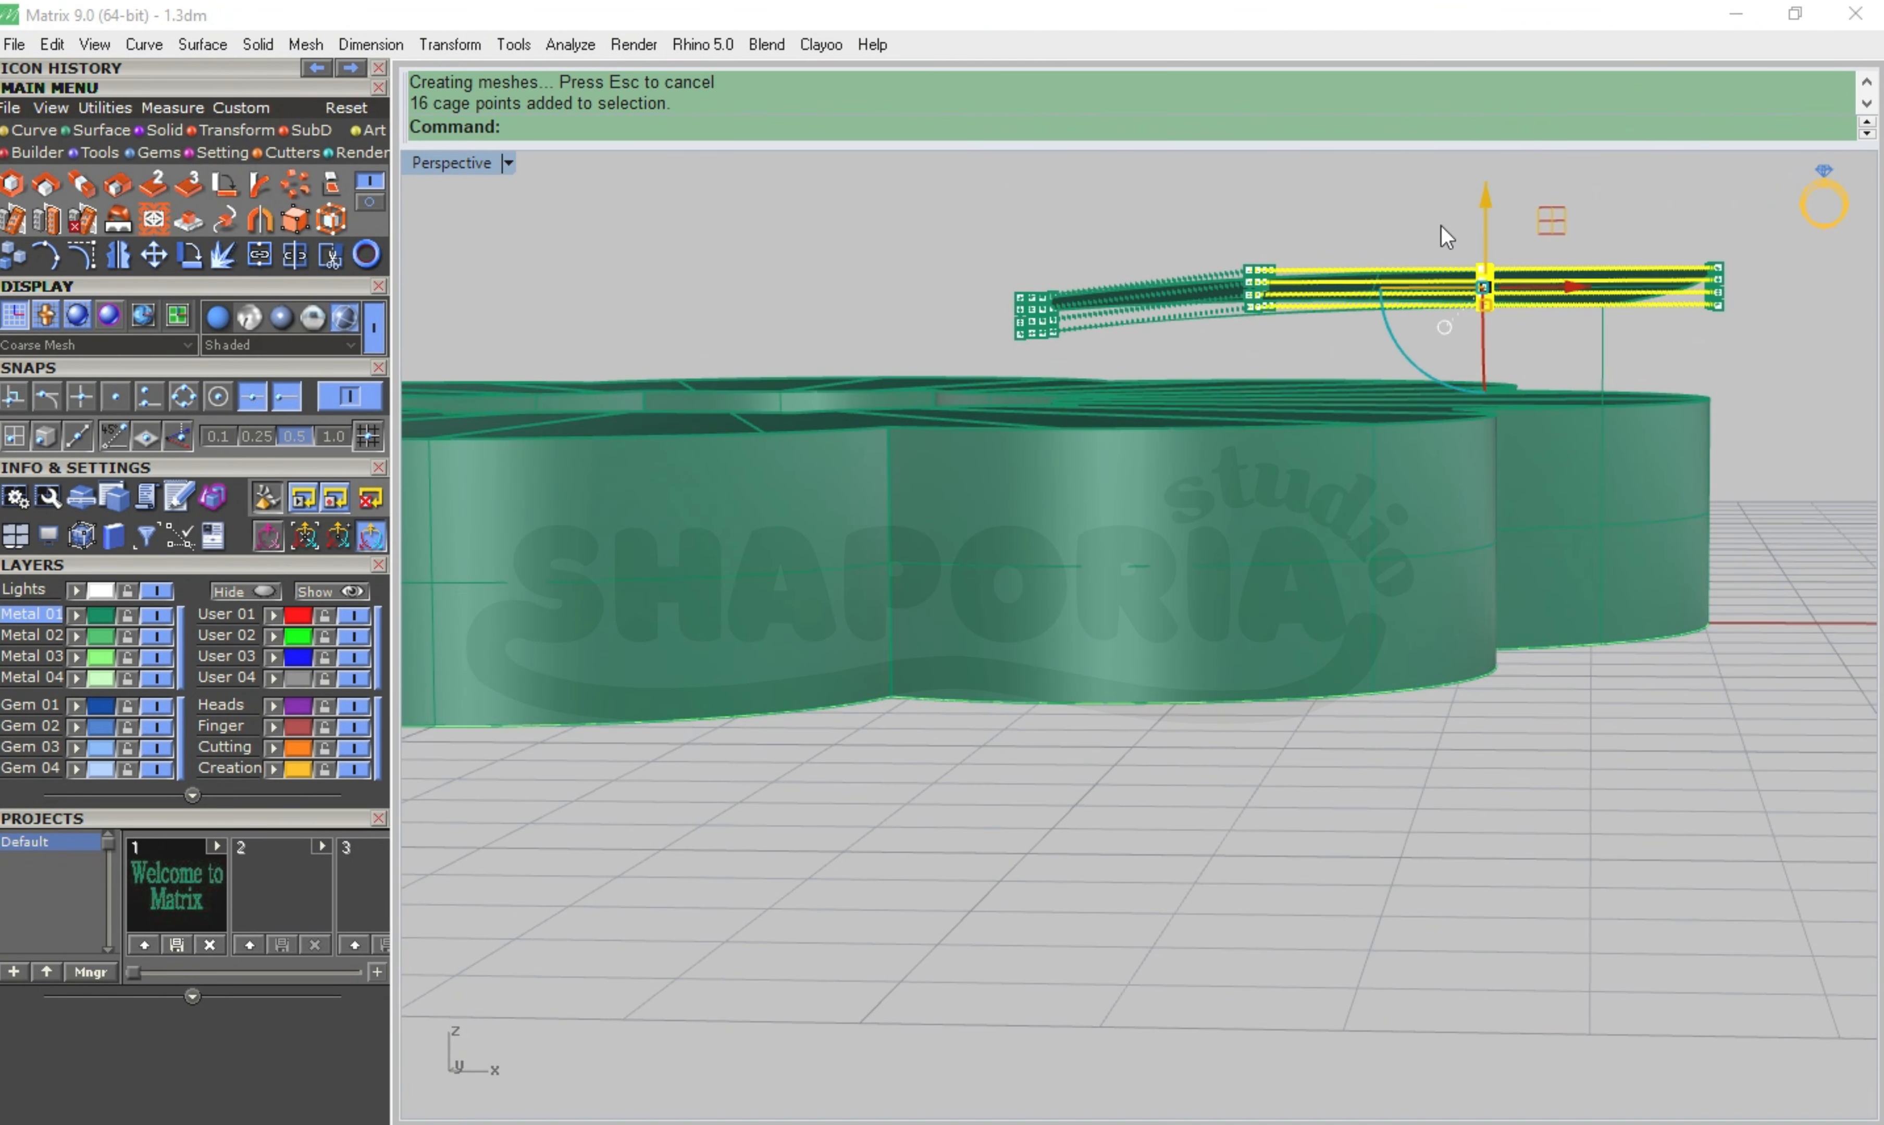
pyautogui.moveTo(1492, 208); pyautogui.dragTo(1496, 191)
pyautogui.moveTo(1599, 248)
pyautogui.mouseDown(button='right')
pyautogui.moveTo(1556, 299)
pyautogui.moveTo(1590, 261)
pyautogui.mouseUp(button='right')
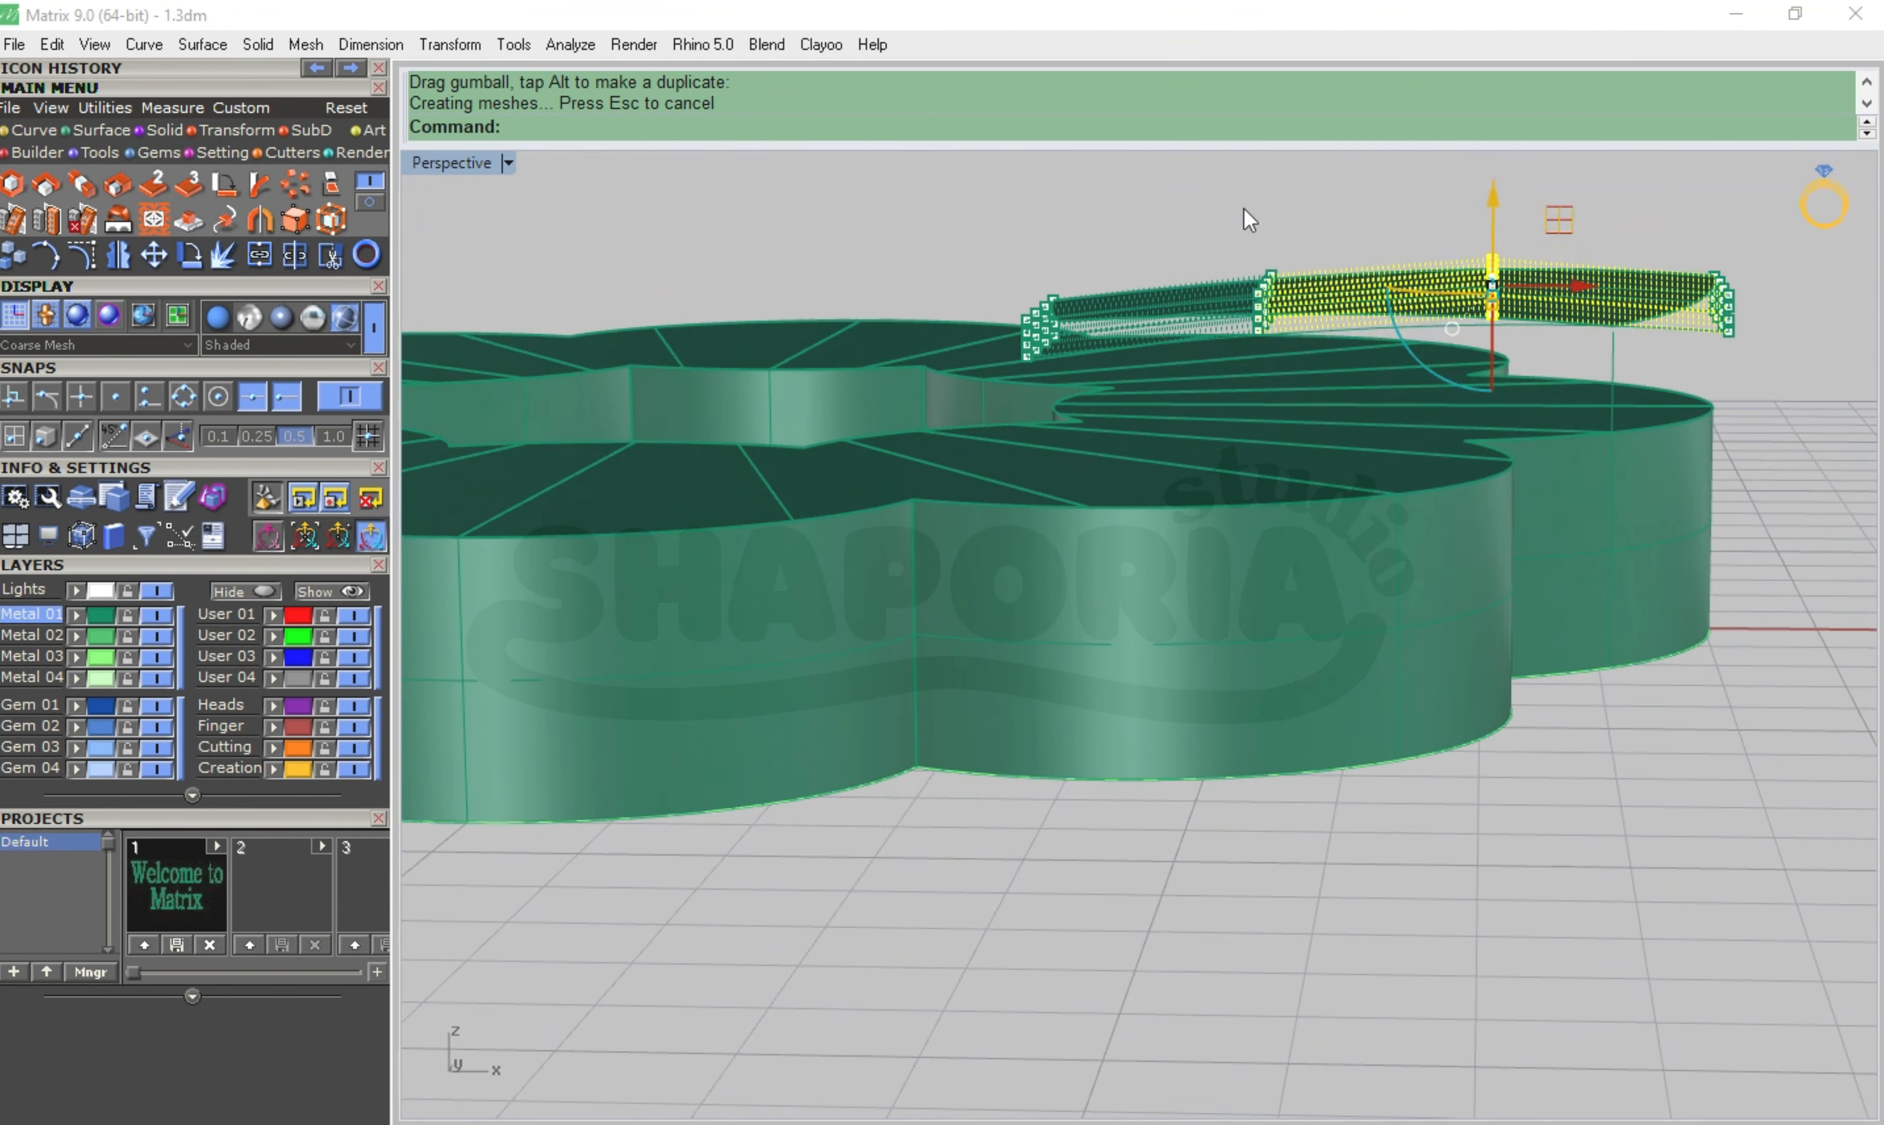
pyautogui.moveTo(1200, 216); pyautogui.dragTo(1306, 371)
pyautogui.moveTo(1267, 241); pyautogui.dragTo(1277, 228)
pyautogui.moveTo(1671, 260); pyautogui.dragTo(1475, 295, button='right')
pyautogui.press('Escape')
pyautogui.press('Escape')
# Try to cap the arched segment
pyautogui.moveTo(1550, 490); pyautogui.dragTo(1200, 390, button='right')
pyautogui.scroll(5, 1200, 390)
pyautogui.click(239, 228)
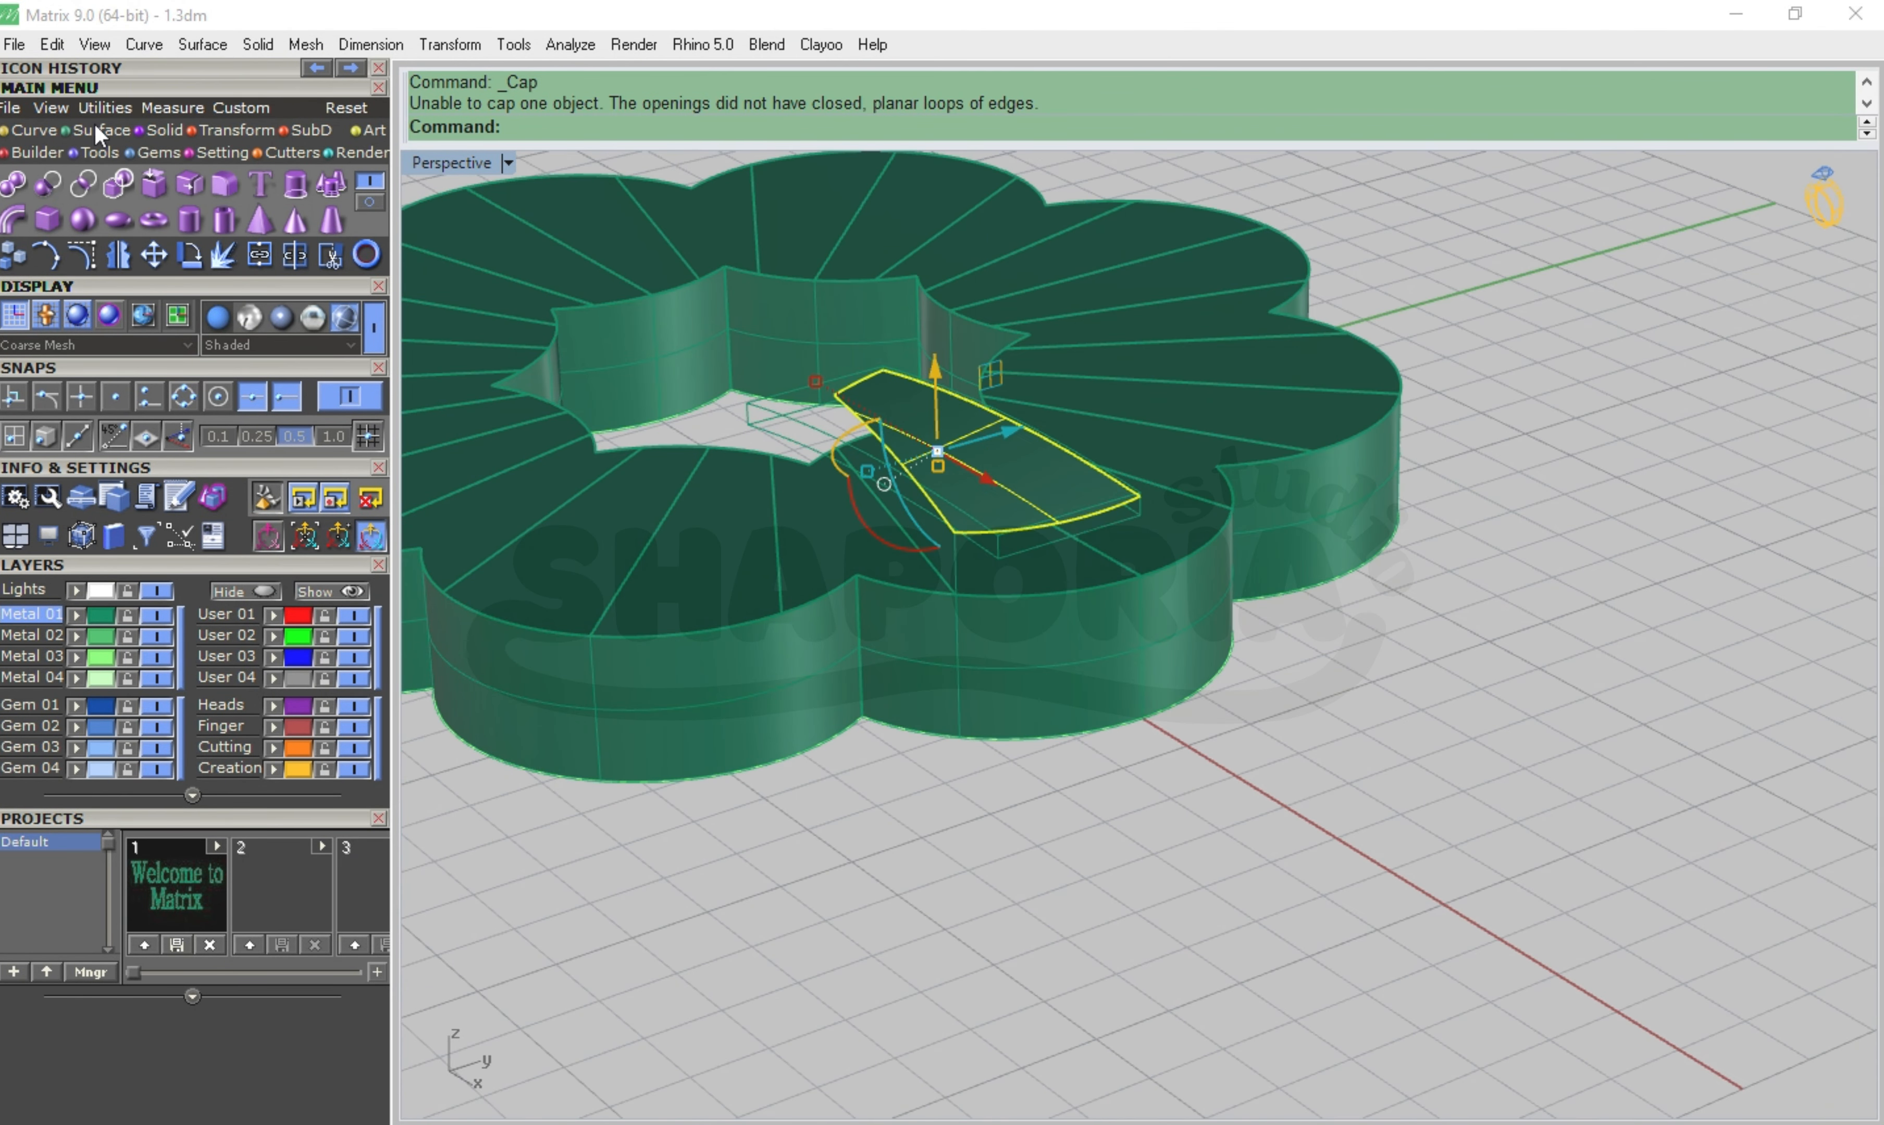
# Extrude the arched surface along the vertical path curve below its outer corner with Solid=Yes
pyautogui.click(94, 124)
pyautogui.click(118, 255)
pyautogui.click(905, 127)
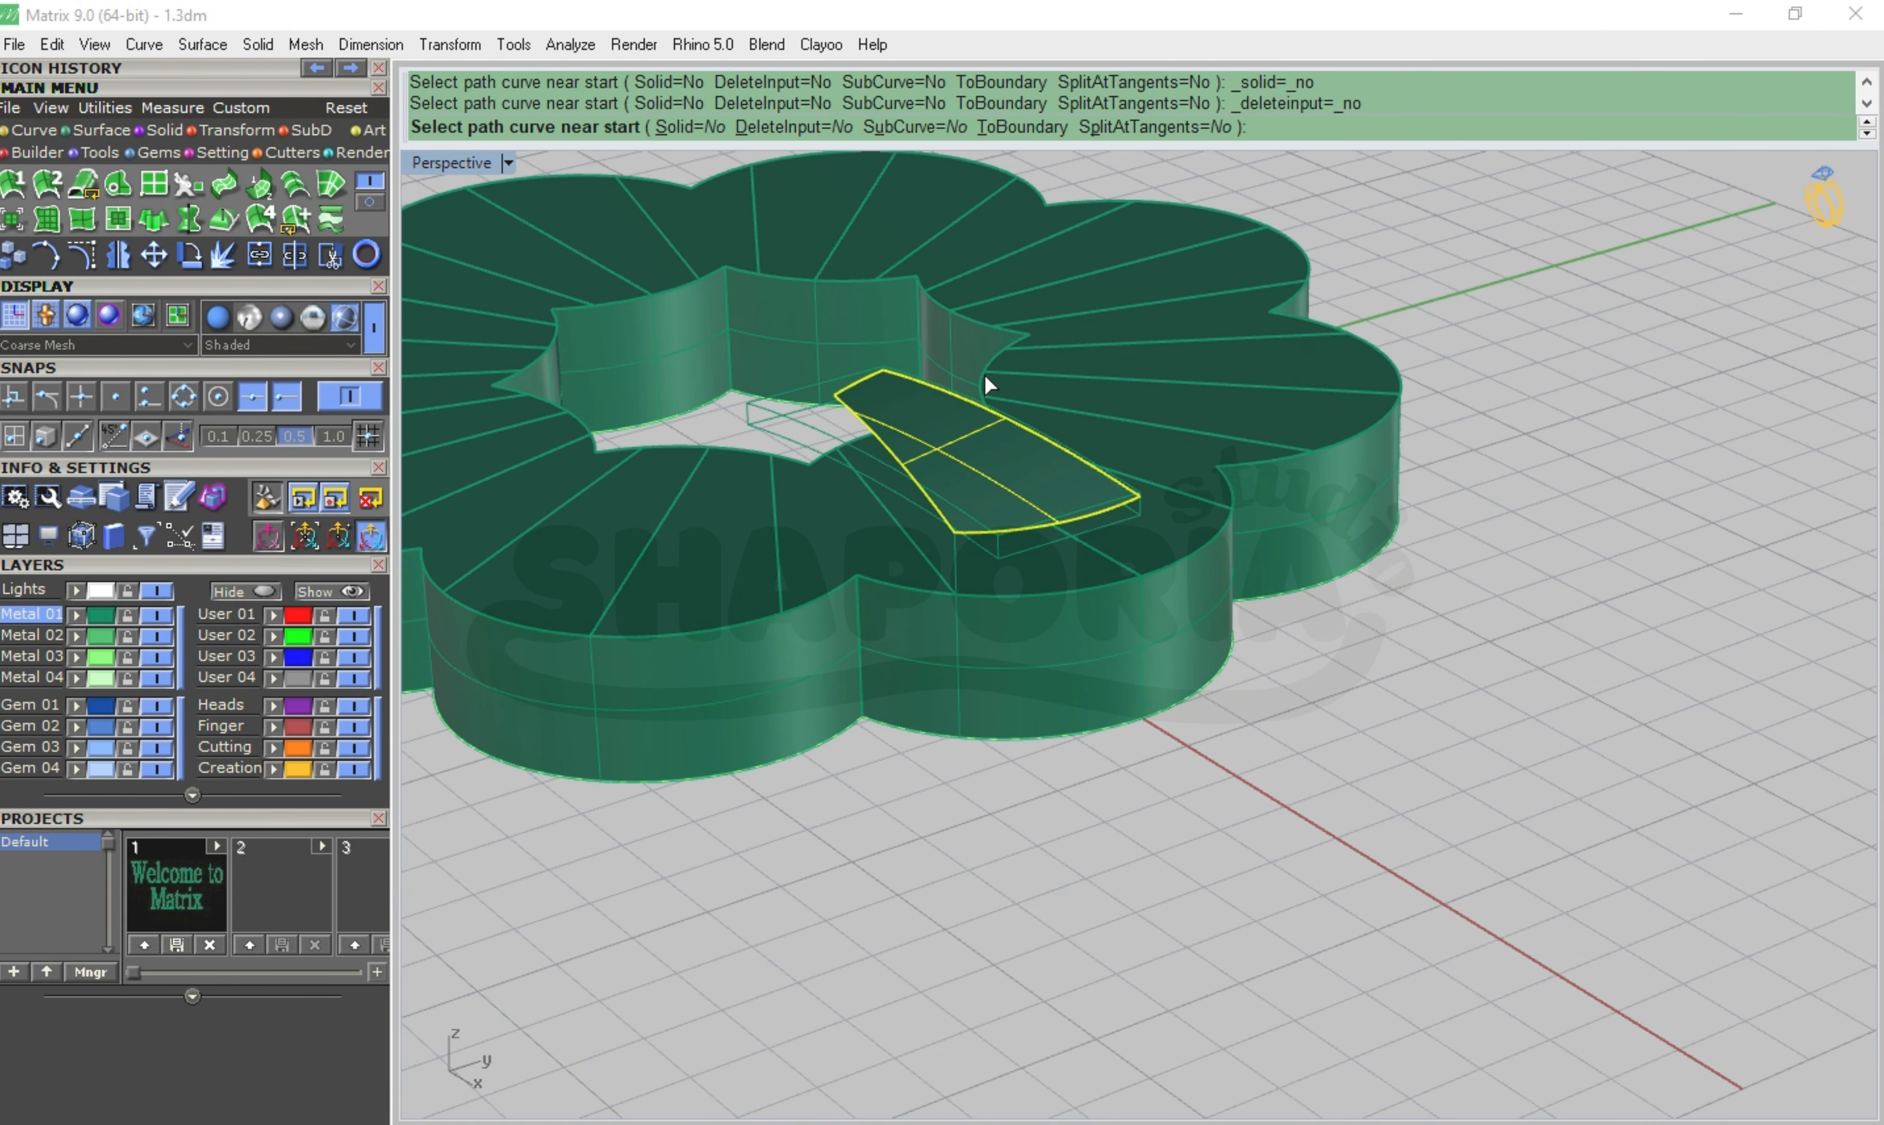
pyautogui.click(954, 565)
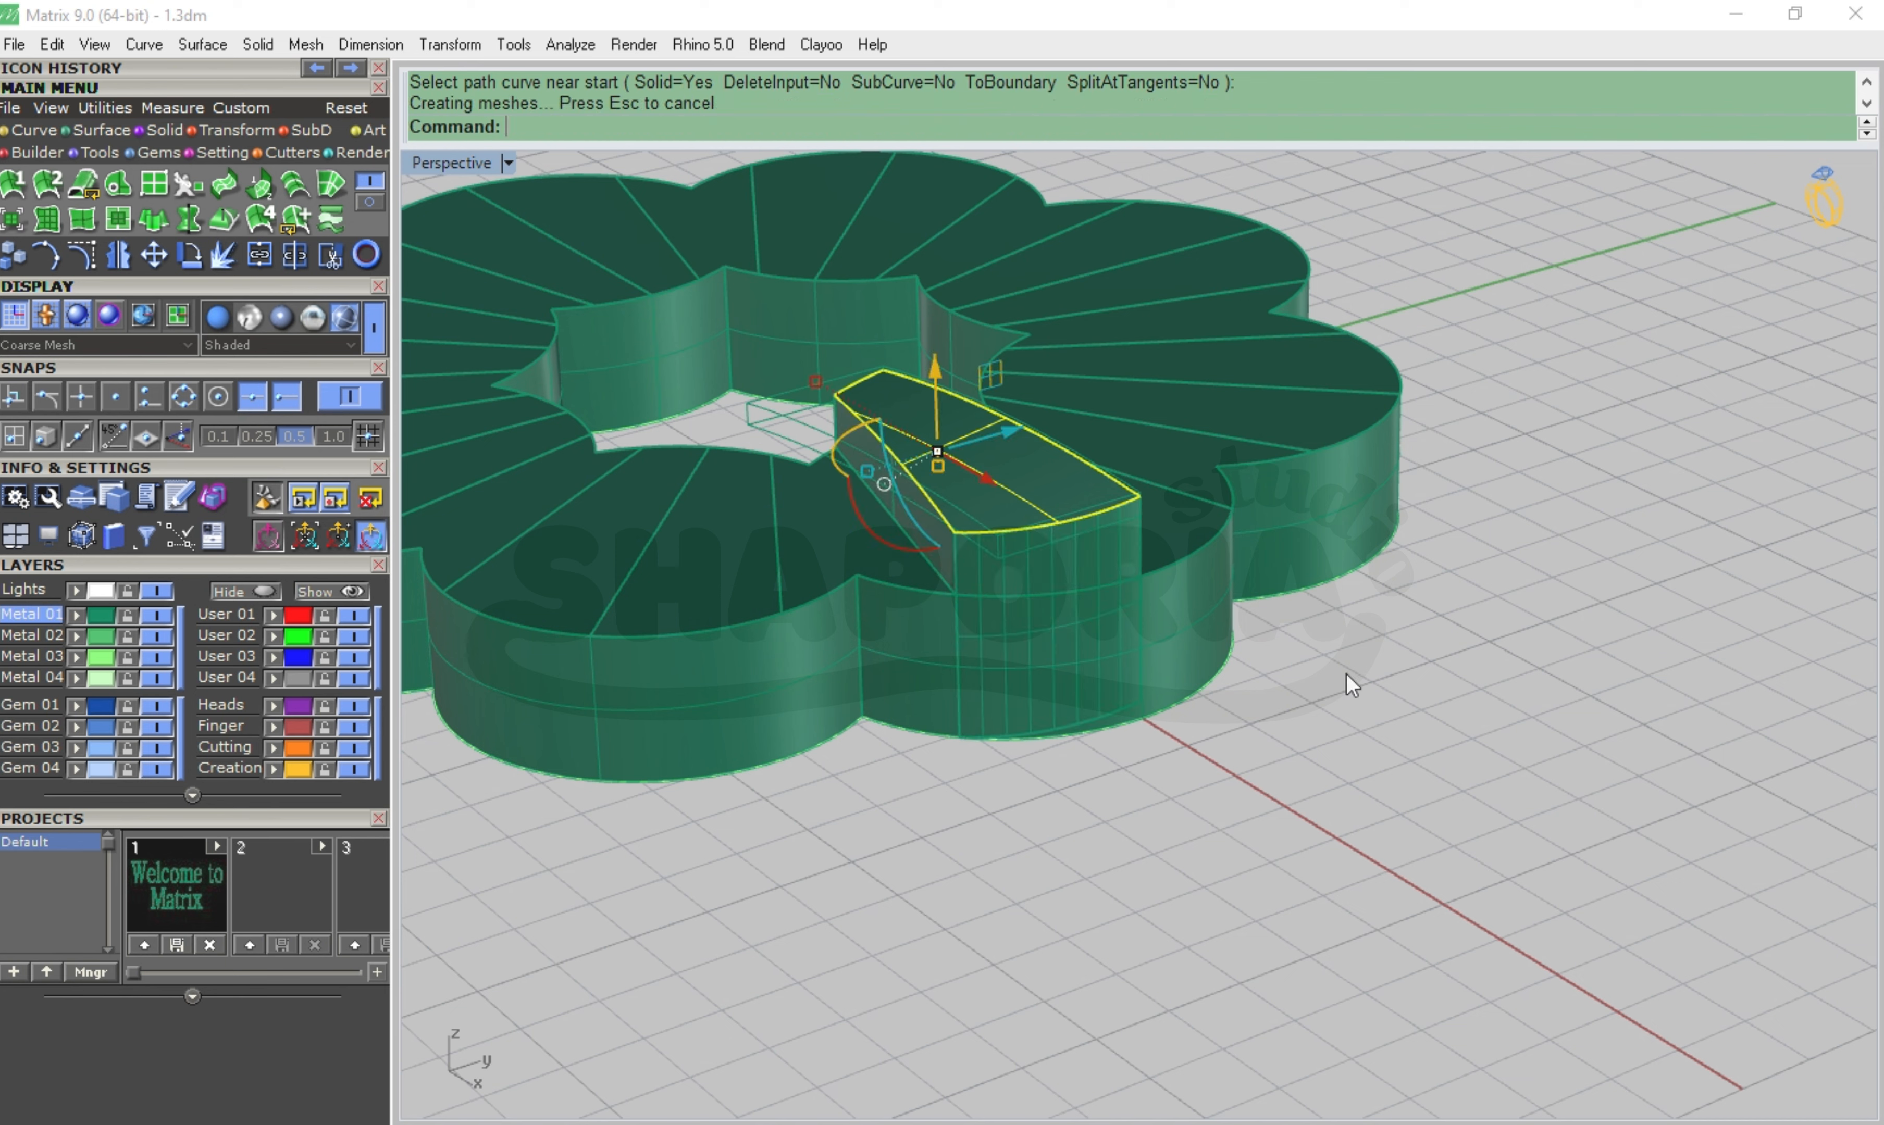
# Delete the original arched surface lying on top of the extruded solid
pyautogui.click(1444, 669)
pyautogui.click(1011, 437)
pyautogui.click(1112, 506)
pyautogui.press('Delete')
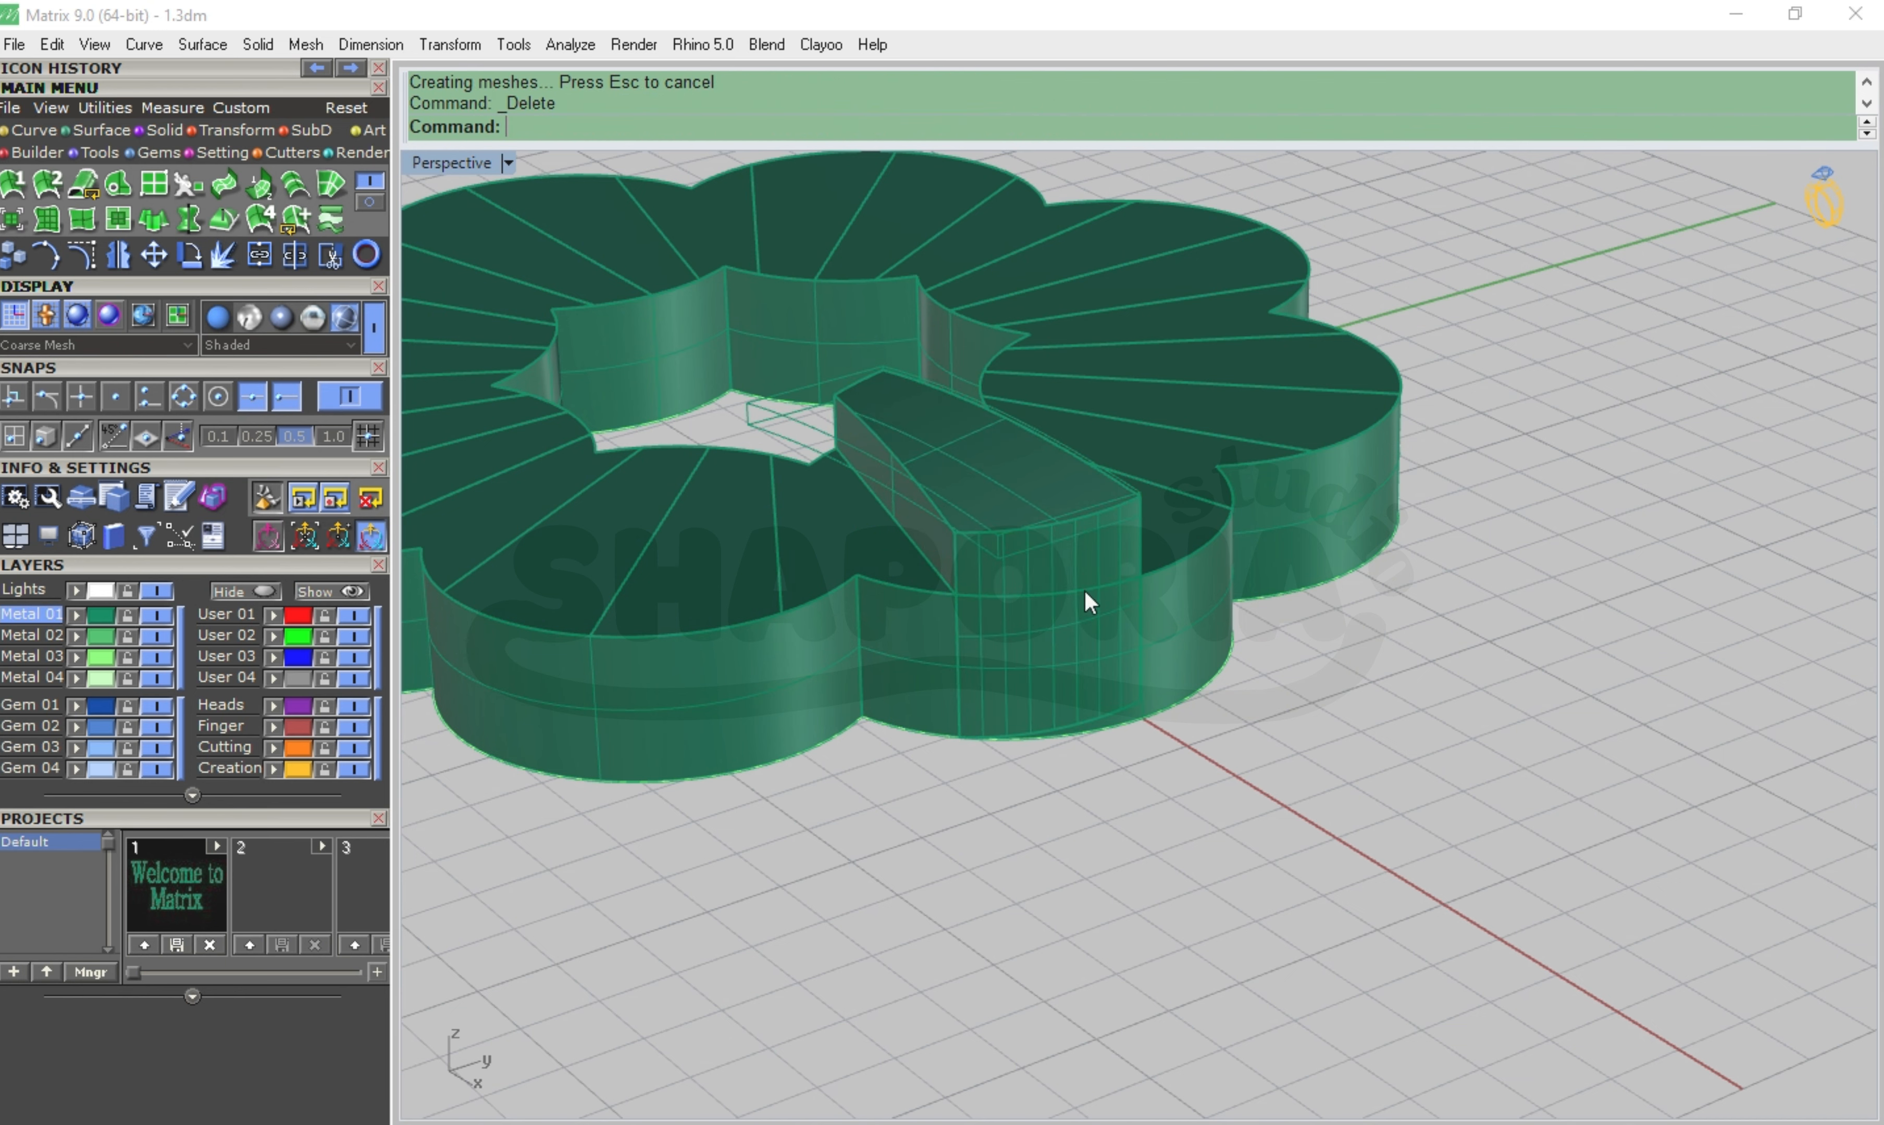
# Mirror a copy of the arched solid segment across its straight radial edge, from the outer corner to the inner end
pyautogui.click(1083, 588)
pyautogui.click(117, 255)
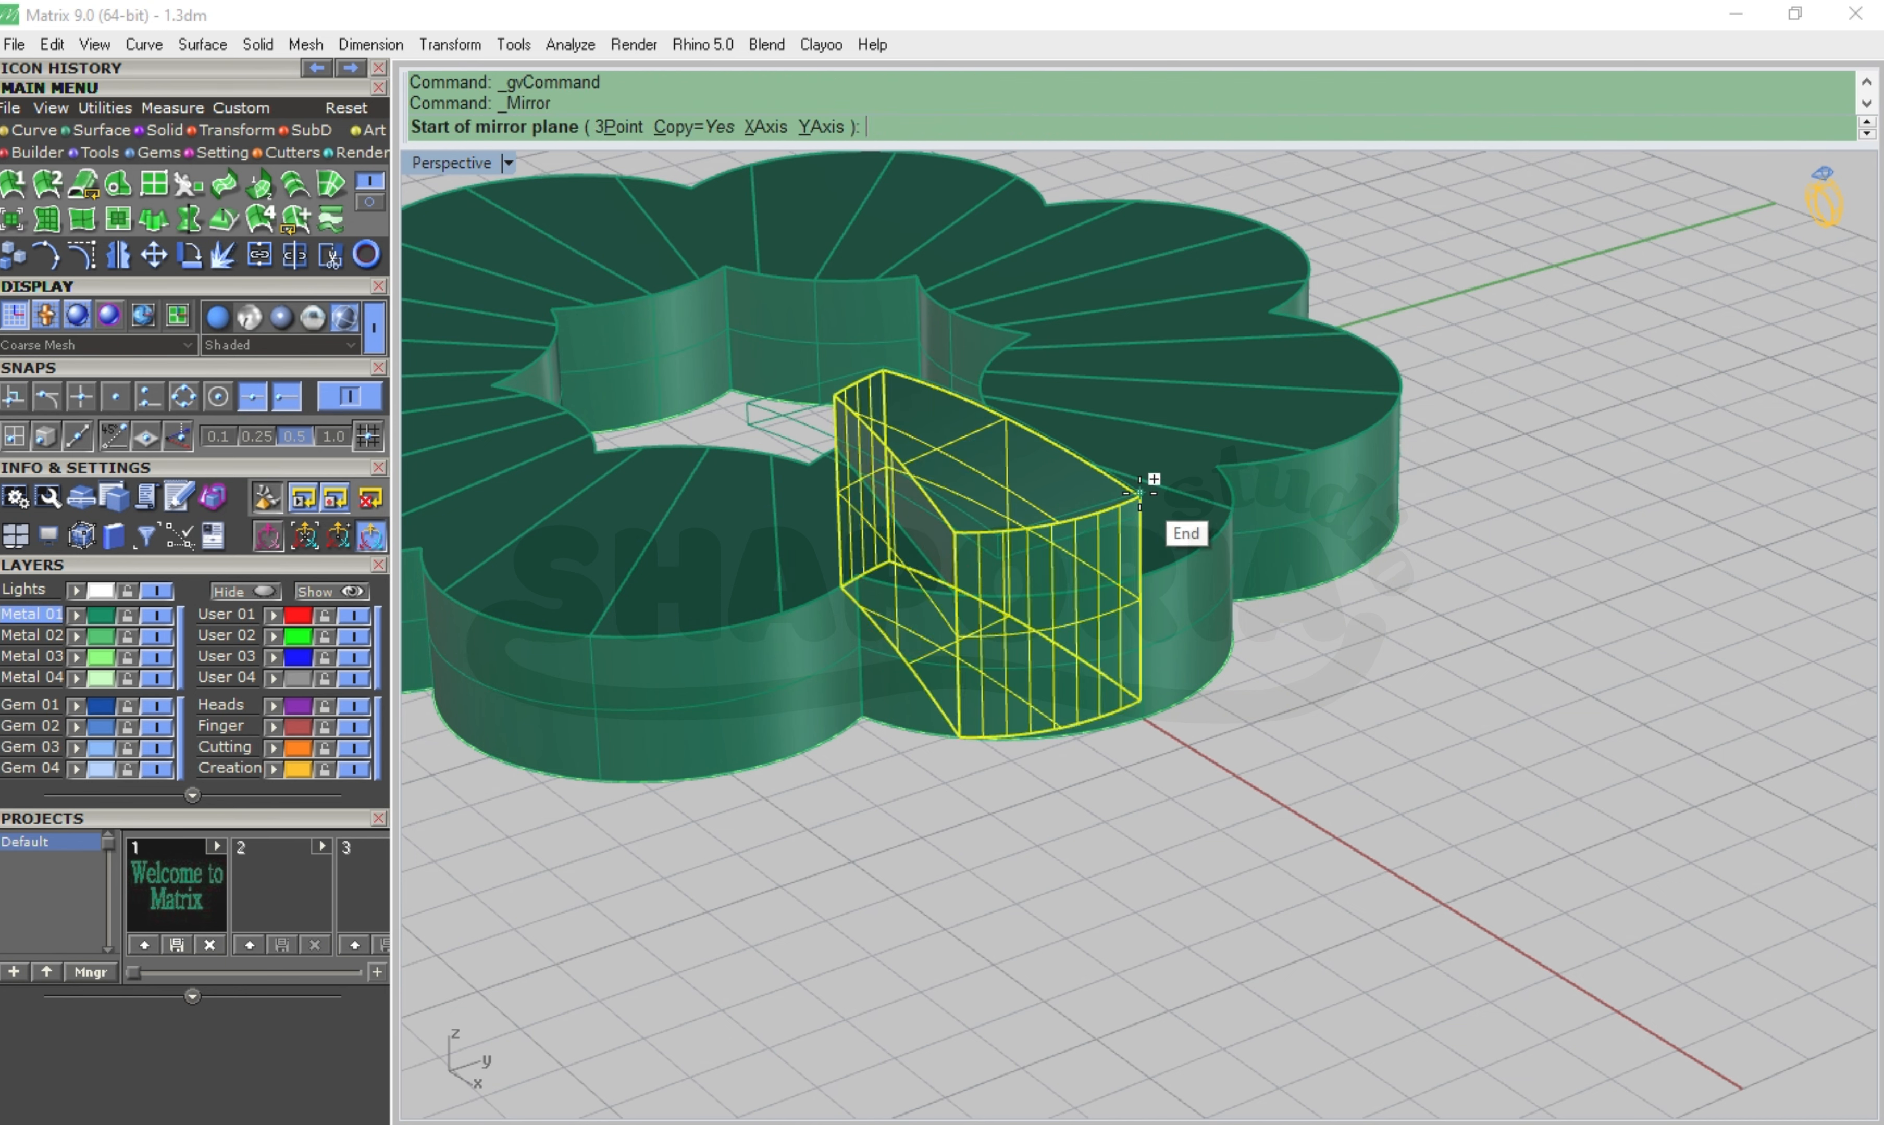
pyautogui.click(1139, 492)
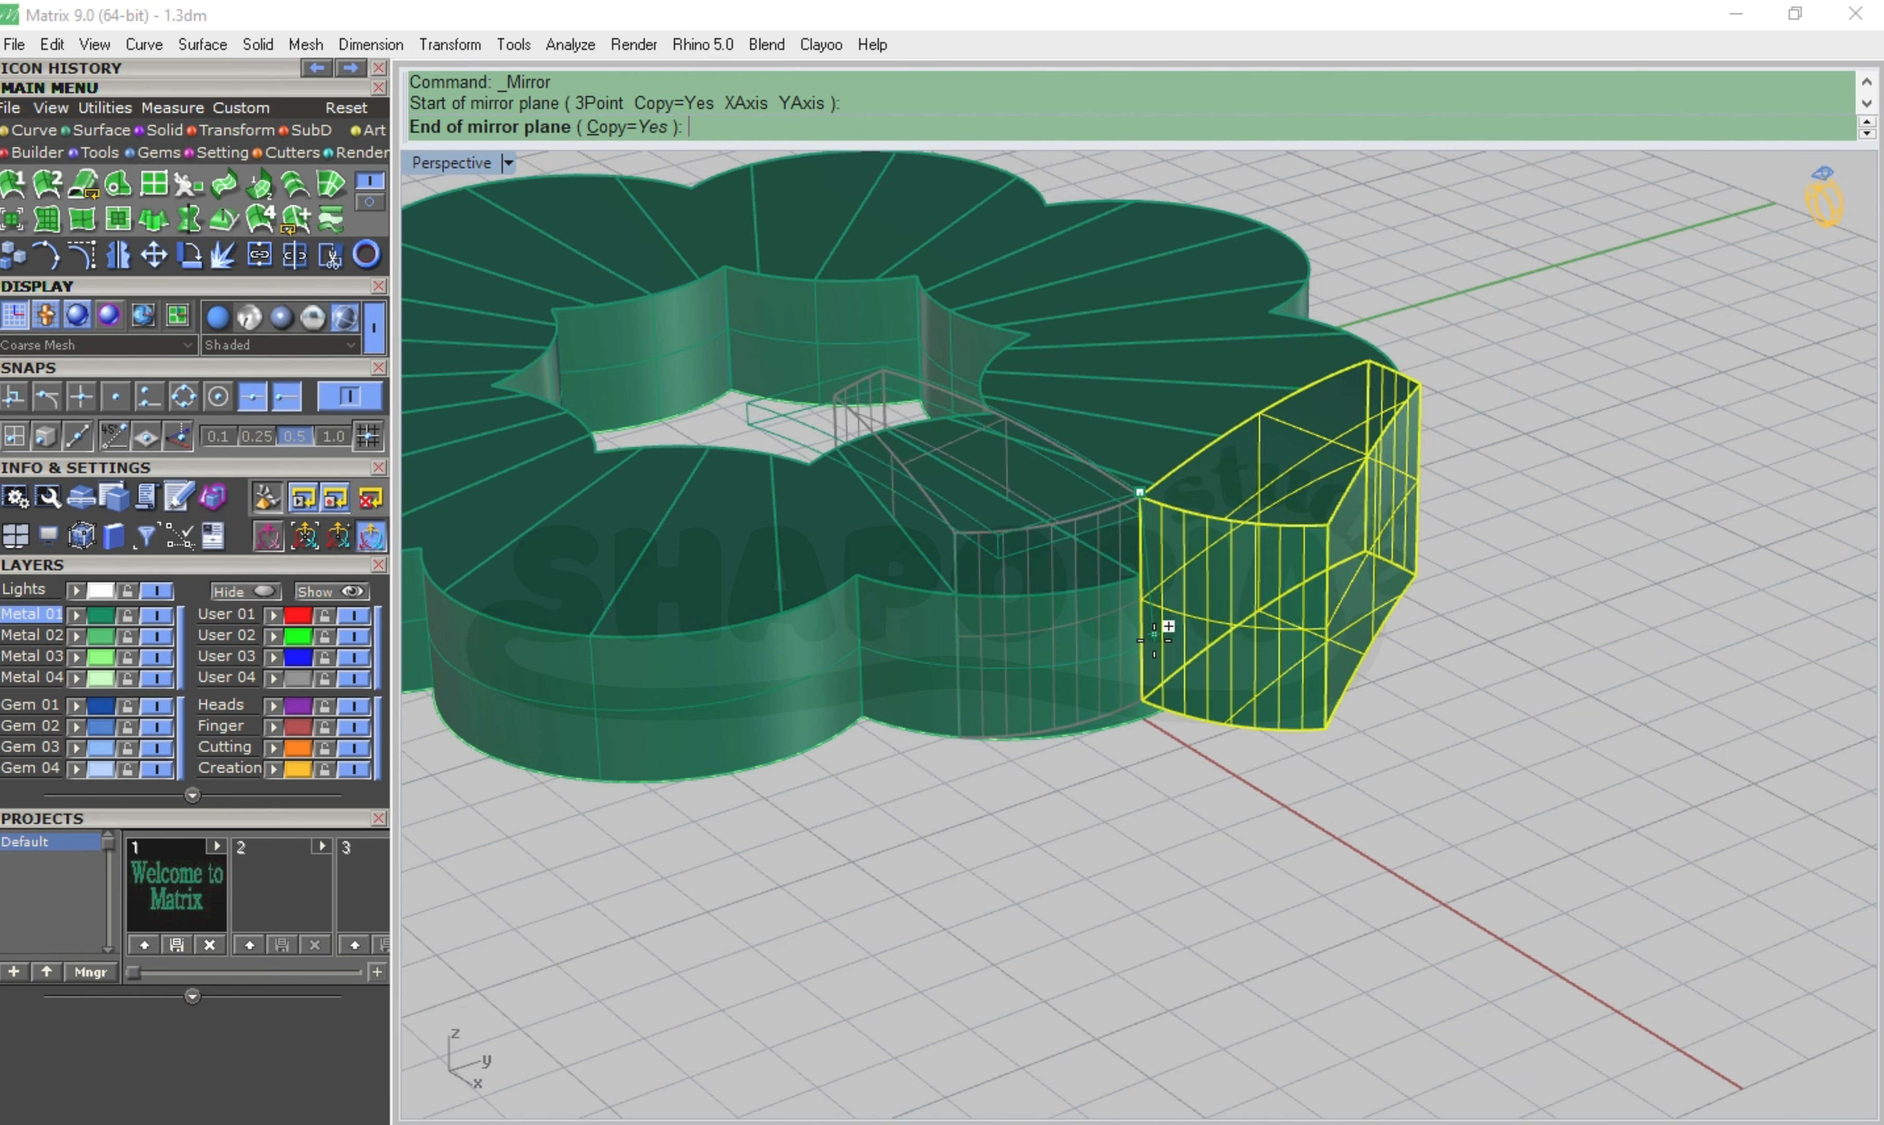
pyautogui.click(886, 365)
pyautogui.moveTo(1373, 595); pyautogui.dragTo(1352, 491, button='right')
pyautogui.click(759, 588)
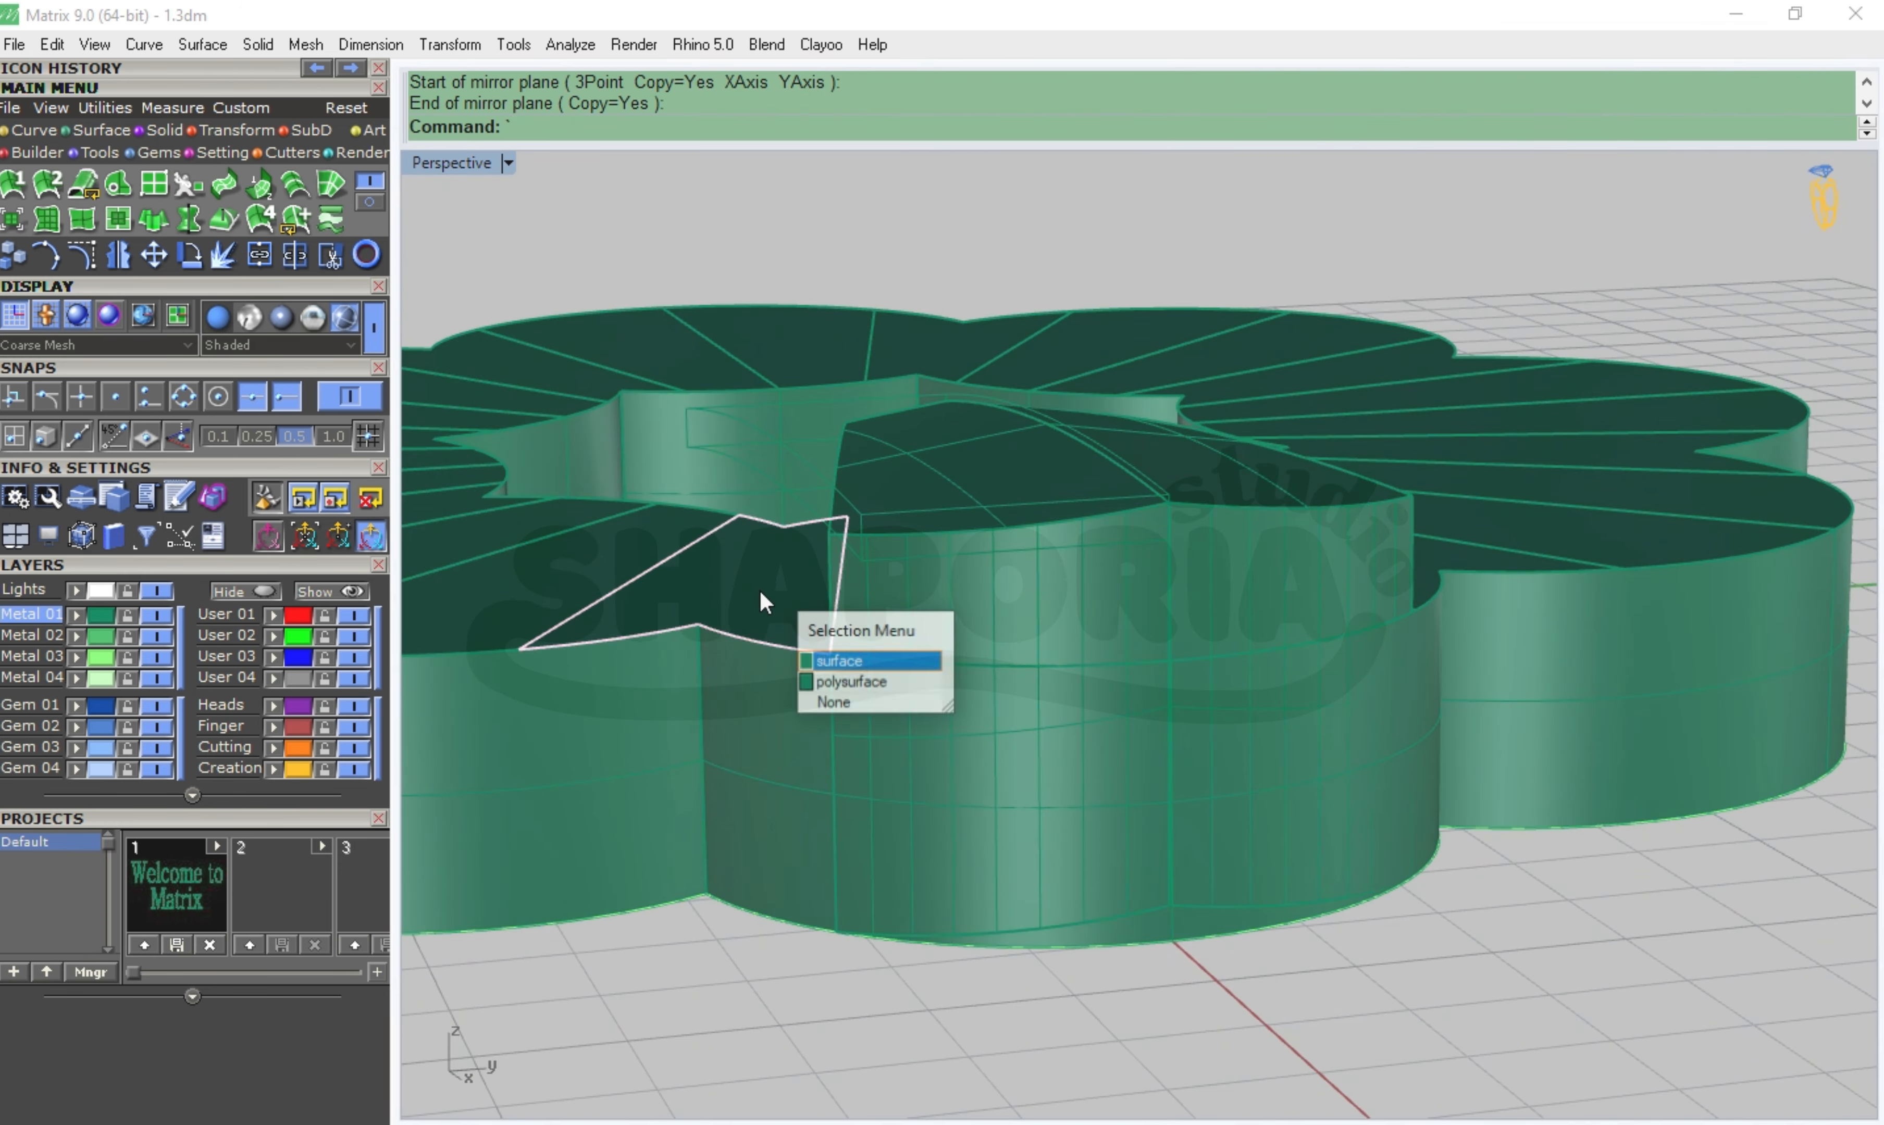
pyautogui.click(835, 659)
pyautogui.moveTo(788, 547); pyautogui.dragTo(901, 539, button='right')
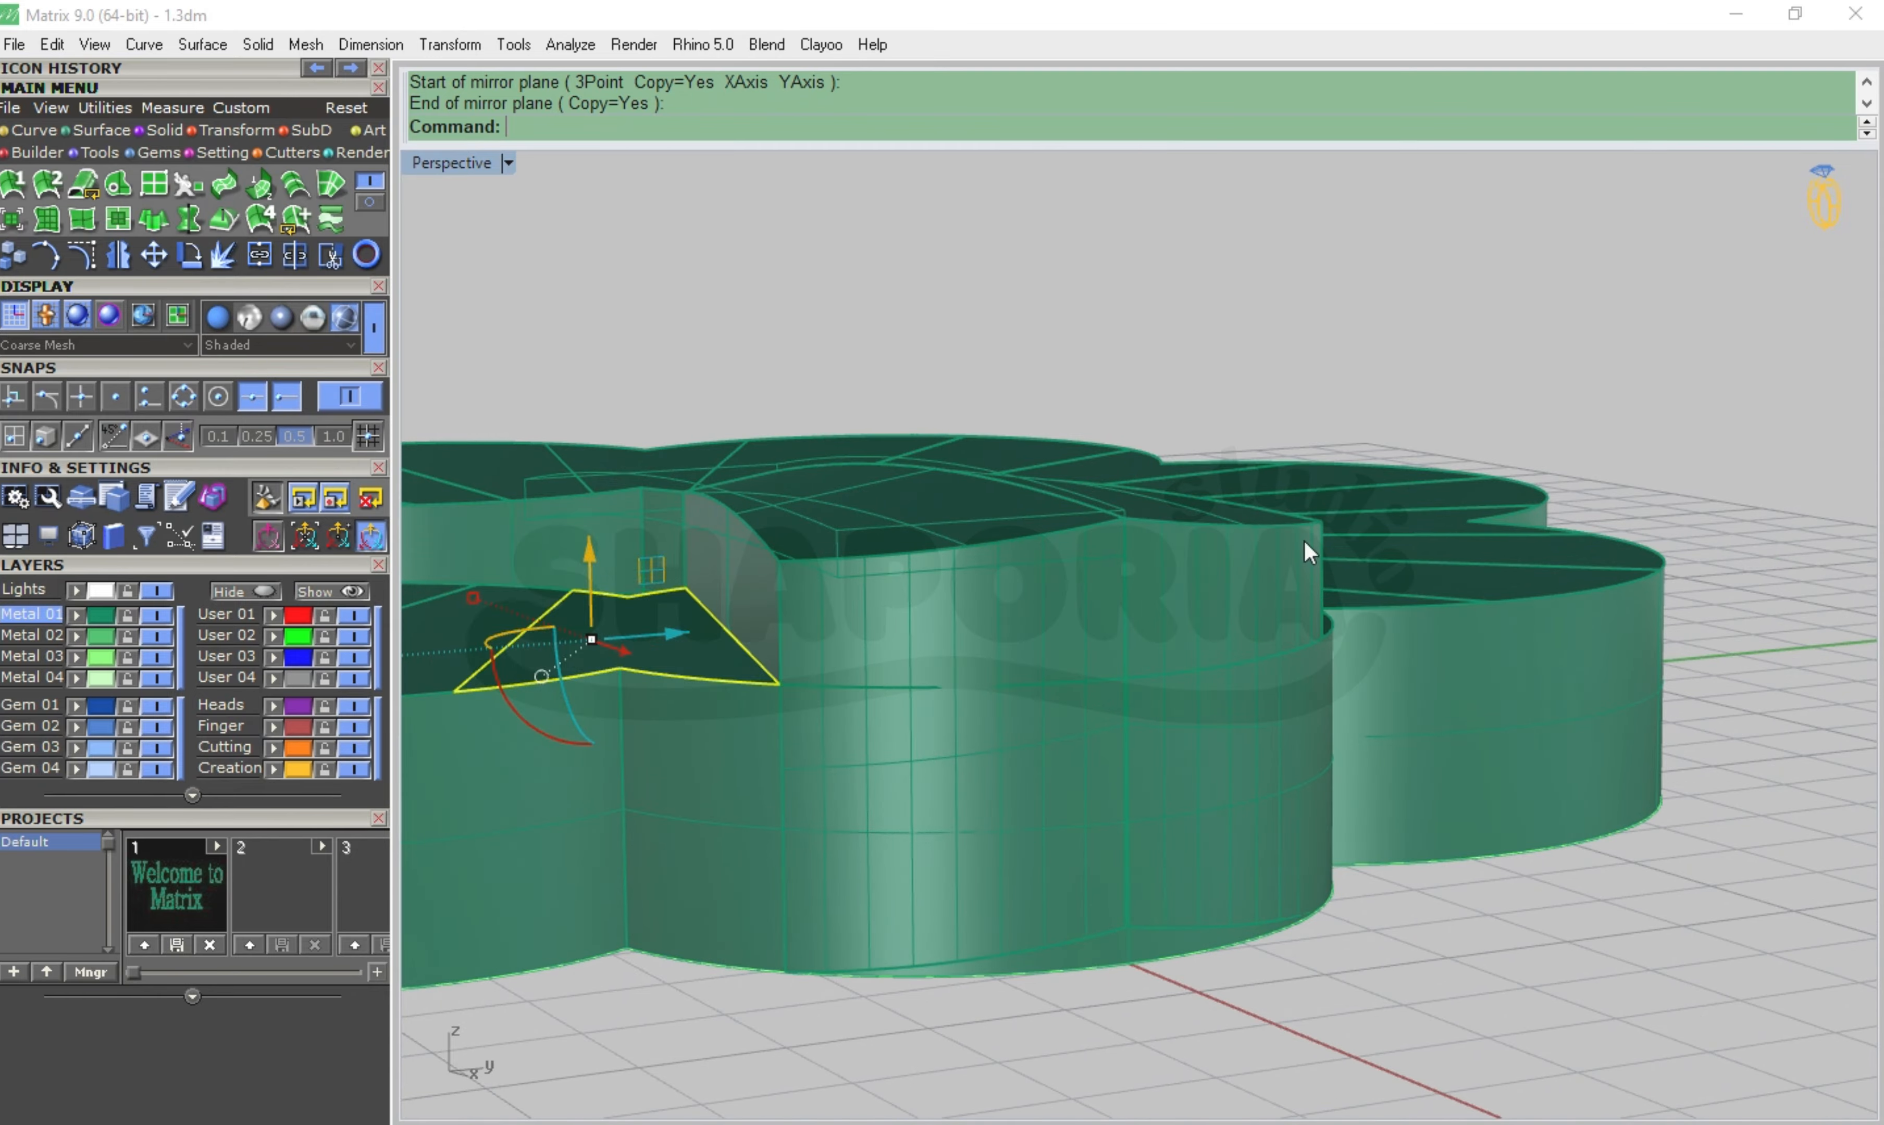
pyautogui.press('Escape')
# Try rotating both arched halves 45 degrees about the origin without copying, and undo the rotation
pyautogui.moveTo(1304, 539); pyautogui.dragTo(1219, 634, button='right')
pyautogui.scroll(-8, 1105, 627)
pyautogui.scroll(2, 1099, 574)
pyautogui.moveTo(1105, 626); pyautogui.dragTo(1171, 595, button='right')
pyautogui.click(1160, 631)
pyautogui.click(1160, 632)
pyautogui.doubleClick(479, 162)
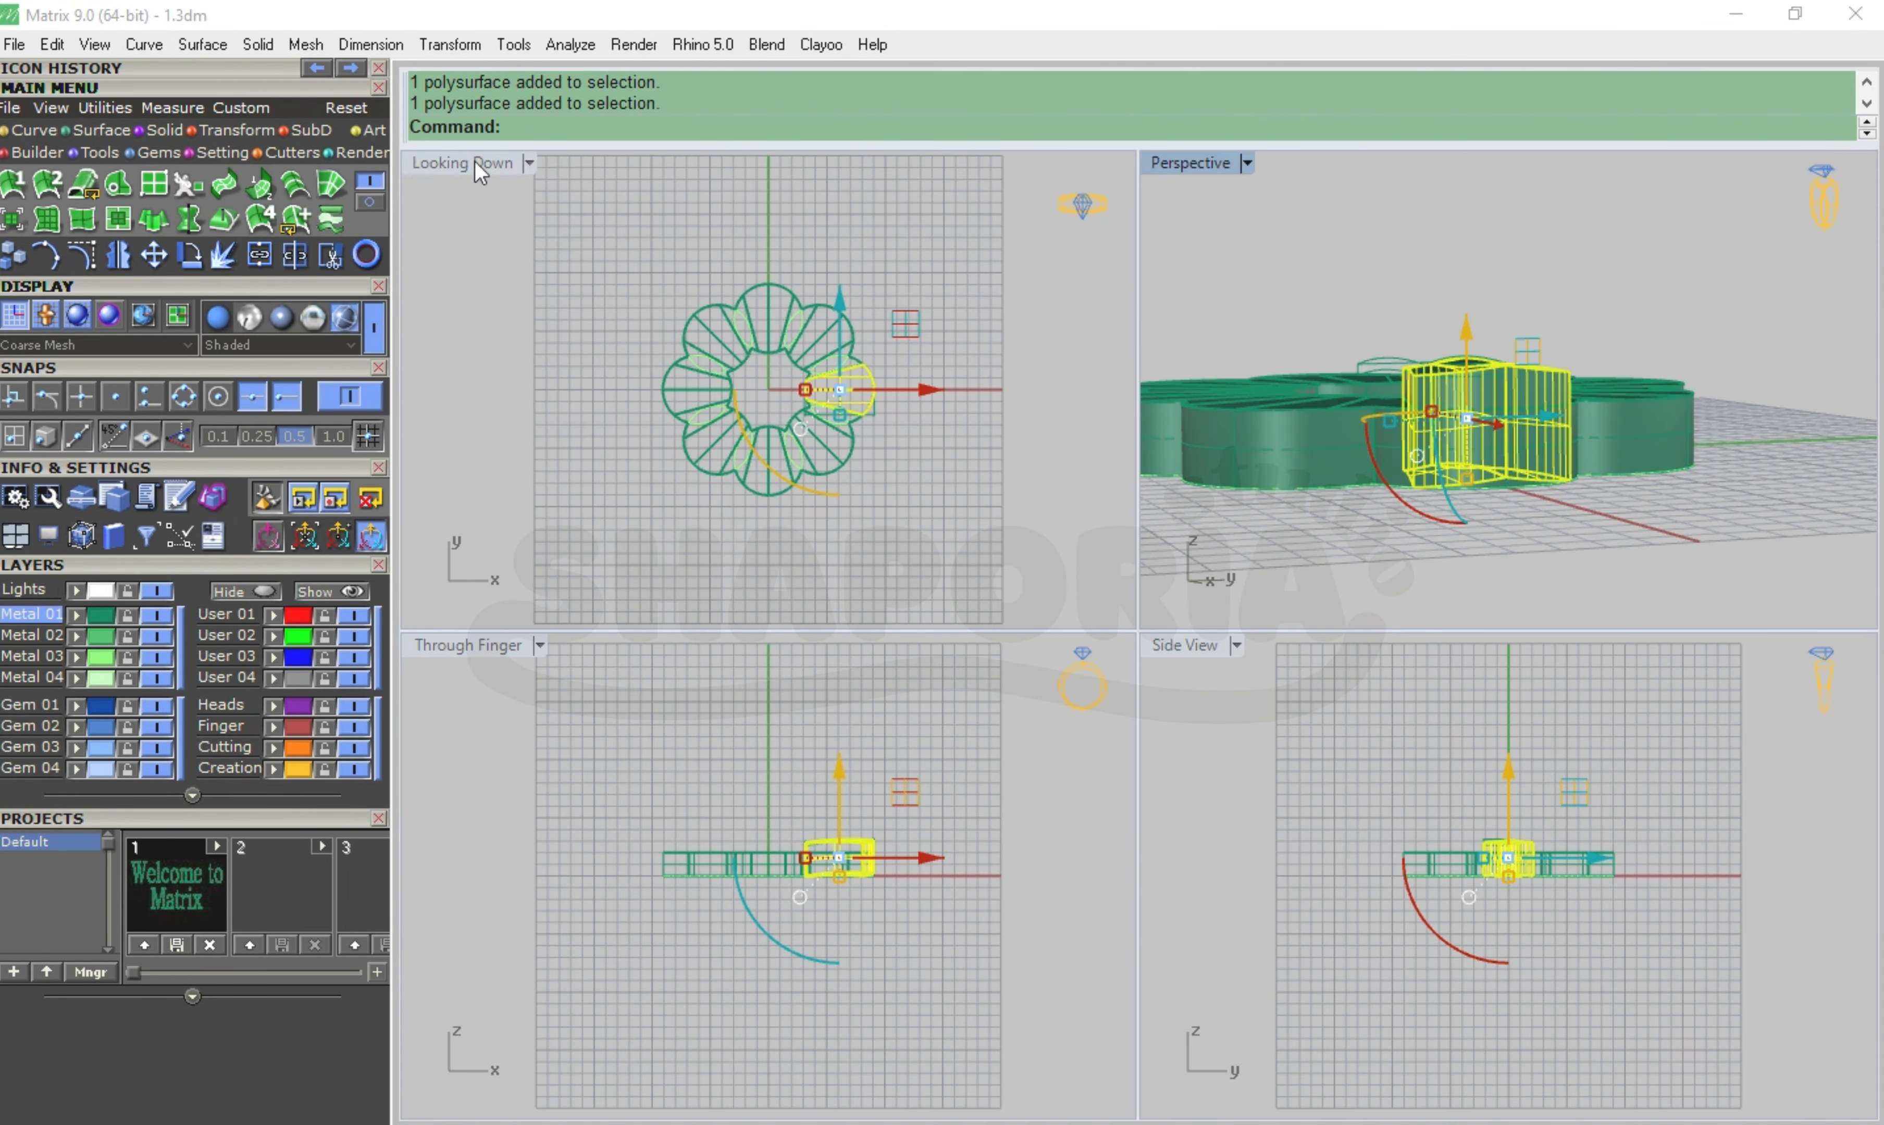
pyautogui.doubleClick(478, 165)
pyautogui.click(191, 261)
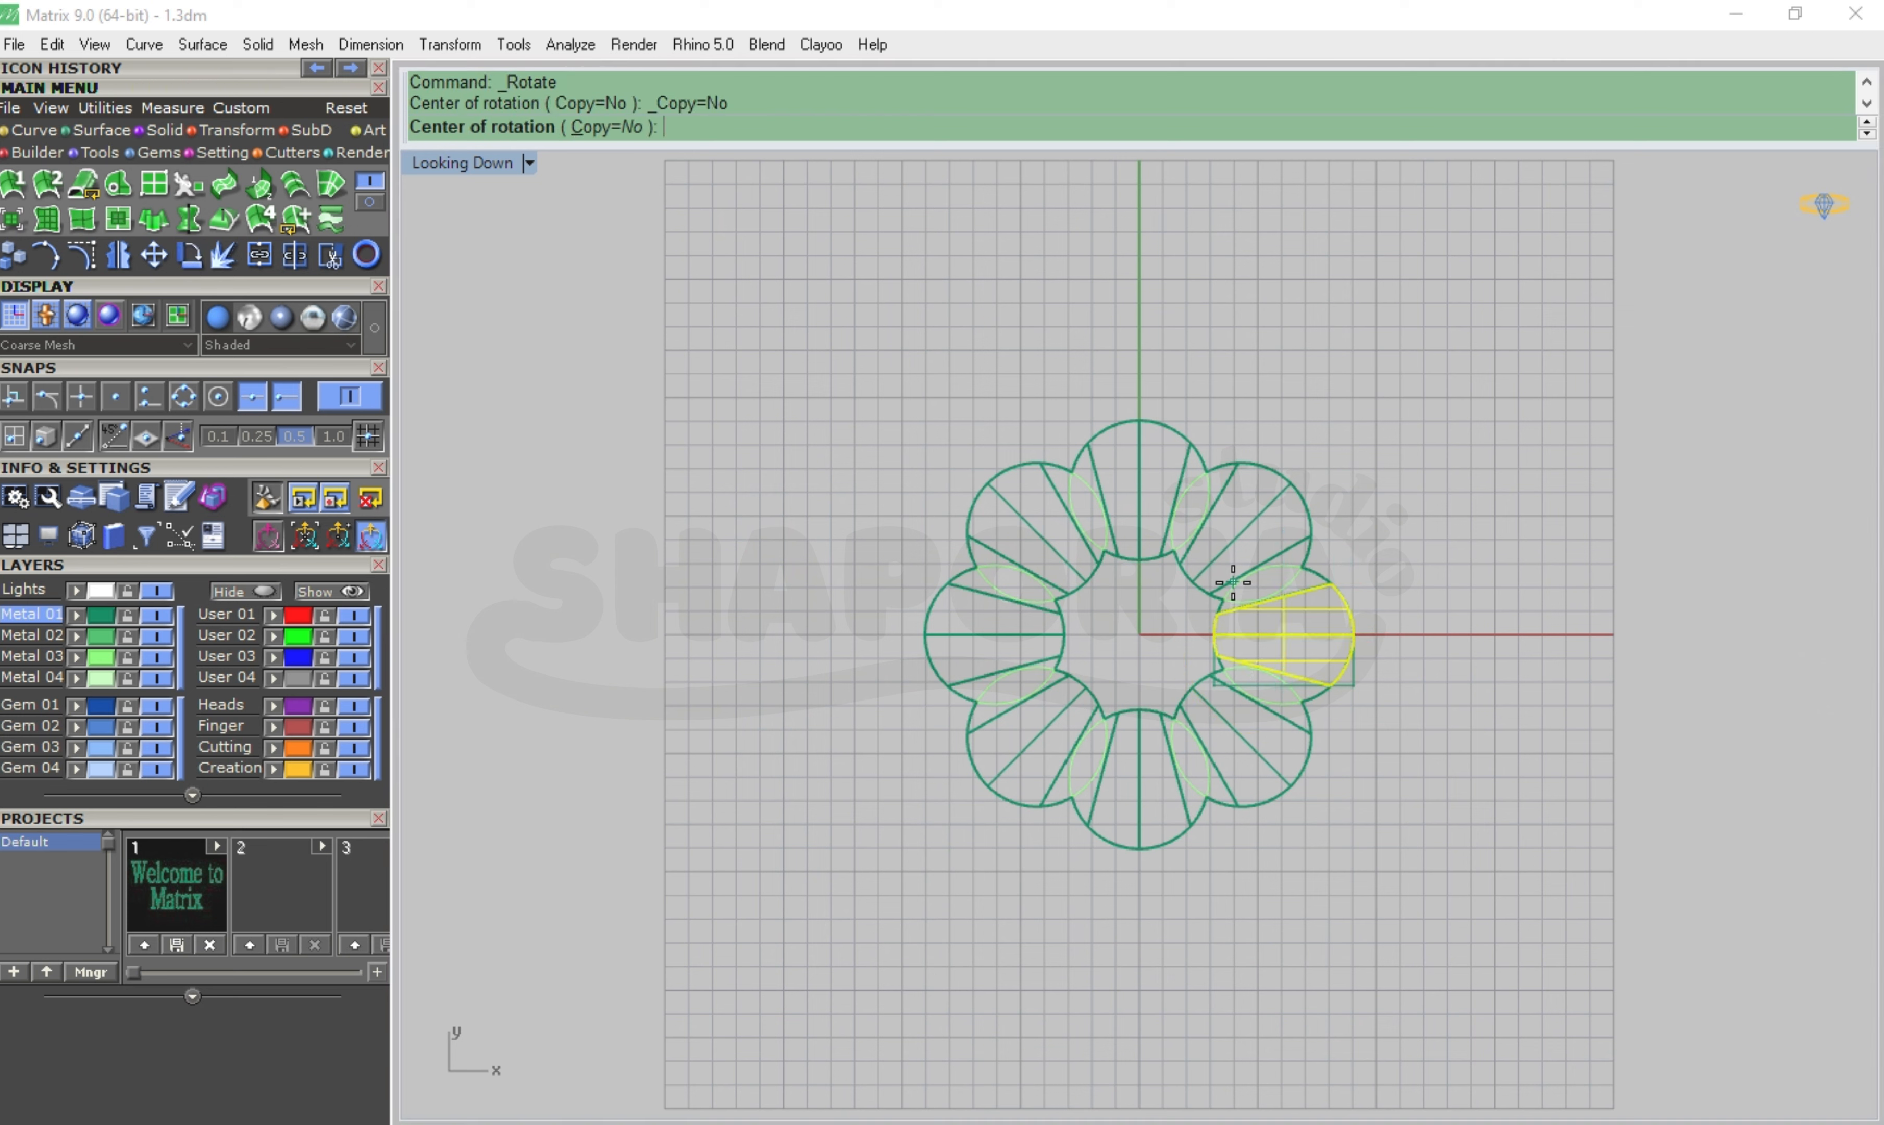
pyautogui.write('0')
pyautogui.press('Return')
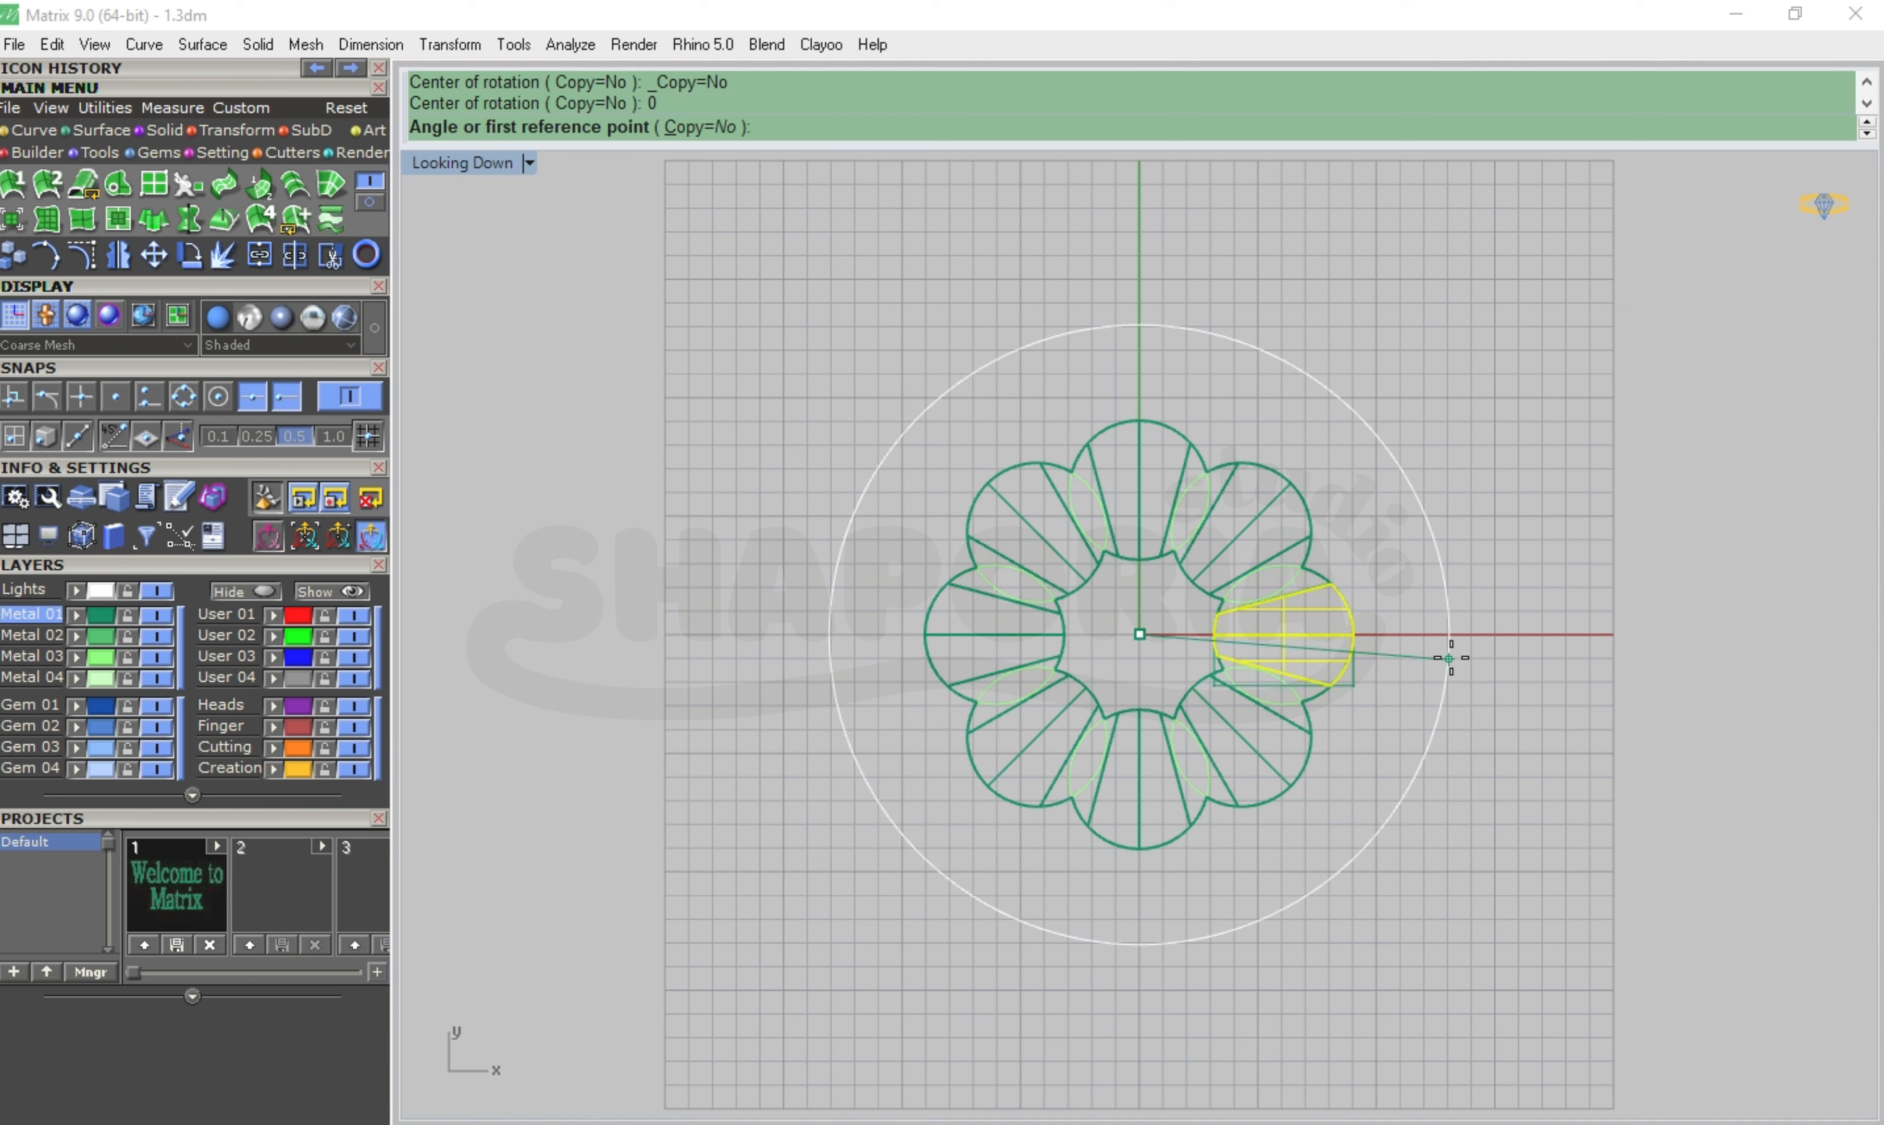
pyautogui.click(1518, 634)
pyautogui.click(1405, 376)
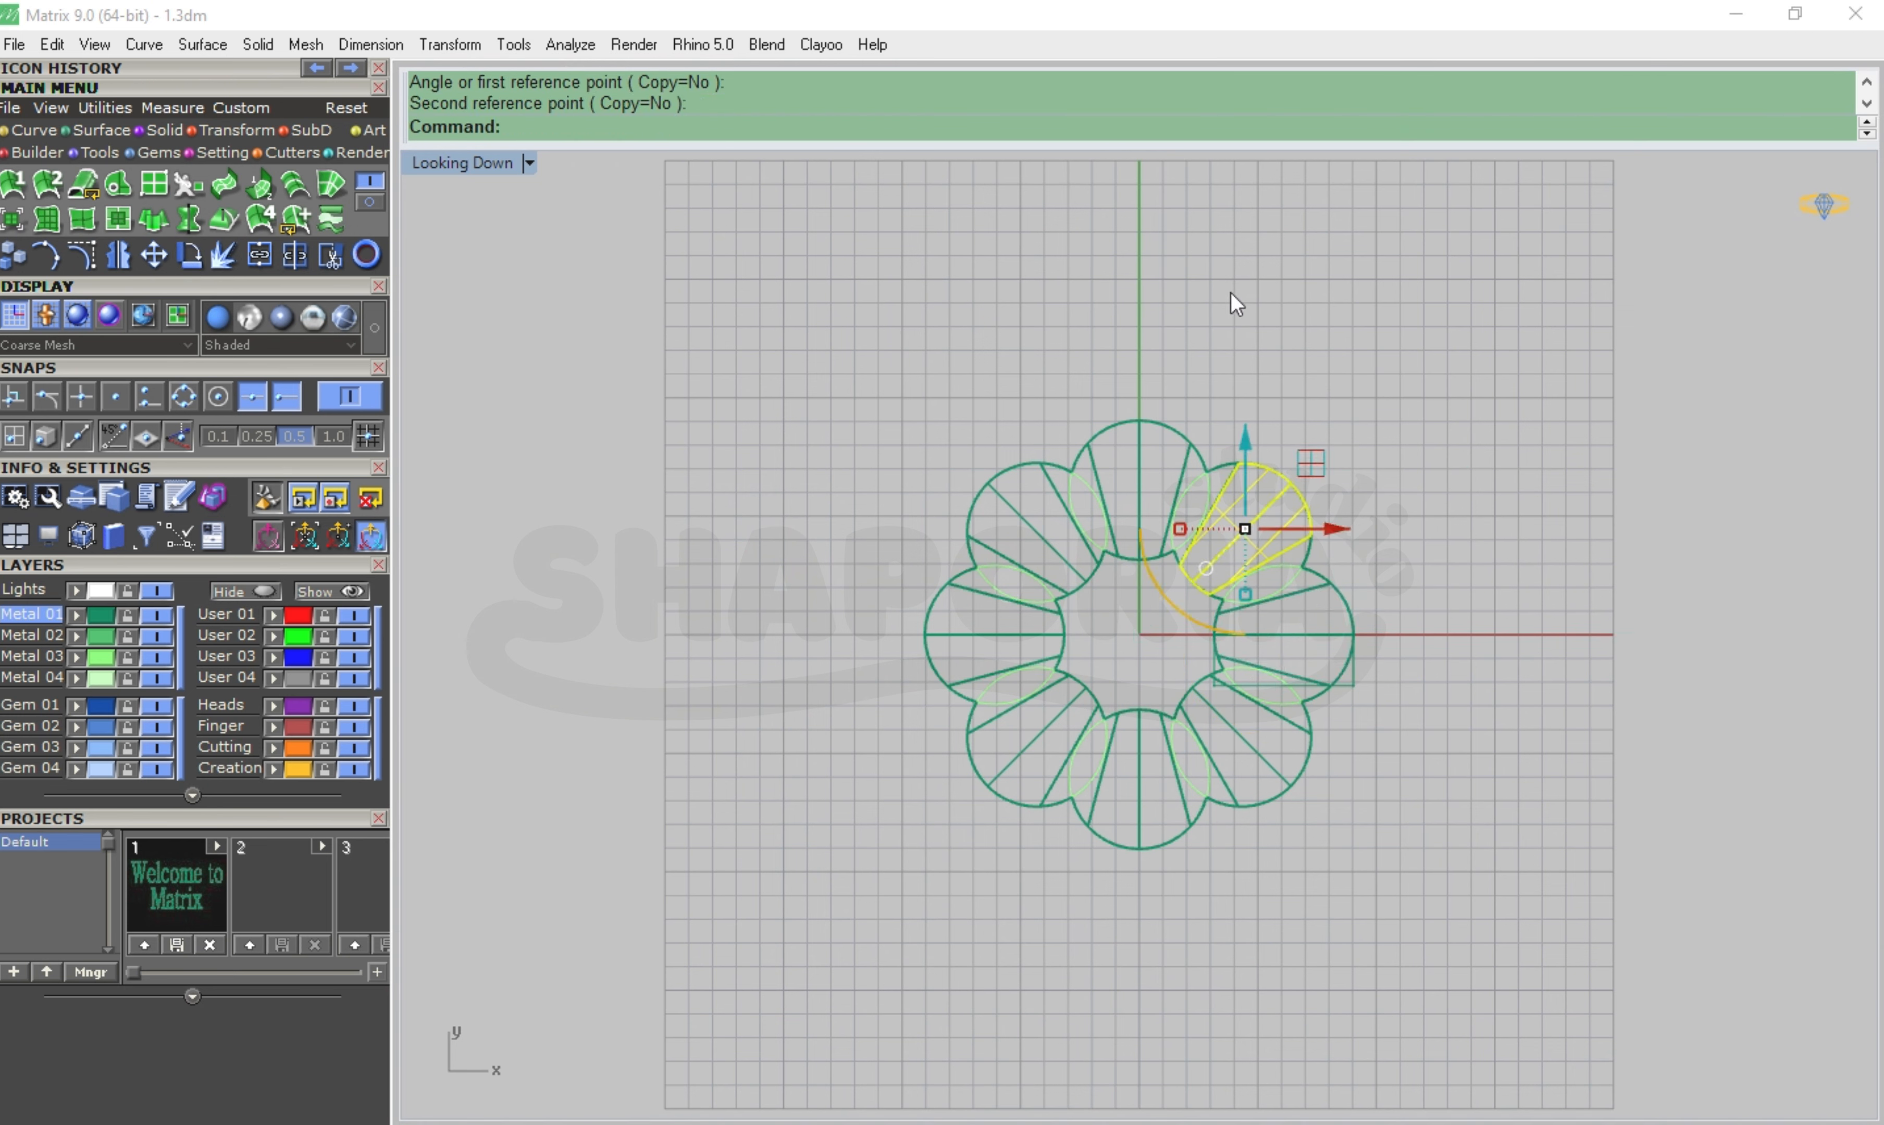
pyautogui.hotkey('ctrl', 'z')
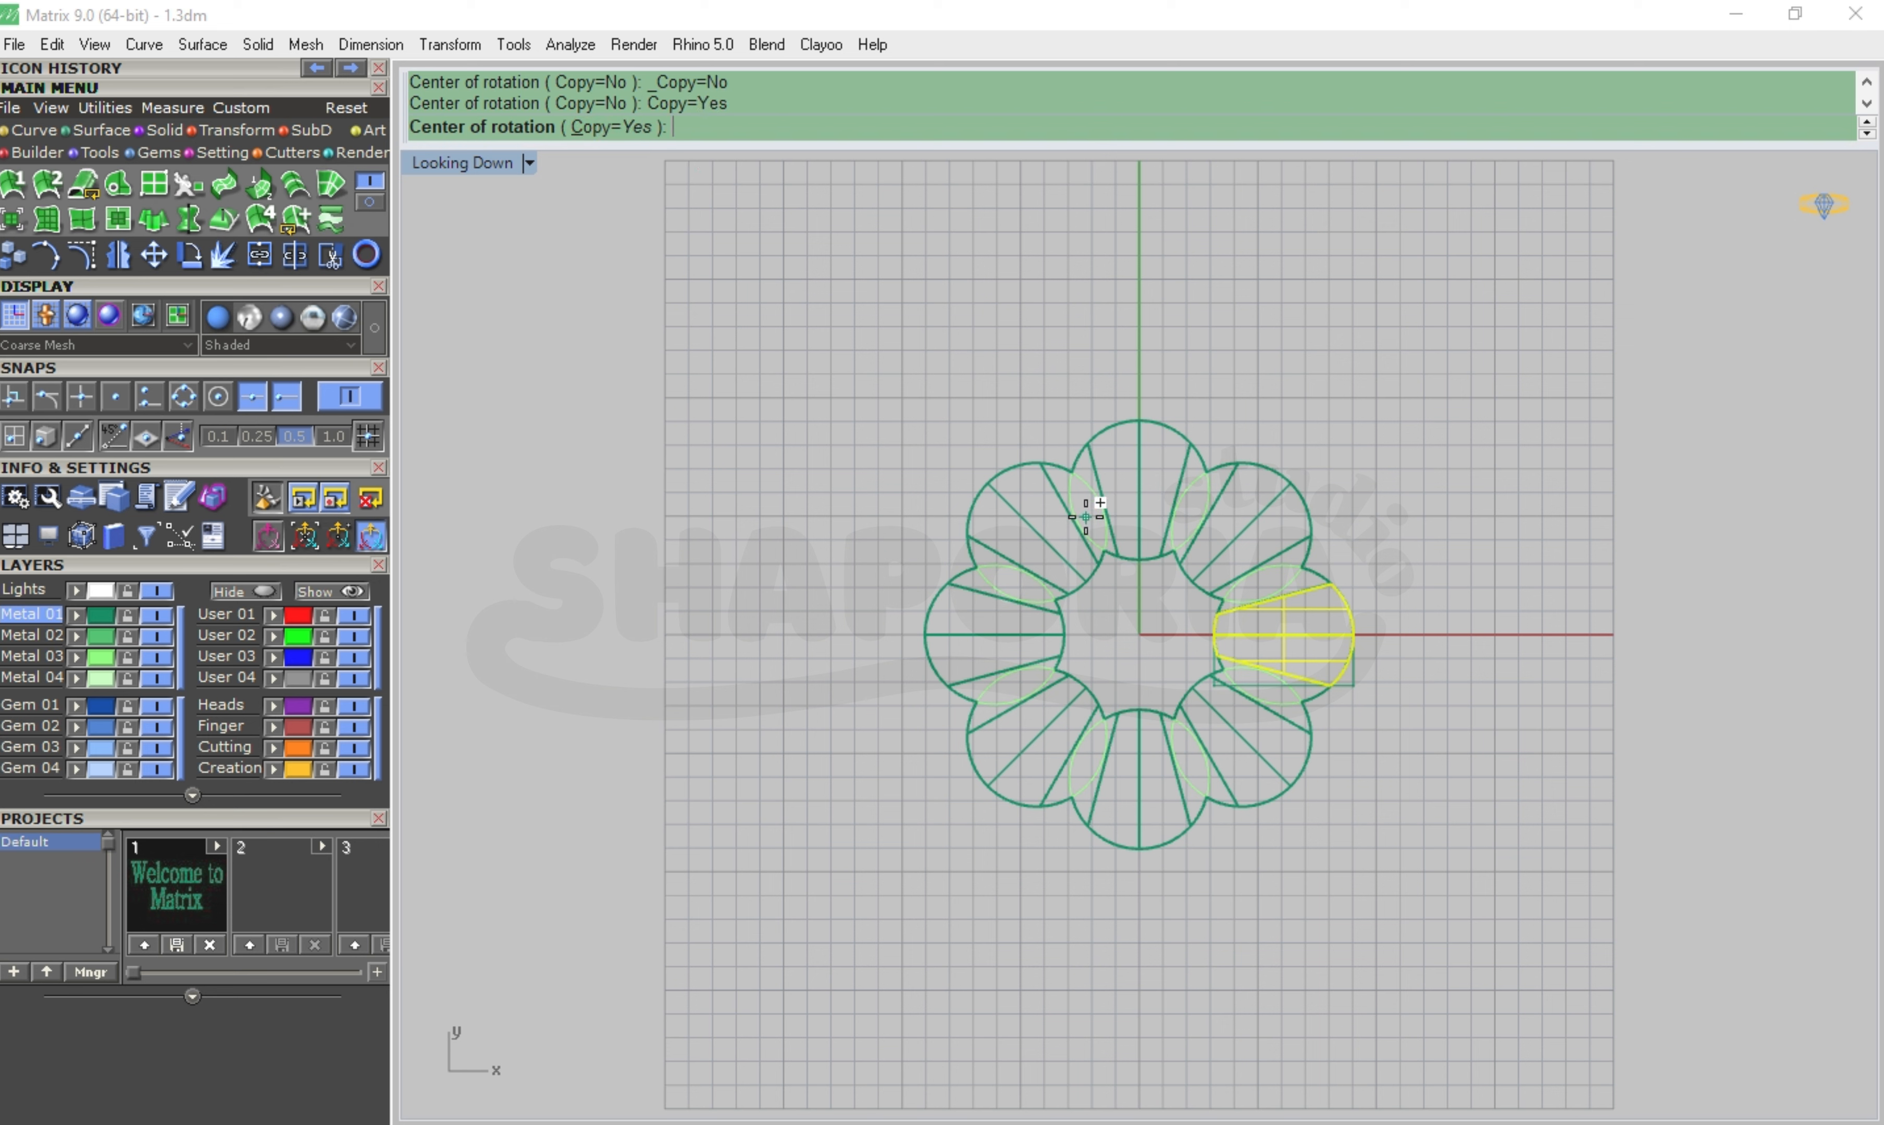
# Rotate copies of both arched halves about the origin with Copy=Yes, placing one pair at every remaining 45-degree petal position
pyautogui.write('0')
pyautogui.press('Return')
pyautogui.click(1582, 633)
pyautogui.click(1445, 332)
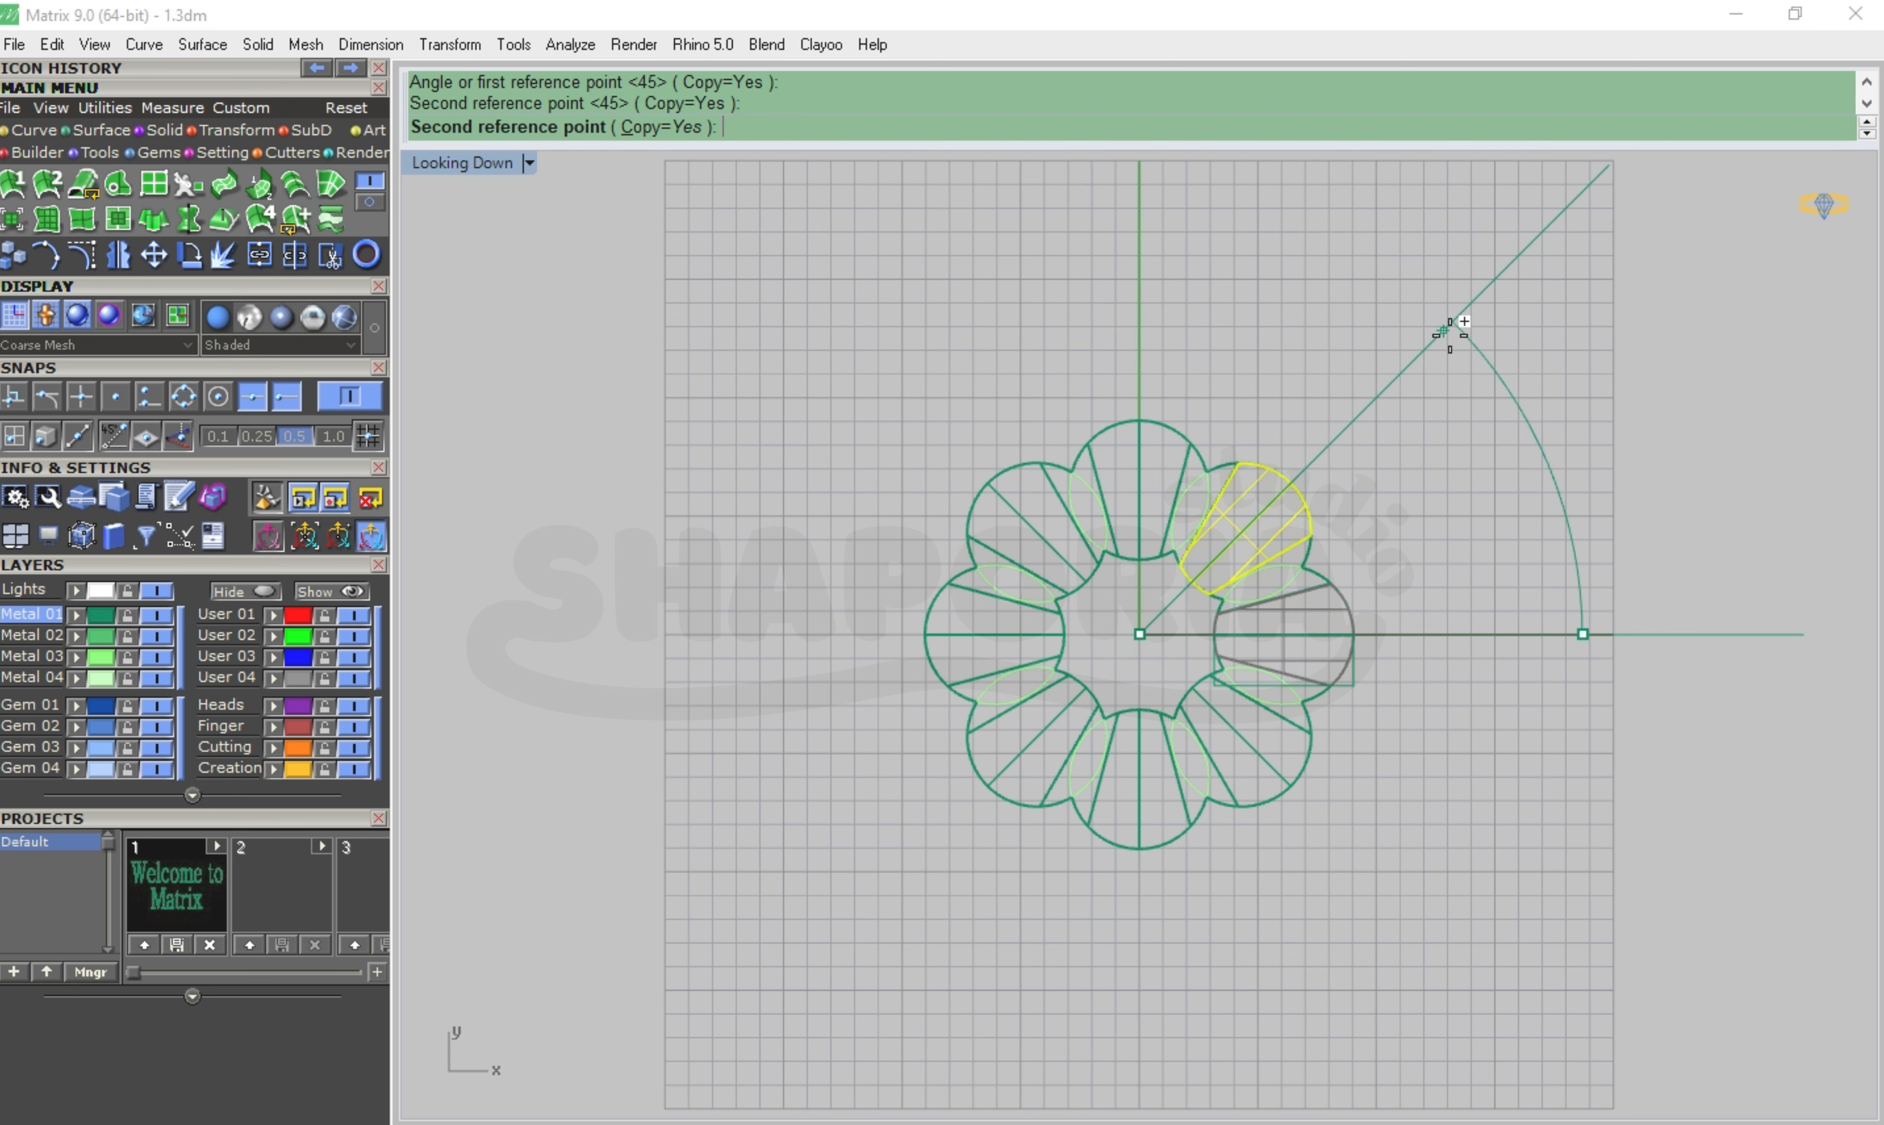
pyautogui.click(1143, 245)
pyautogui.click(818, 397)
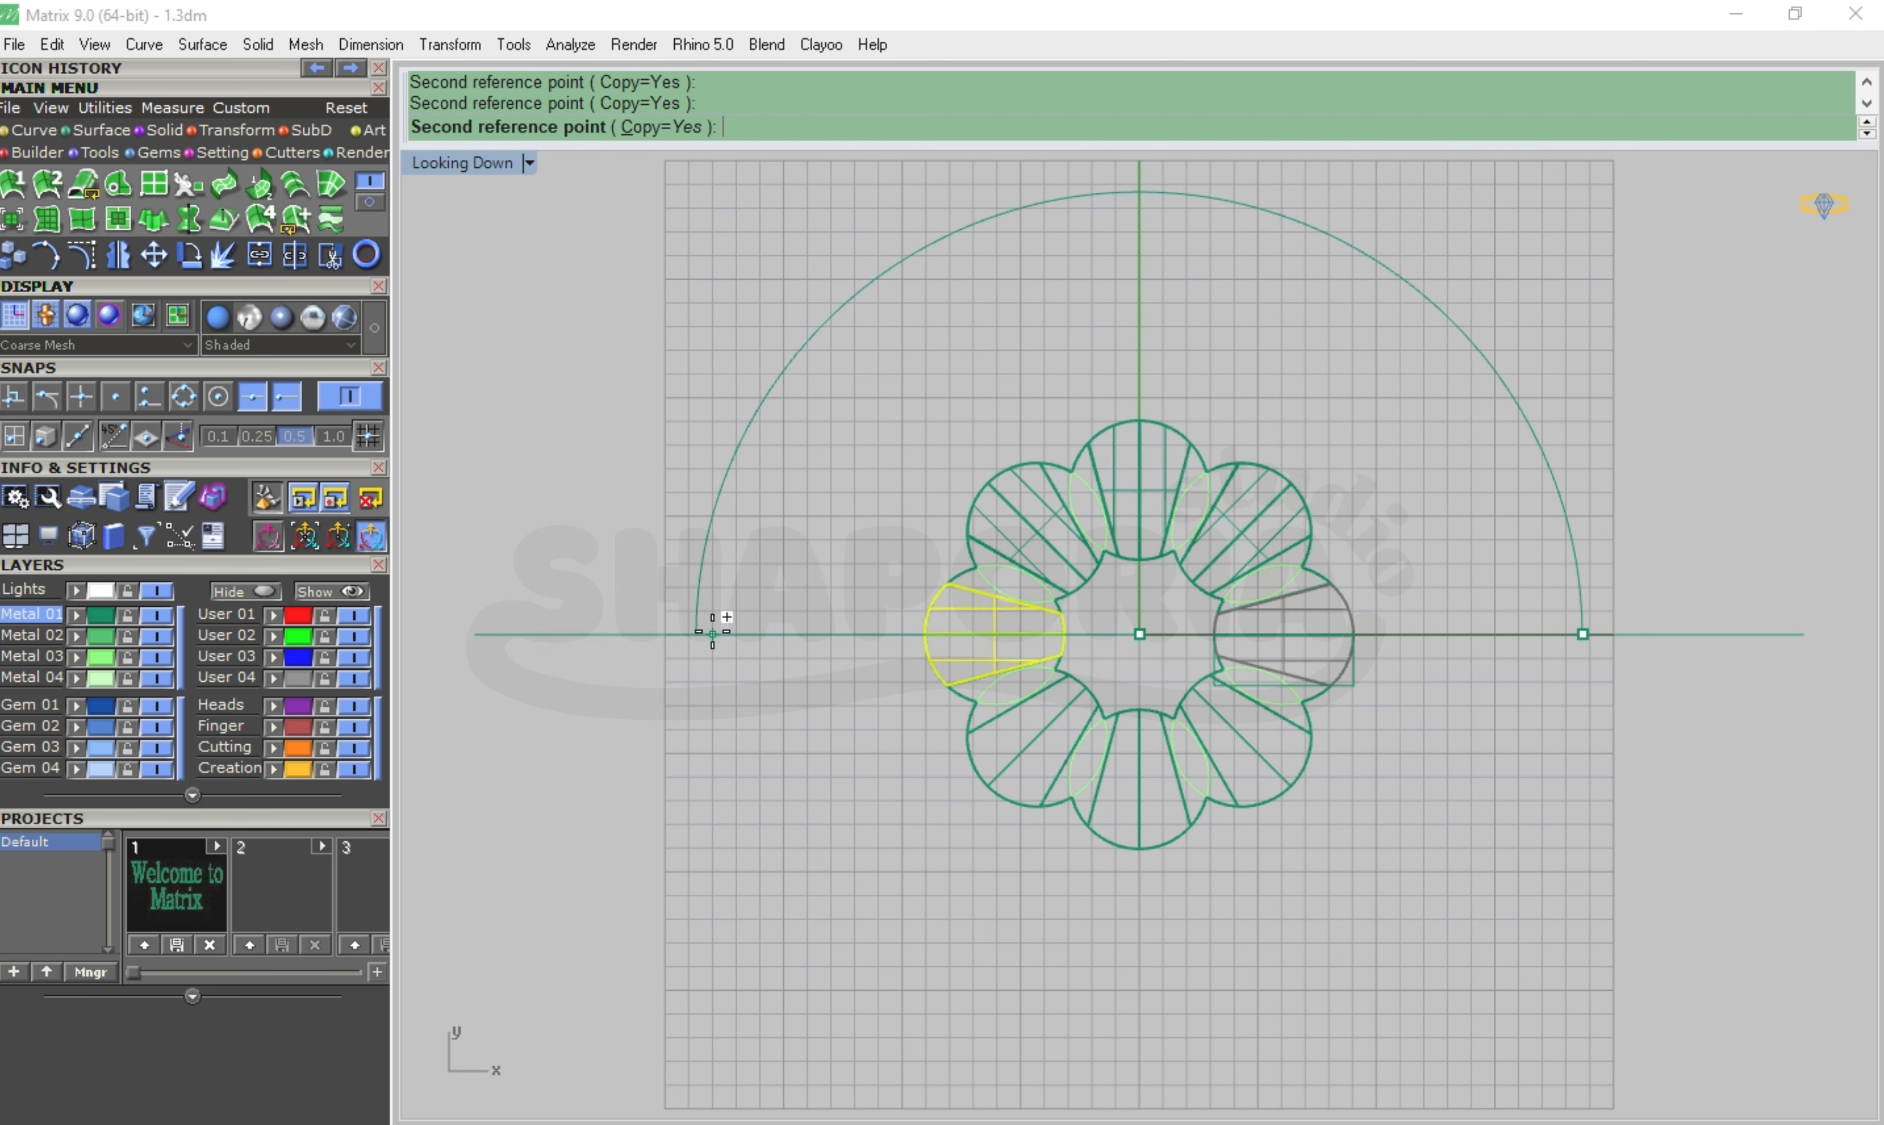
pyautogui.click(718, 632)
pyautogui.click(861, 867)
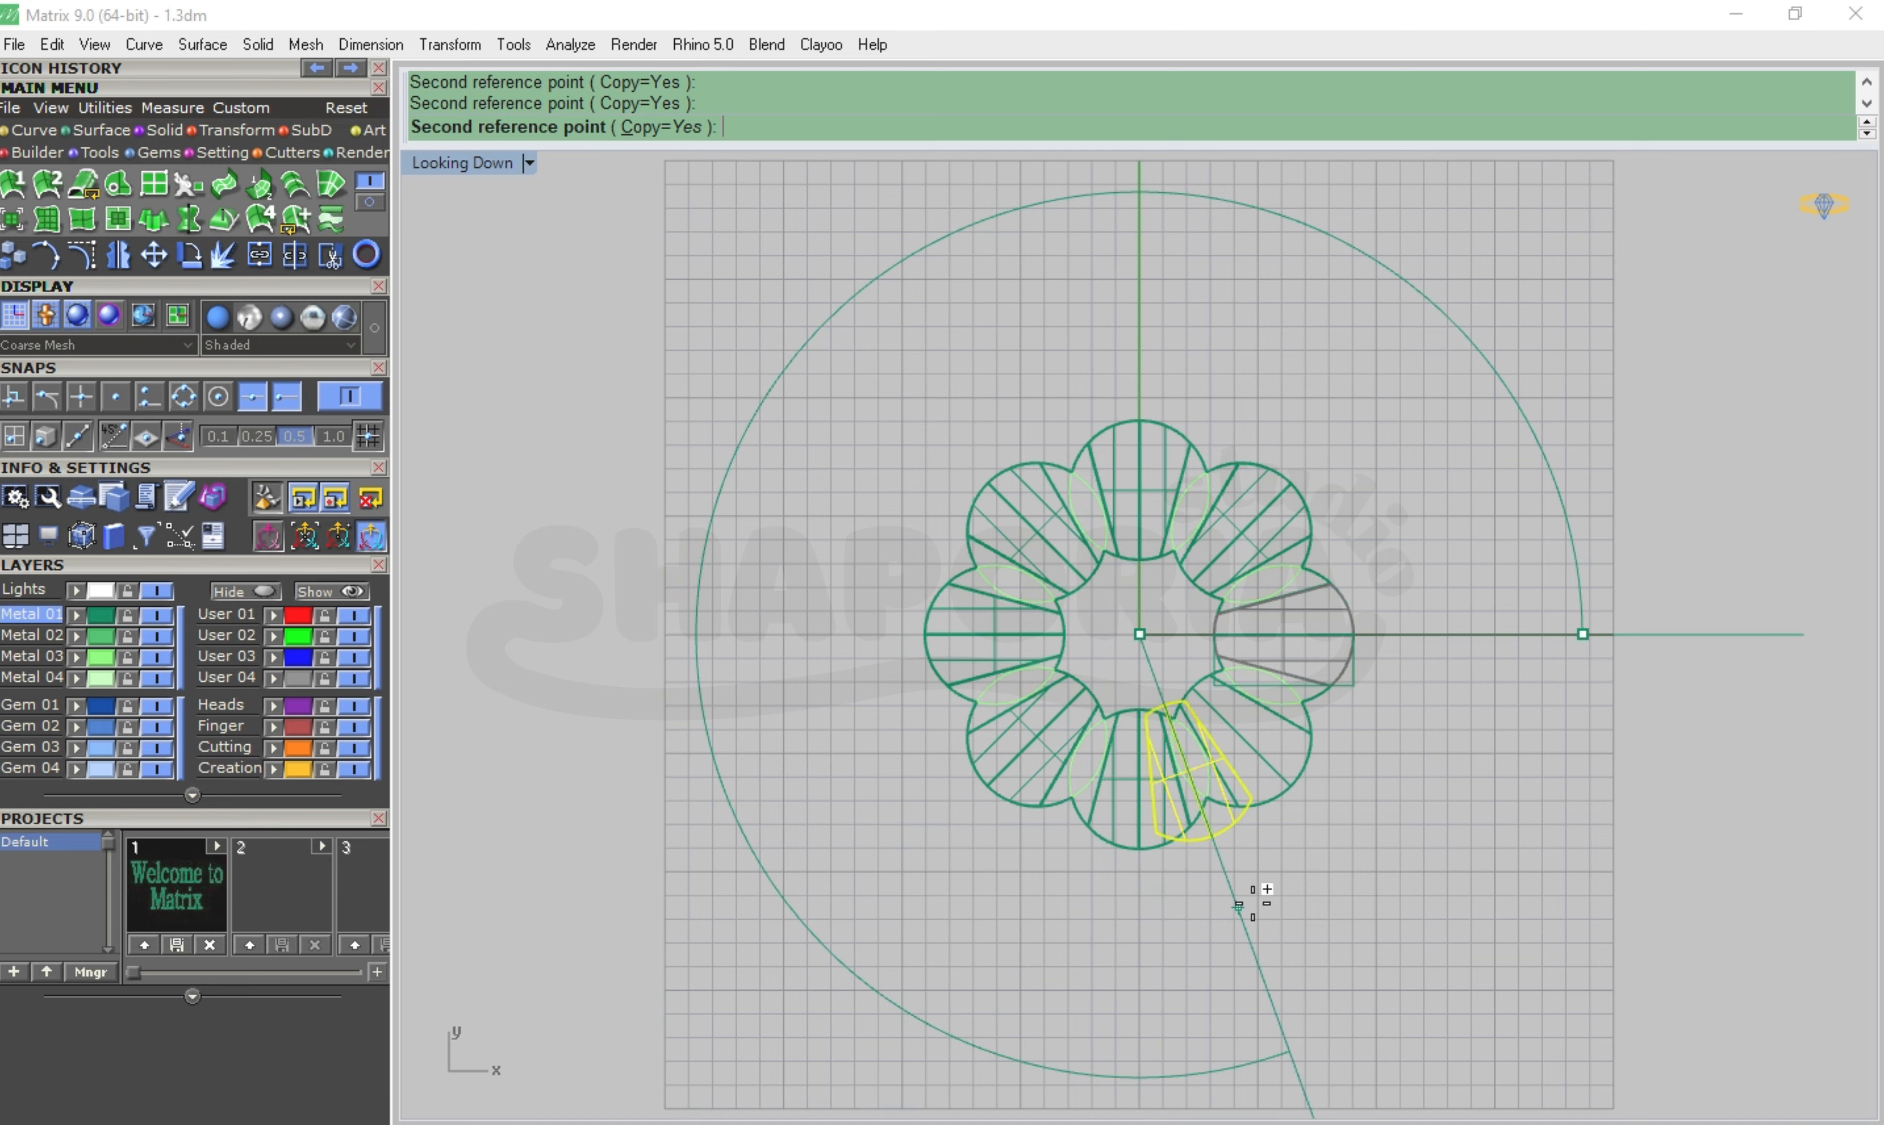
pyautogui.keyDown('shift'); pyautogui.click(1338, 864); pyautogui.keyUp('shift')
pyautogui.rightClick(1422, 892)
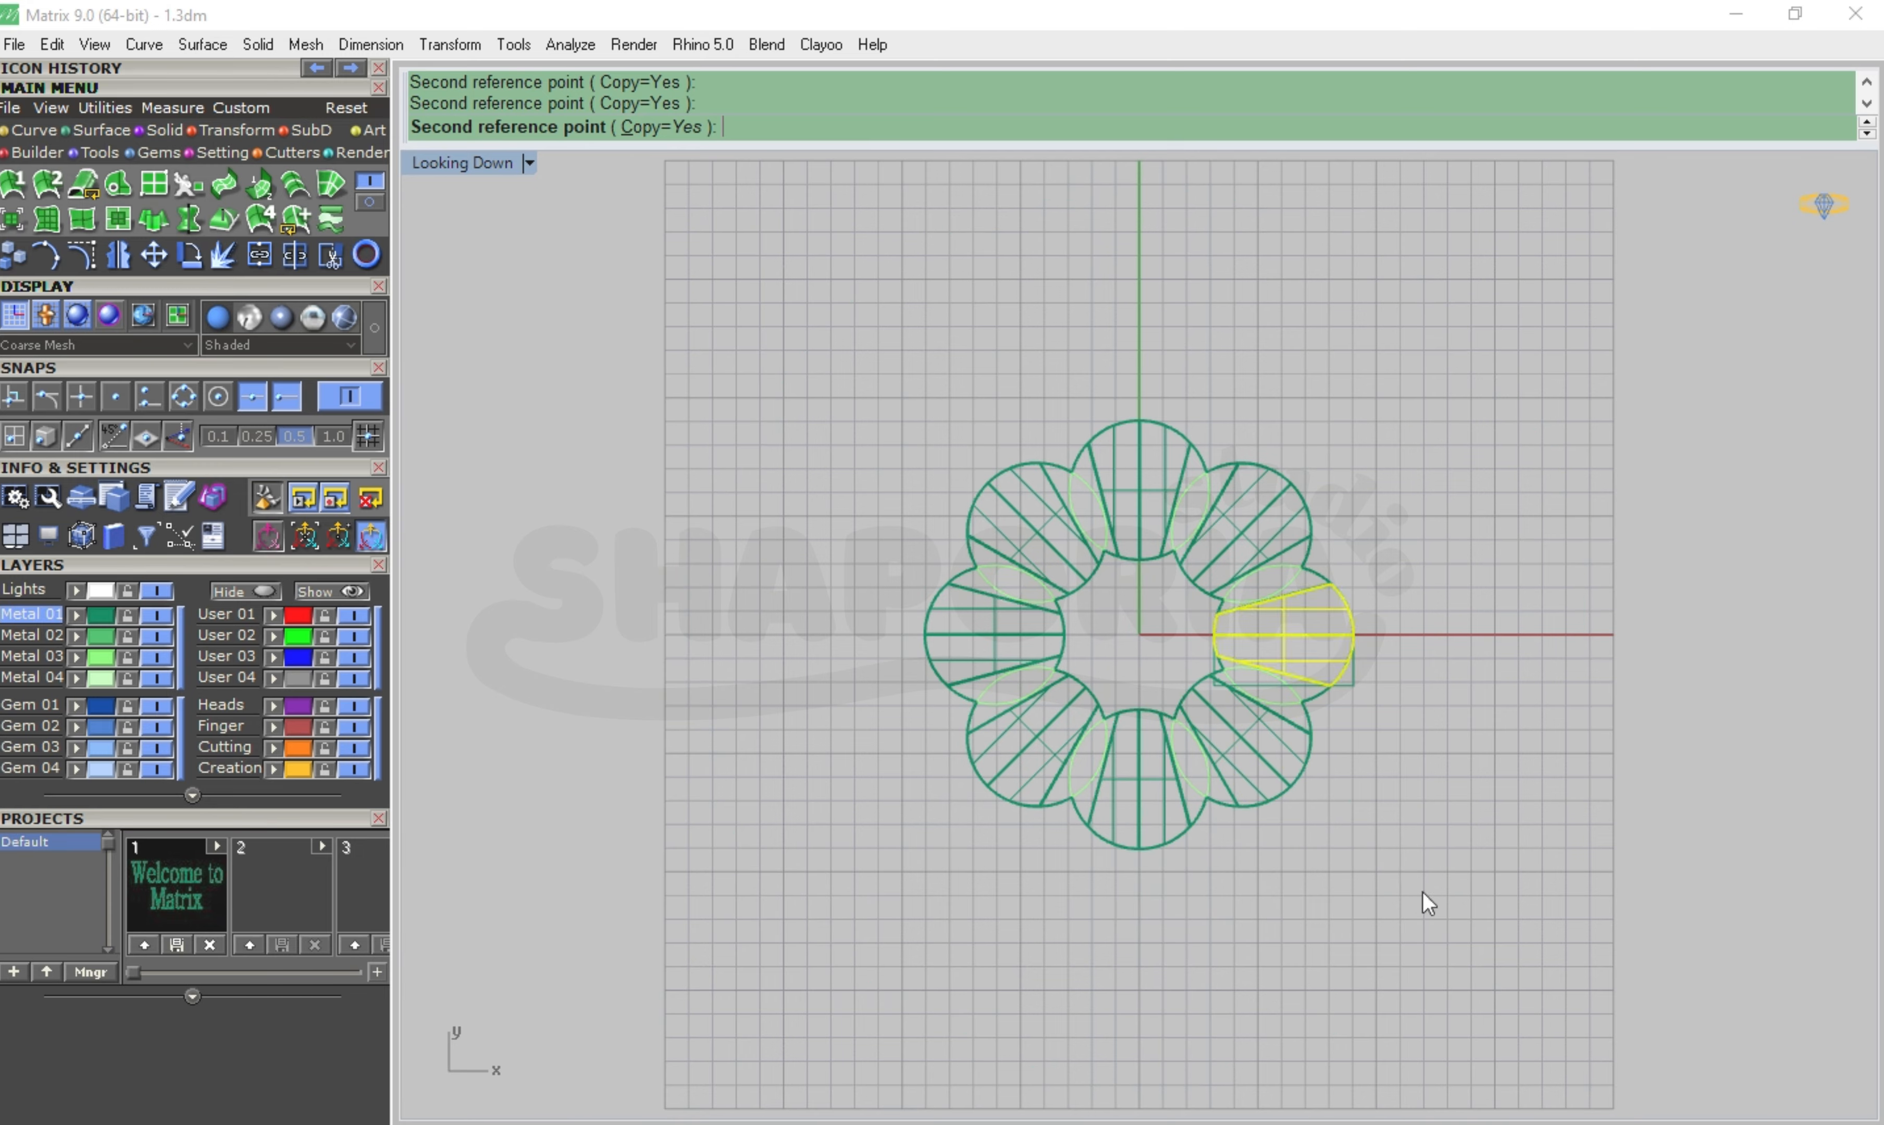
# Try stretching one arched half with the gumball, and undo both the stretch and the rotated copies
pyautogui.doubleClick(452, 163)
pyautogui.doubleClick(1194, 163)
pyautogui.moveTo(1216, 476); pyautogui.dragTo(1177, 612, button='right')
pyautogui.scroll(-6, 1173, 644)
pyautogui.scroll(7, 986, 380)
pyautogui.moveTo(987, 380); pyautogui.dragTo(1139, 624, button='right')
pyautogui.scroll(-6, 1186, 530)
pyautogui.click(1211, 838)
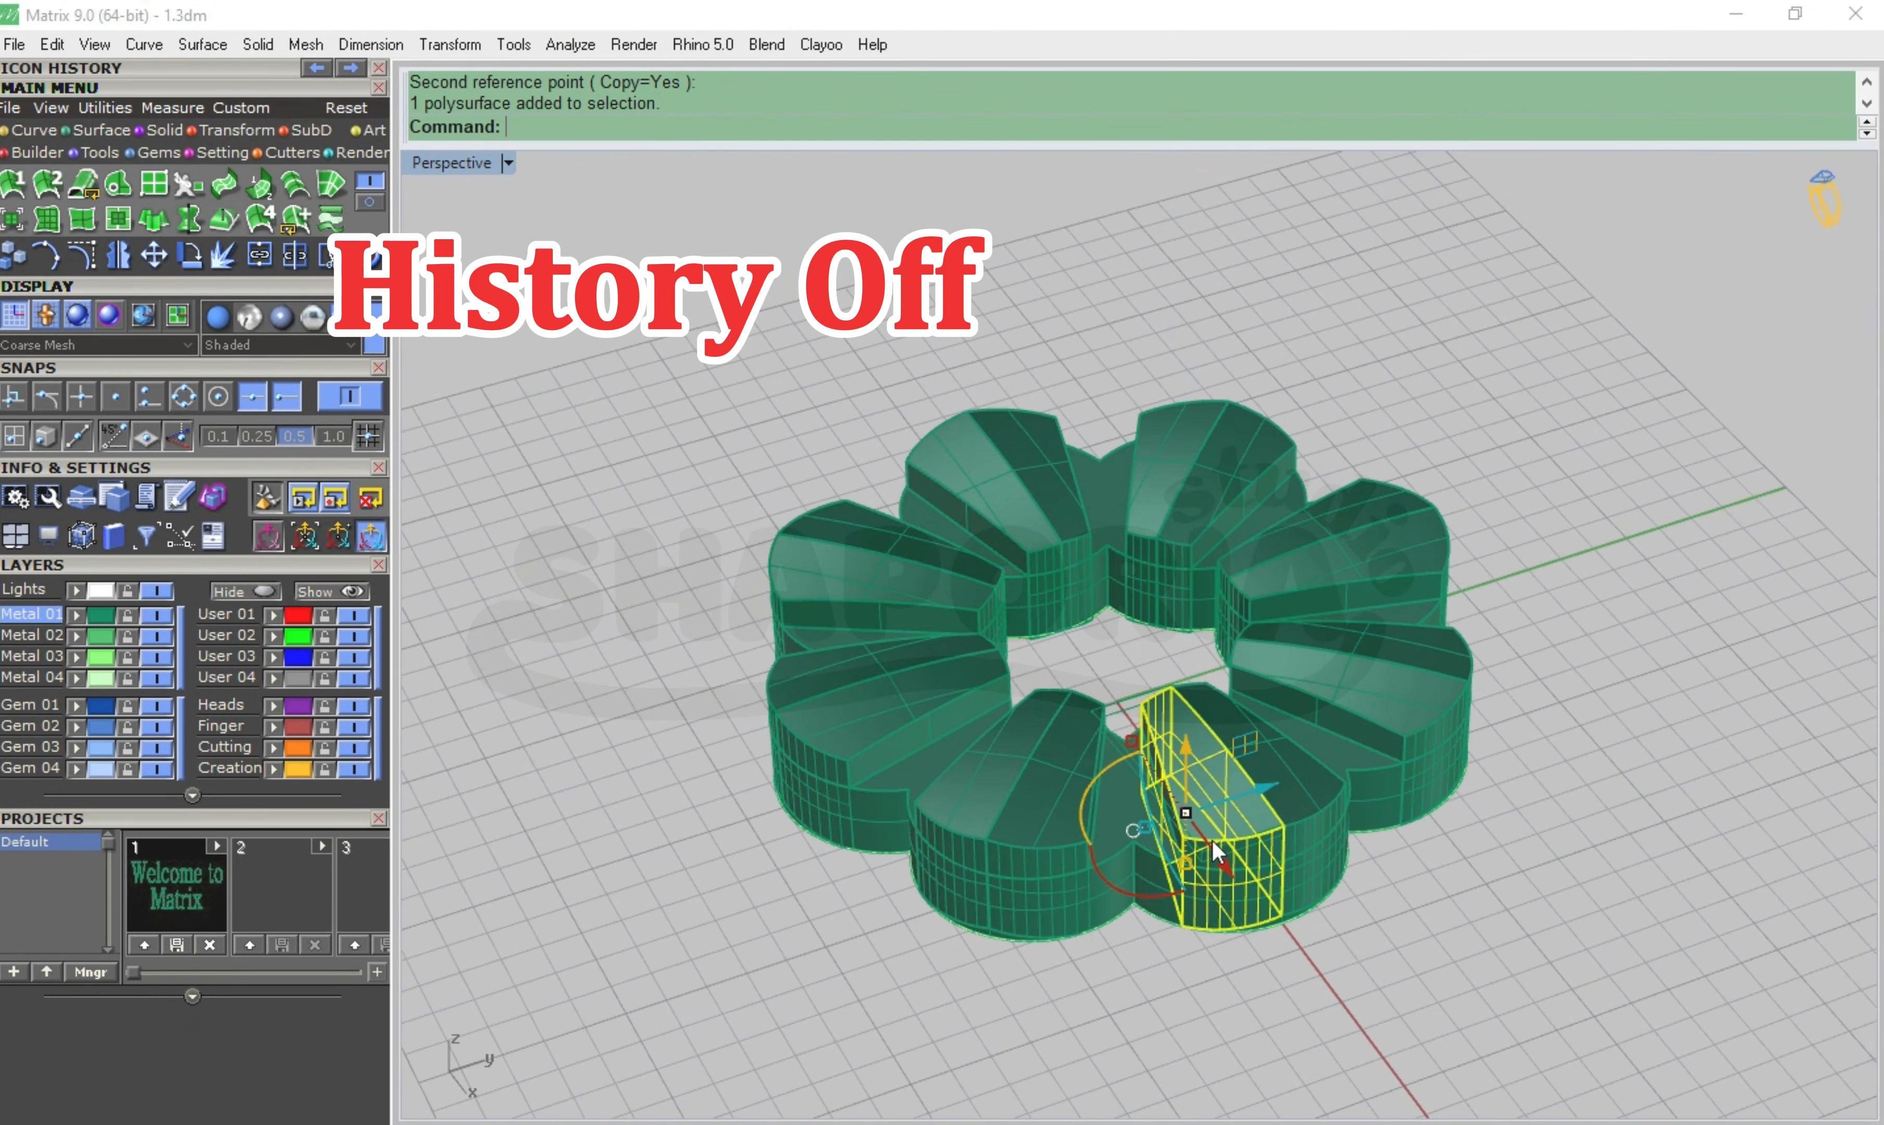
pyautogui.moveTo(1211, 838); pyautogui.dragTo(1101, 659)
pyautogui.click(1666, 687)
pyautogui.moveTo(1666, 687); pyautogui.dragTo(1724, 673, button='right')
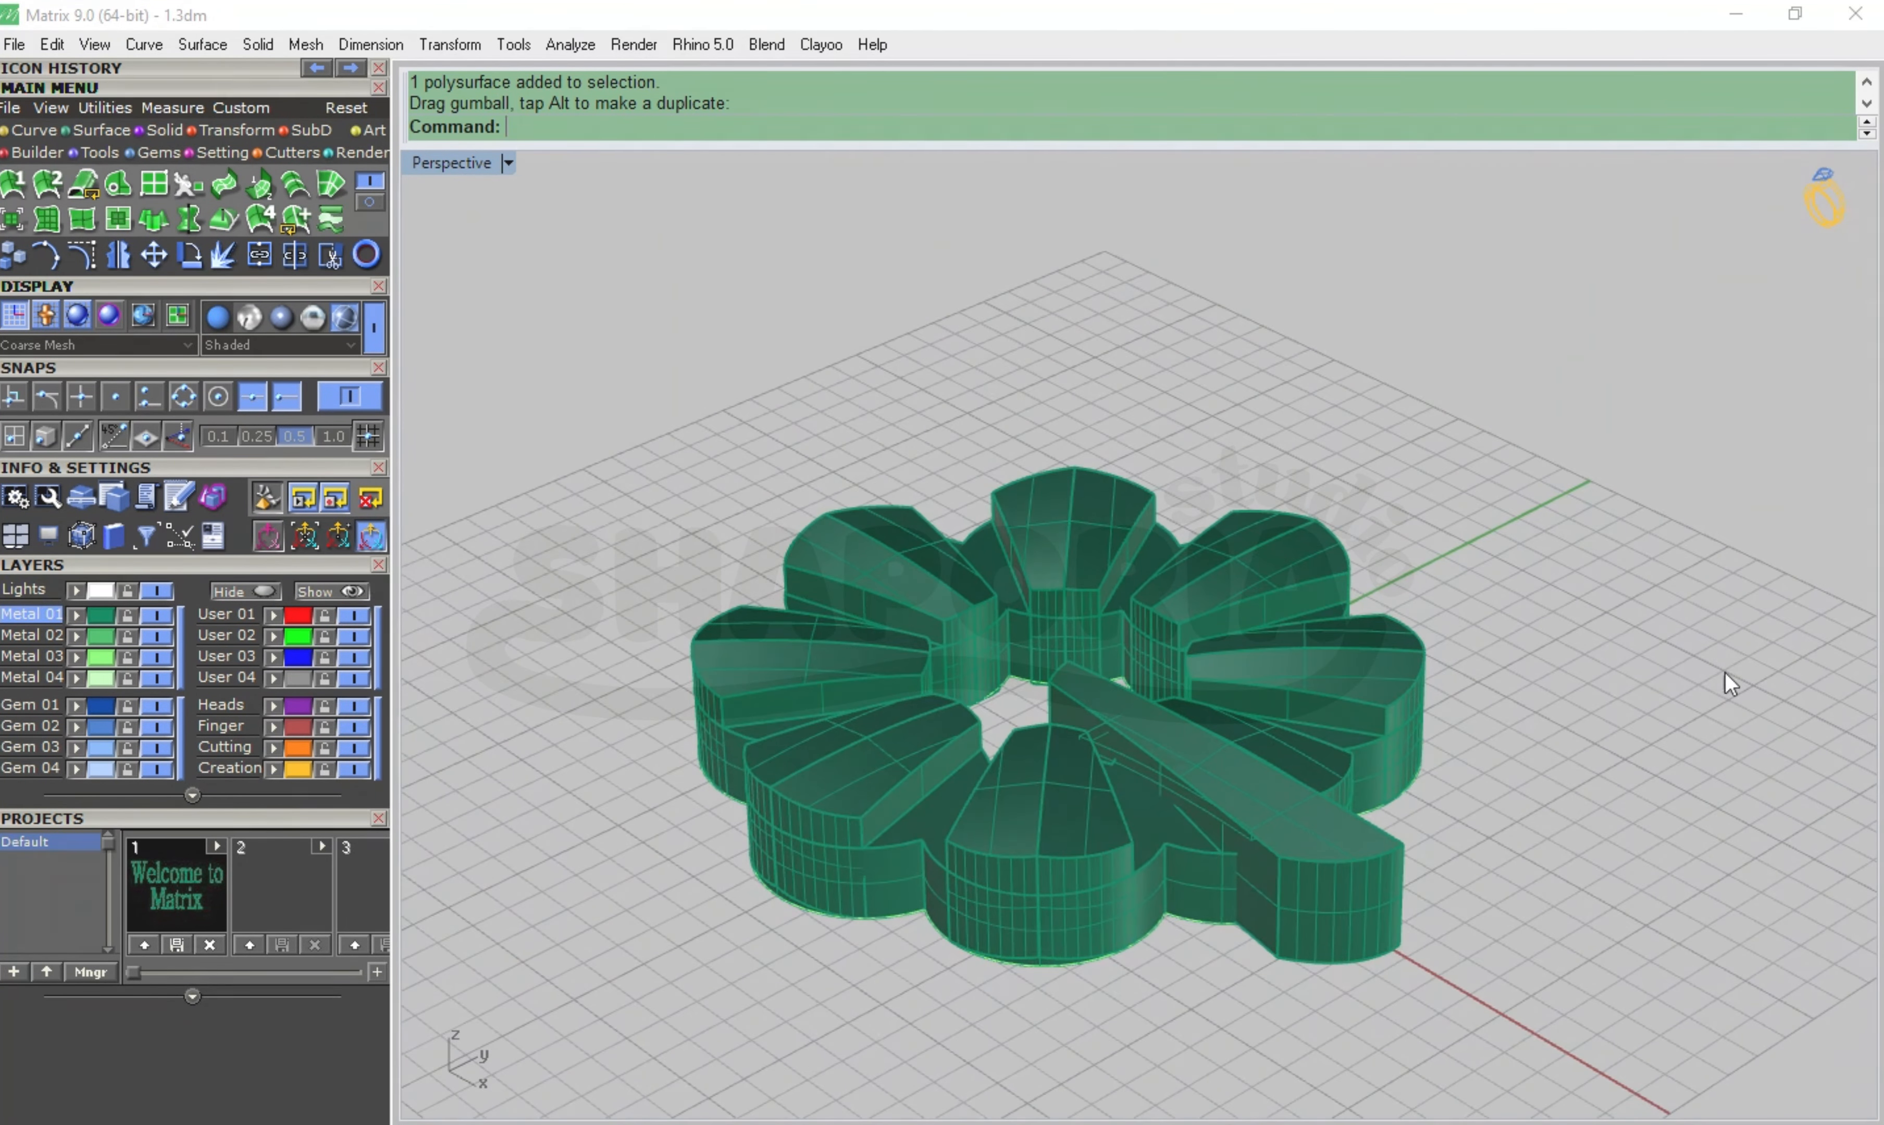
pyautogui.hotkey('ctrl', 'z')
pyautogui.hotkey('ctrl', 'z')
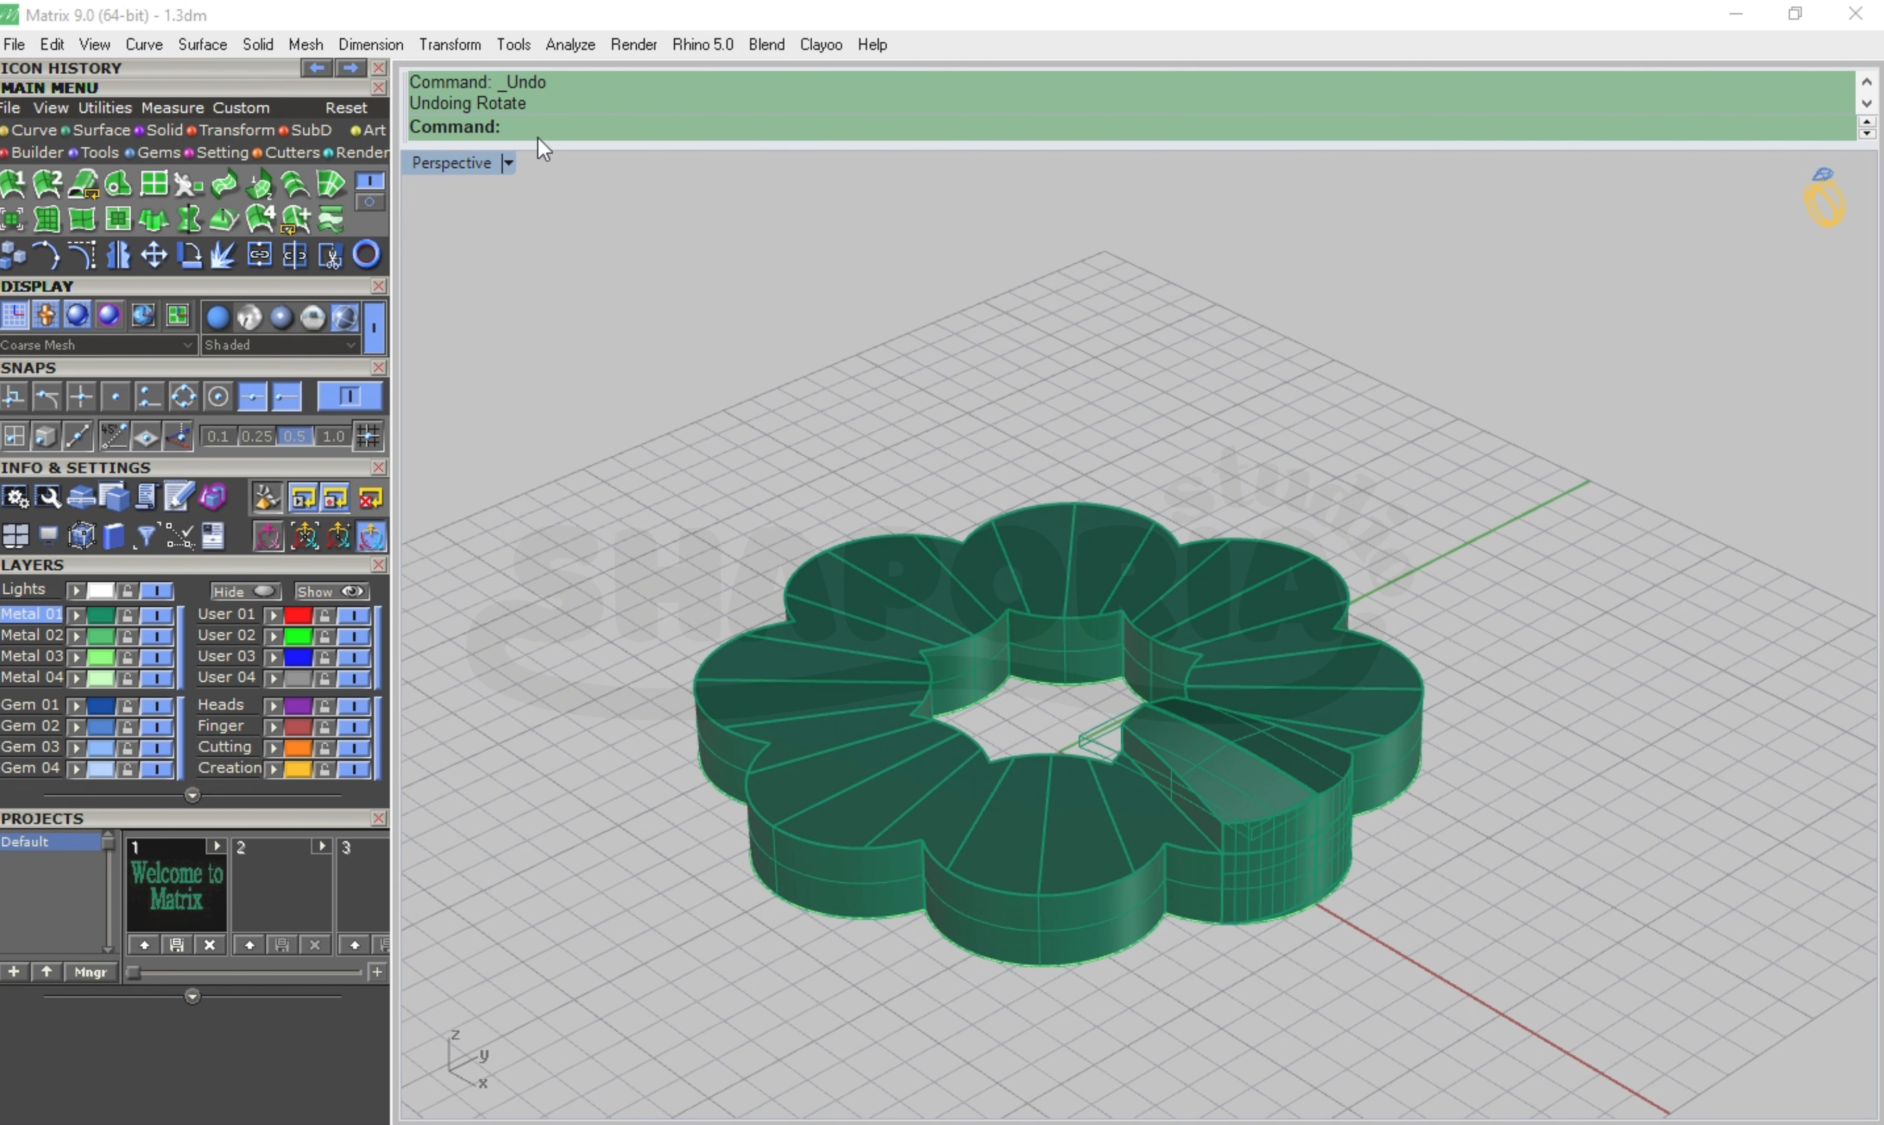
# Delete the leftover cage control around the arched segment
pyautogui.press('Escape')
pyautogui.click(1077, 731)
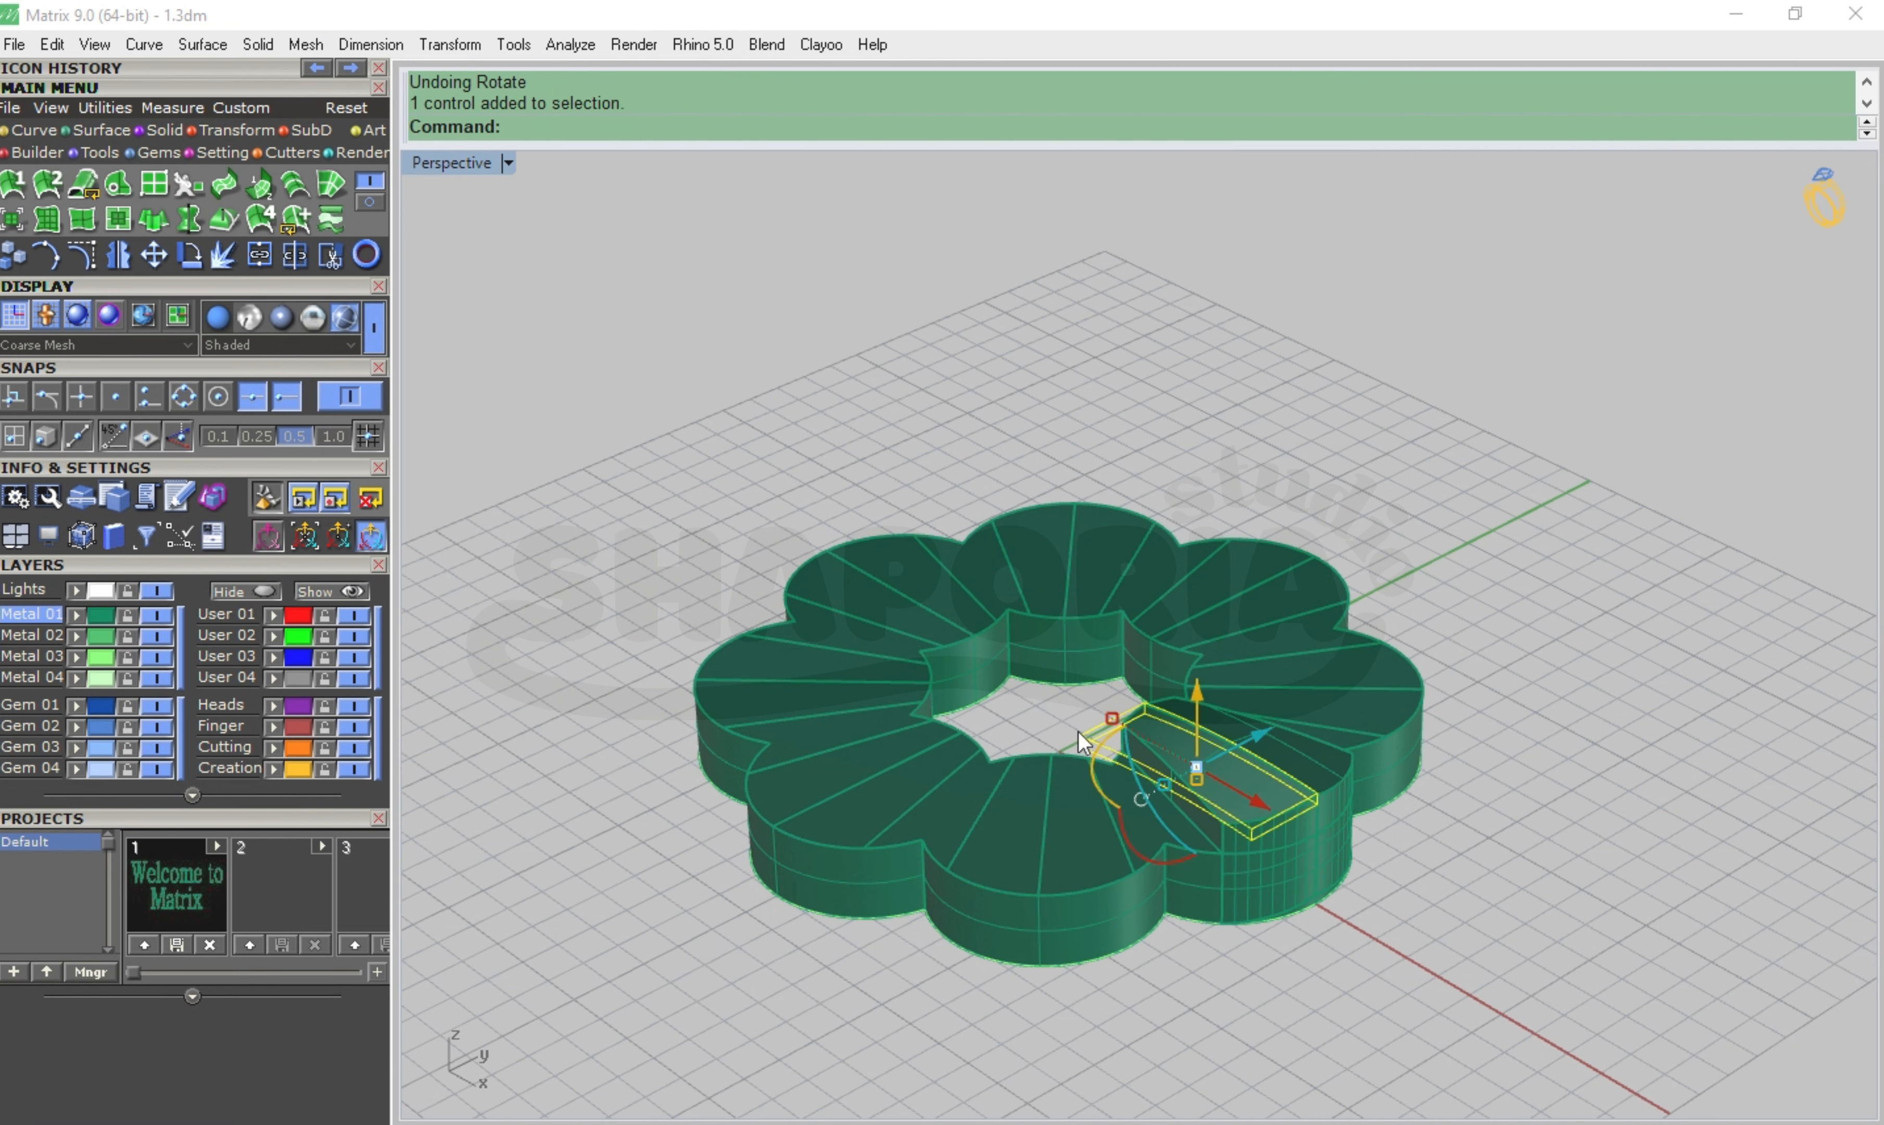
pyautogui.press('Delete')
# Enable History and polar array the two arched halves about the origin with 8 items over 360 degrees
pyautogui.click(1120, 758)
pyautogui.scroll(4, 1500, 518)
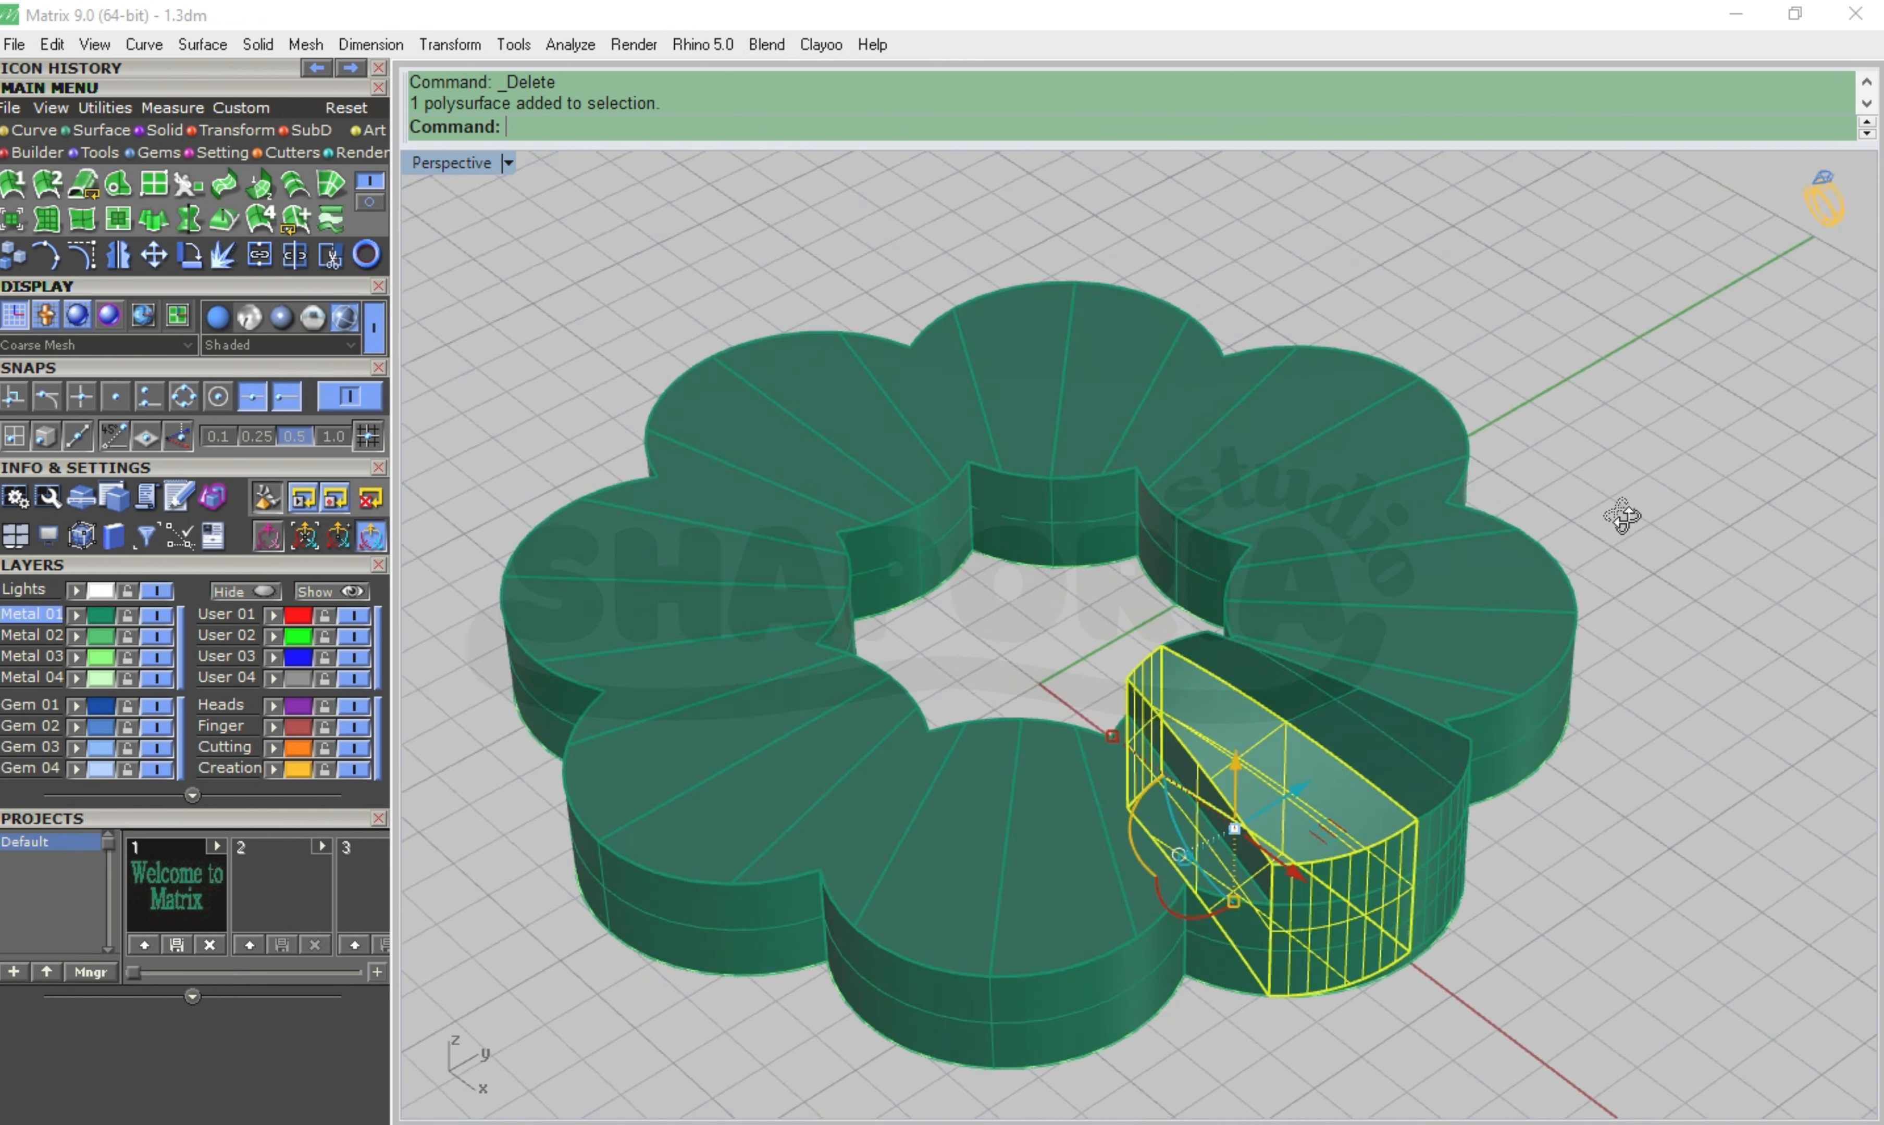
pyautogui.click(1039, 510)
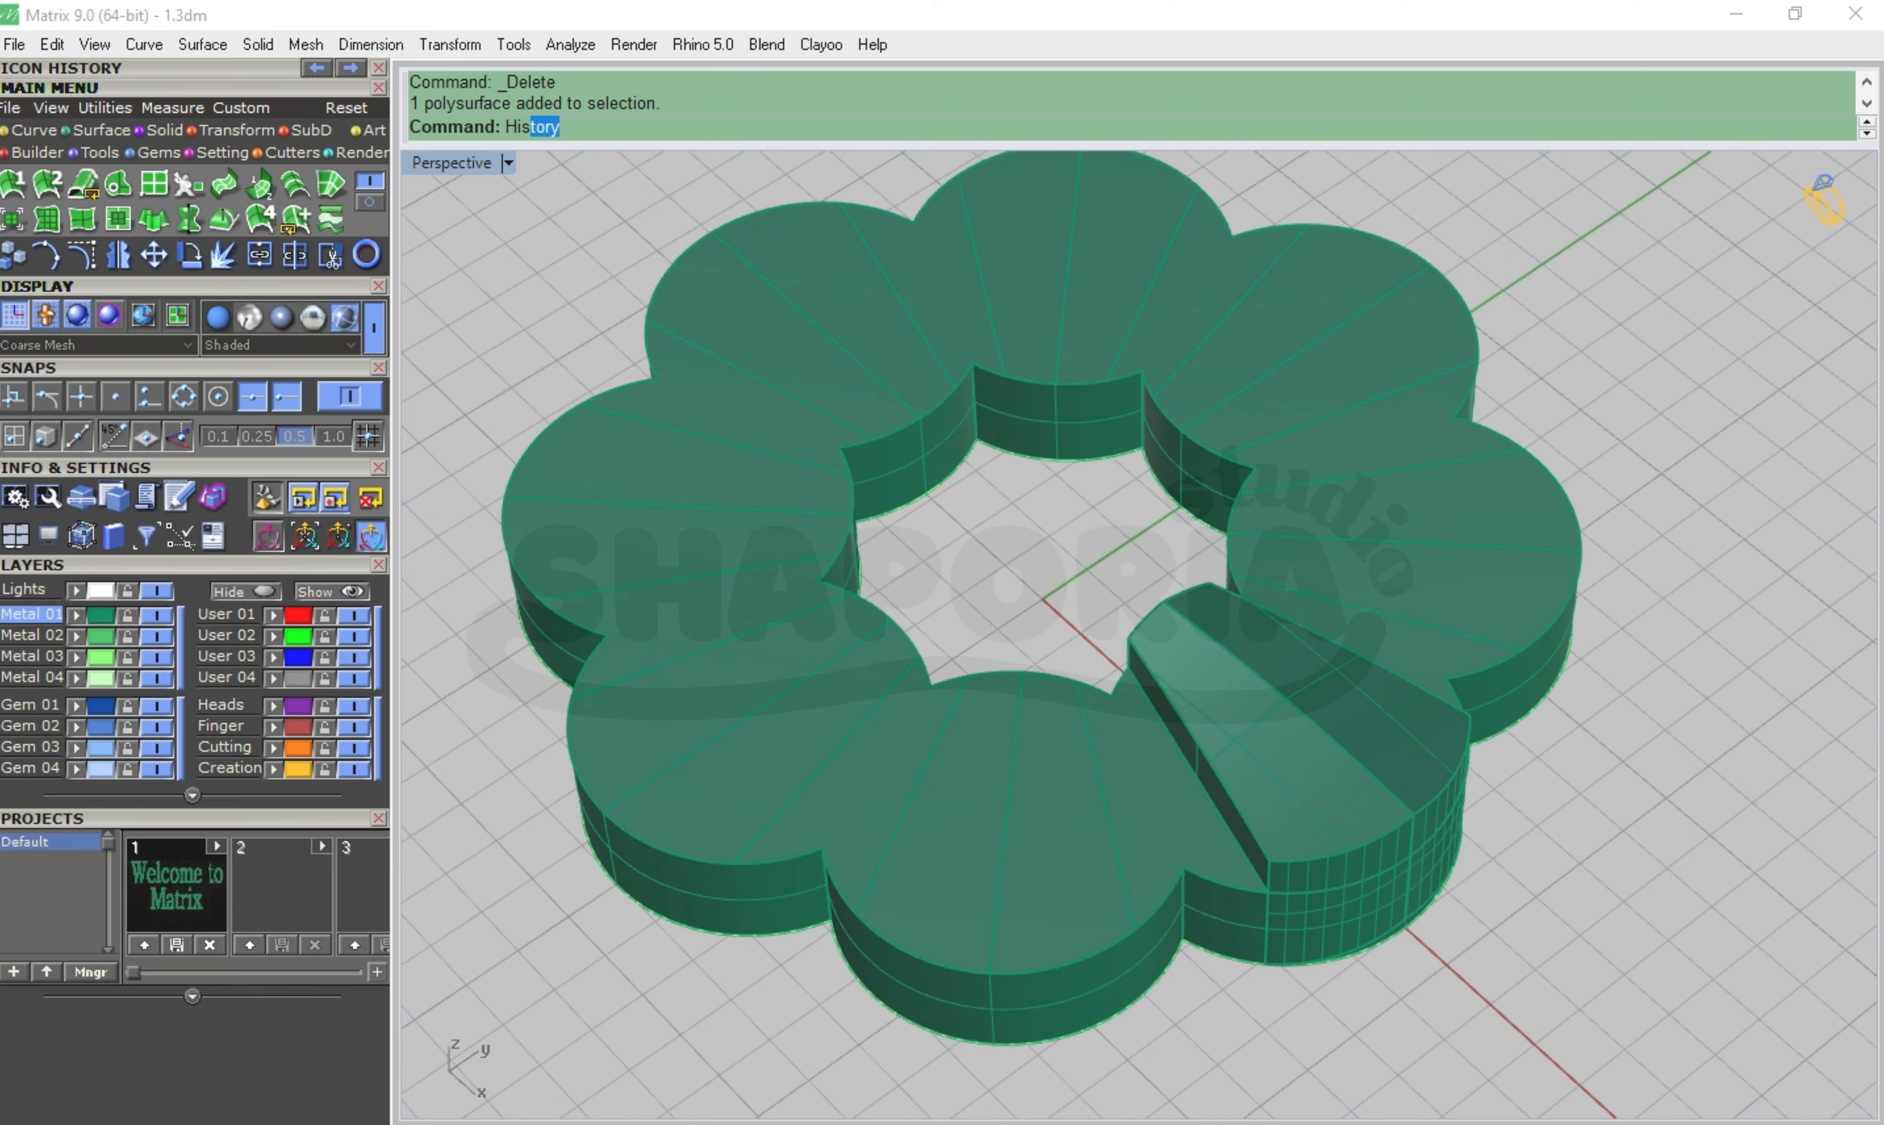
pyautogui.press('Return')
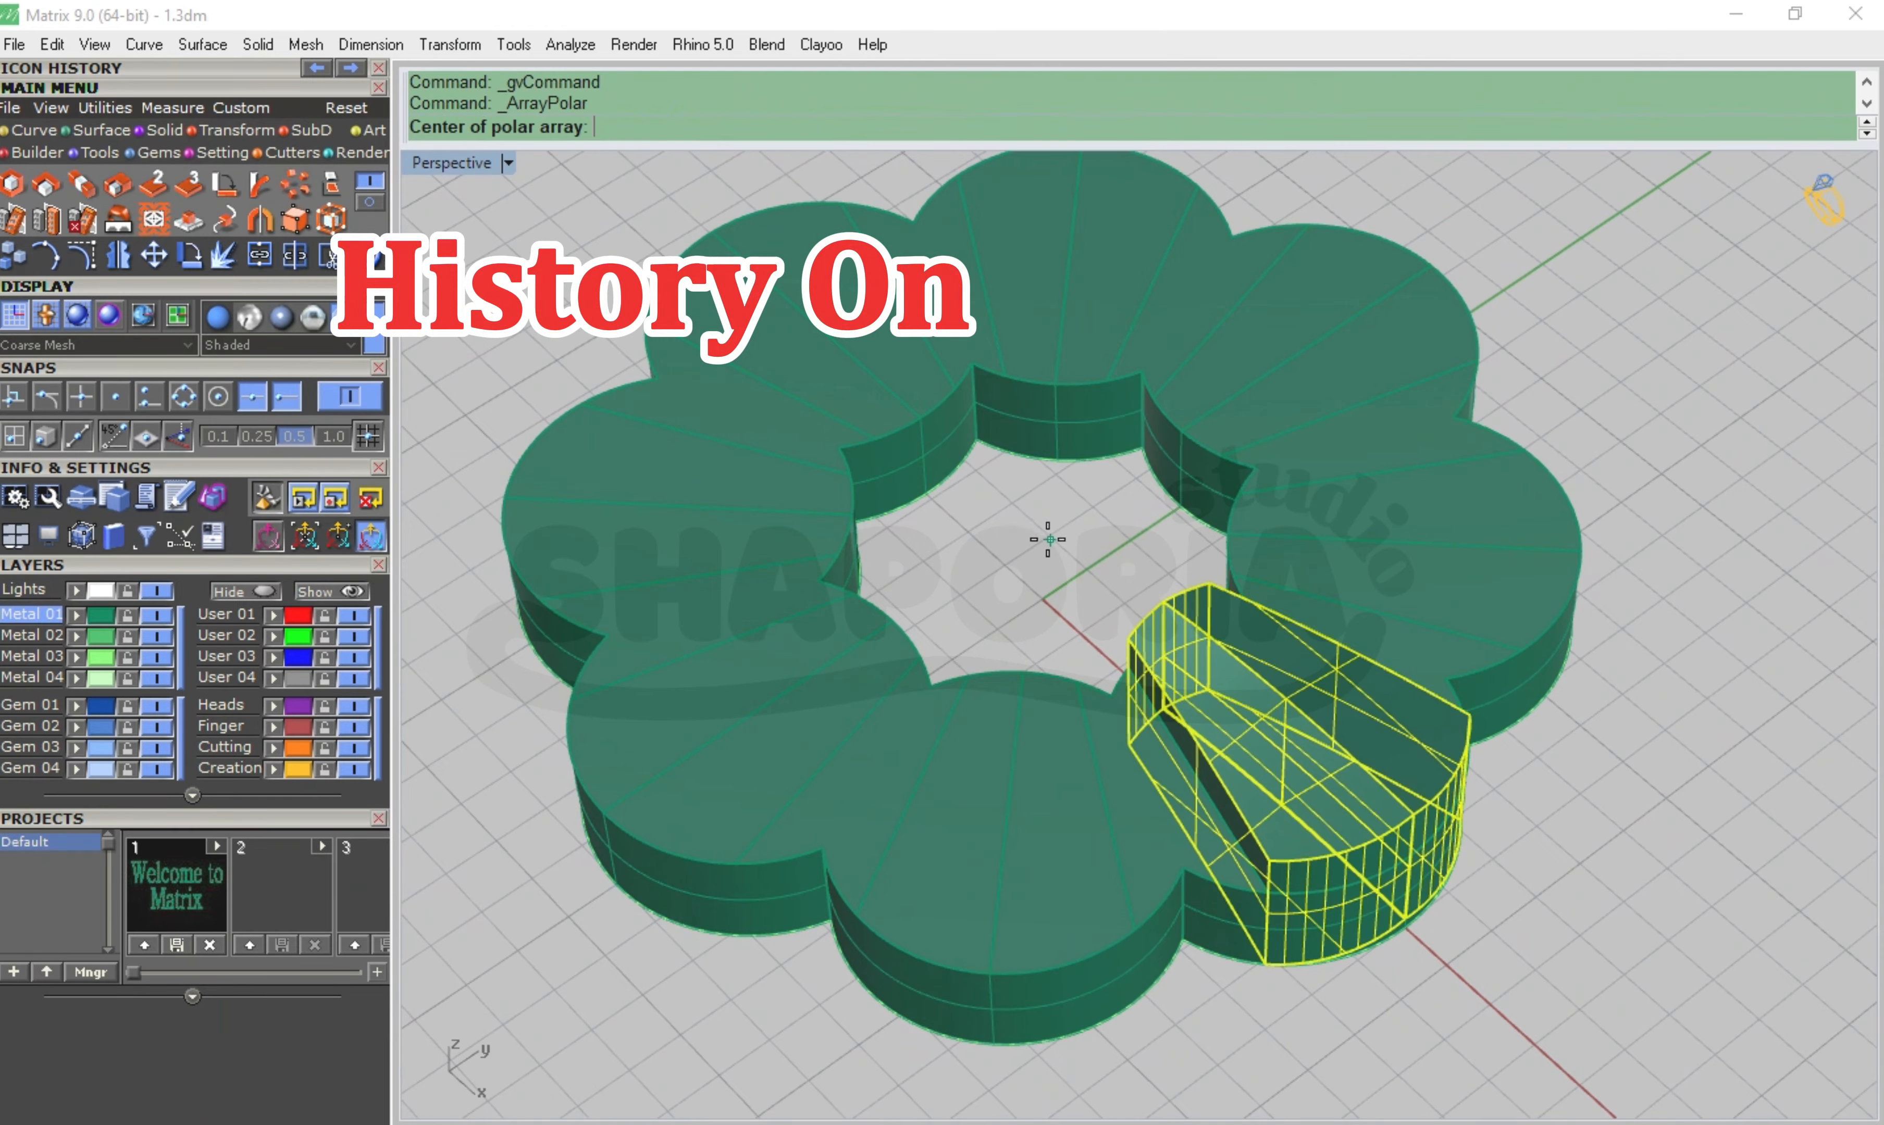
pyautogui.press('Return')
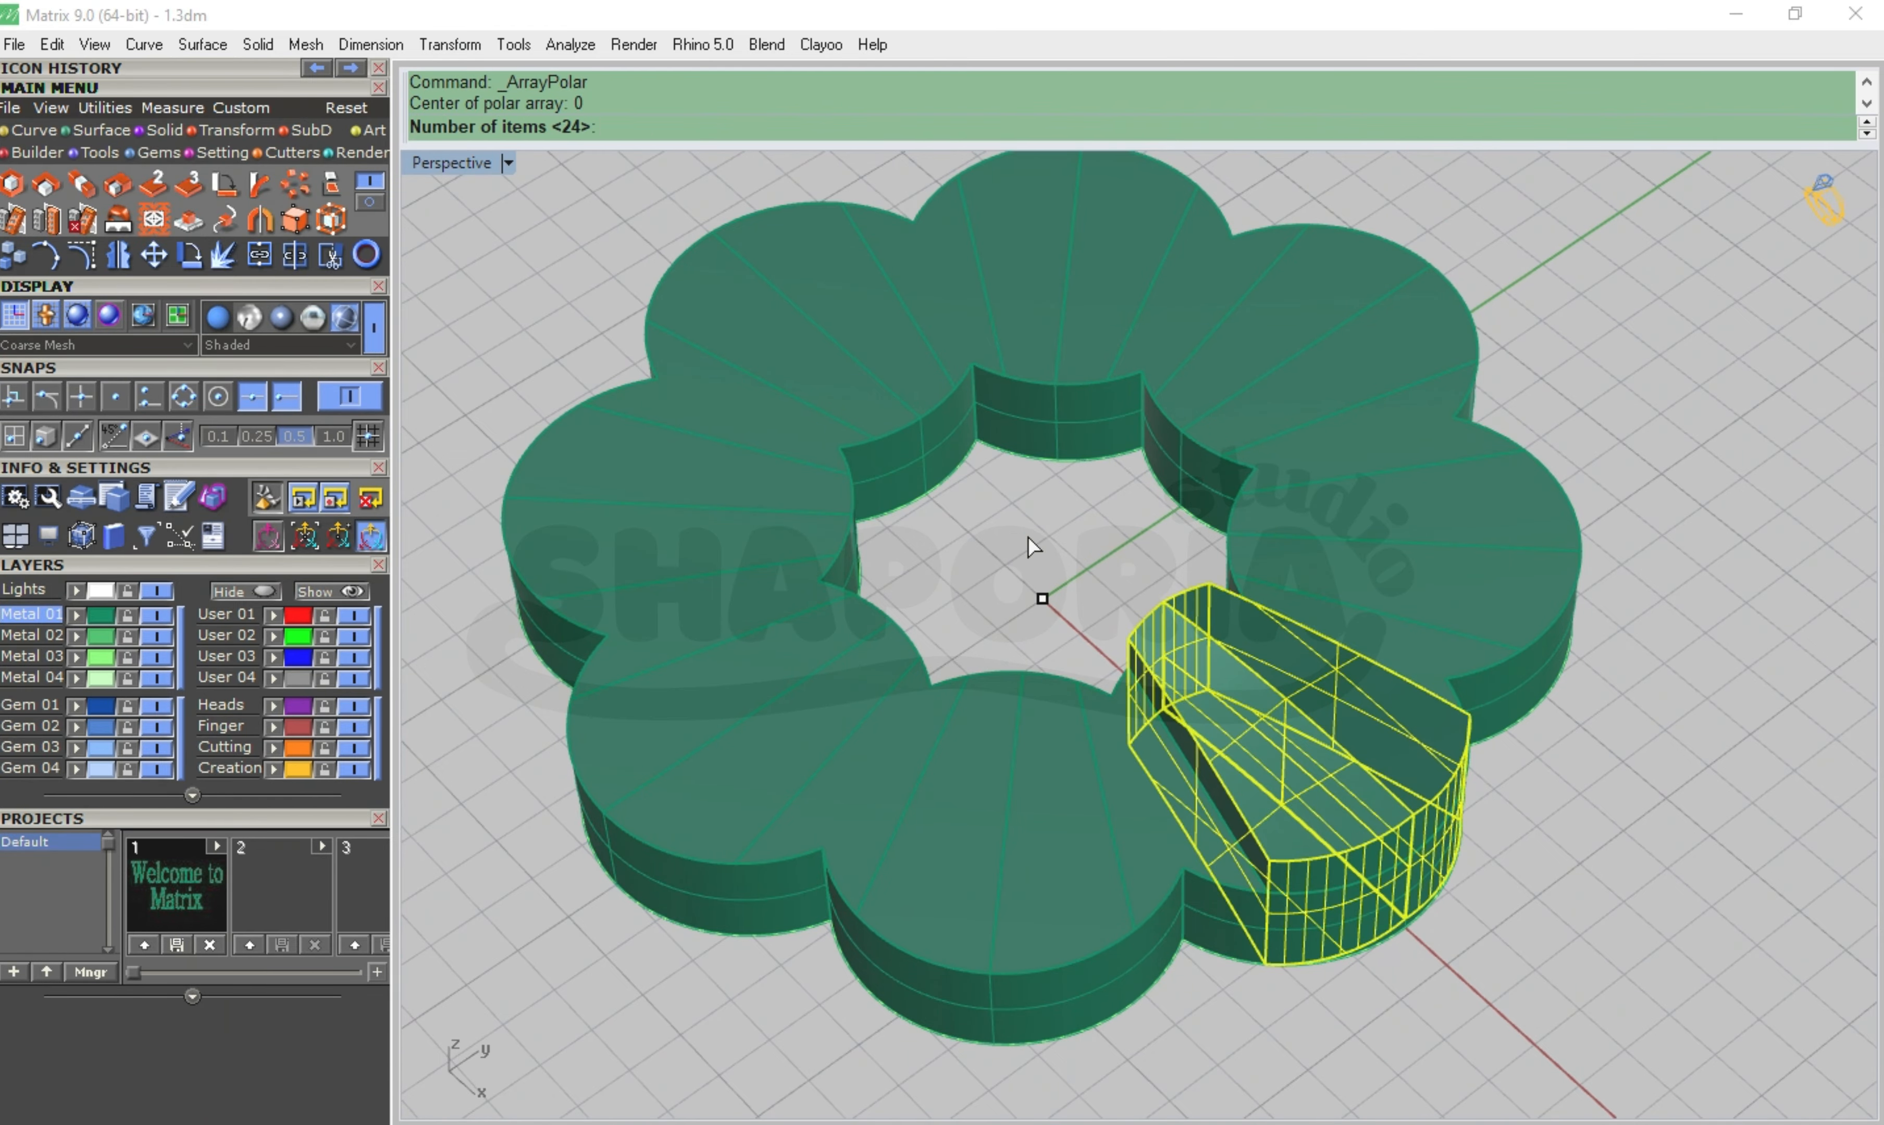
pyautogui.write('8')
pyautogui.press('Return')
pyautogui.press('Return')
pyautogui.press('Return')
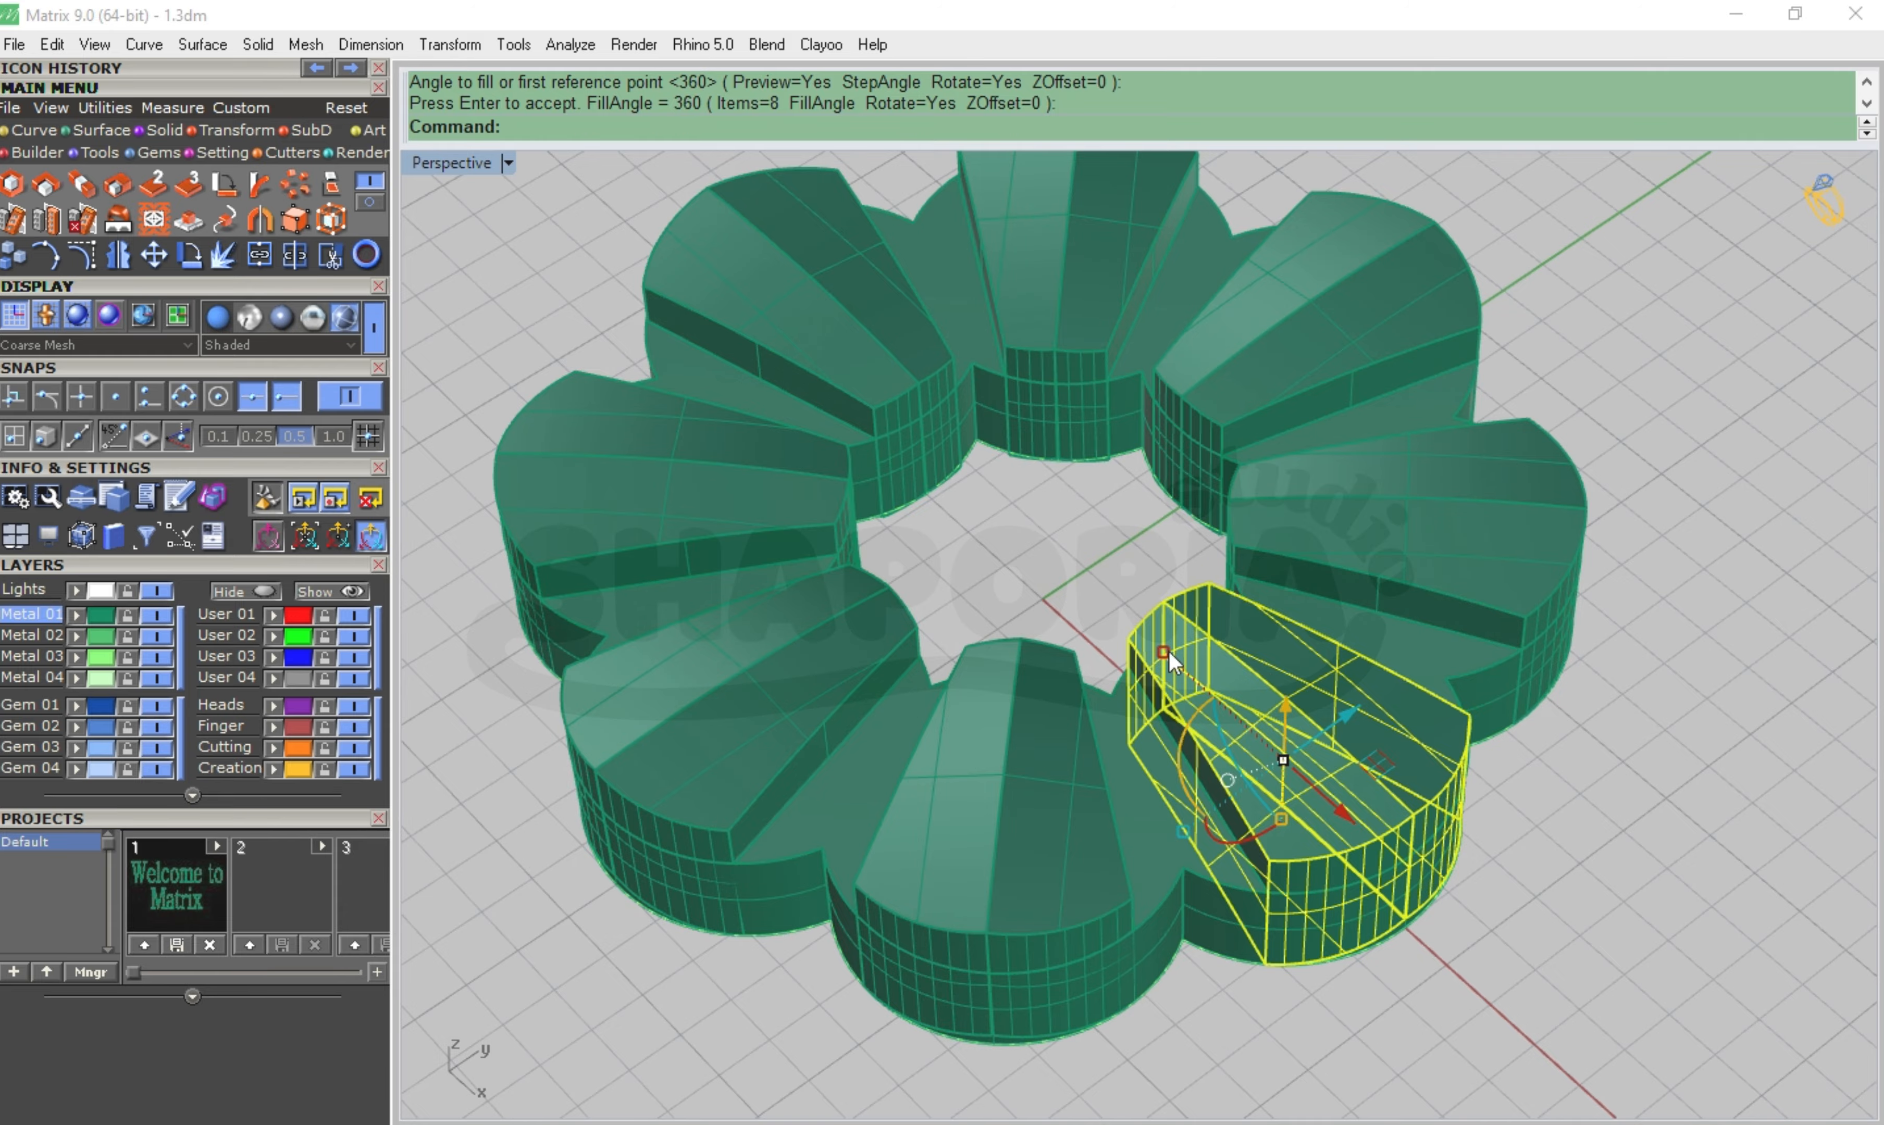
# Scale the original petal halves lengthwise with the gumball so the petals reach closer to the center and beyond the base
pyautogui.moveTo(1168, 649); pyautogui.dragTo(1107, 582)
pyautogui.moveTo(1671, 870); pyautogui.dragTo(1692, 835, button='right')
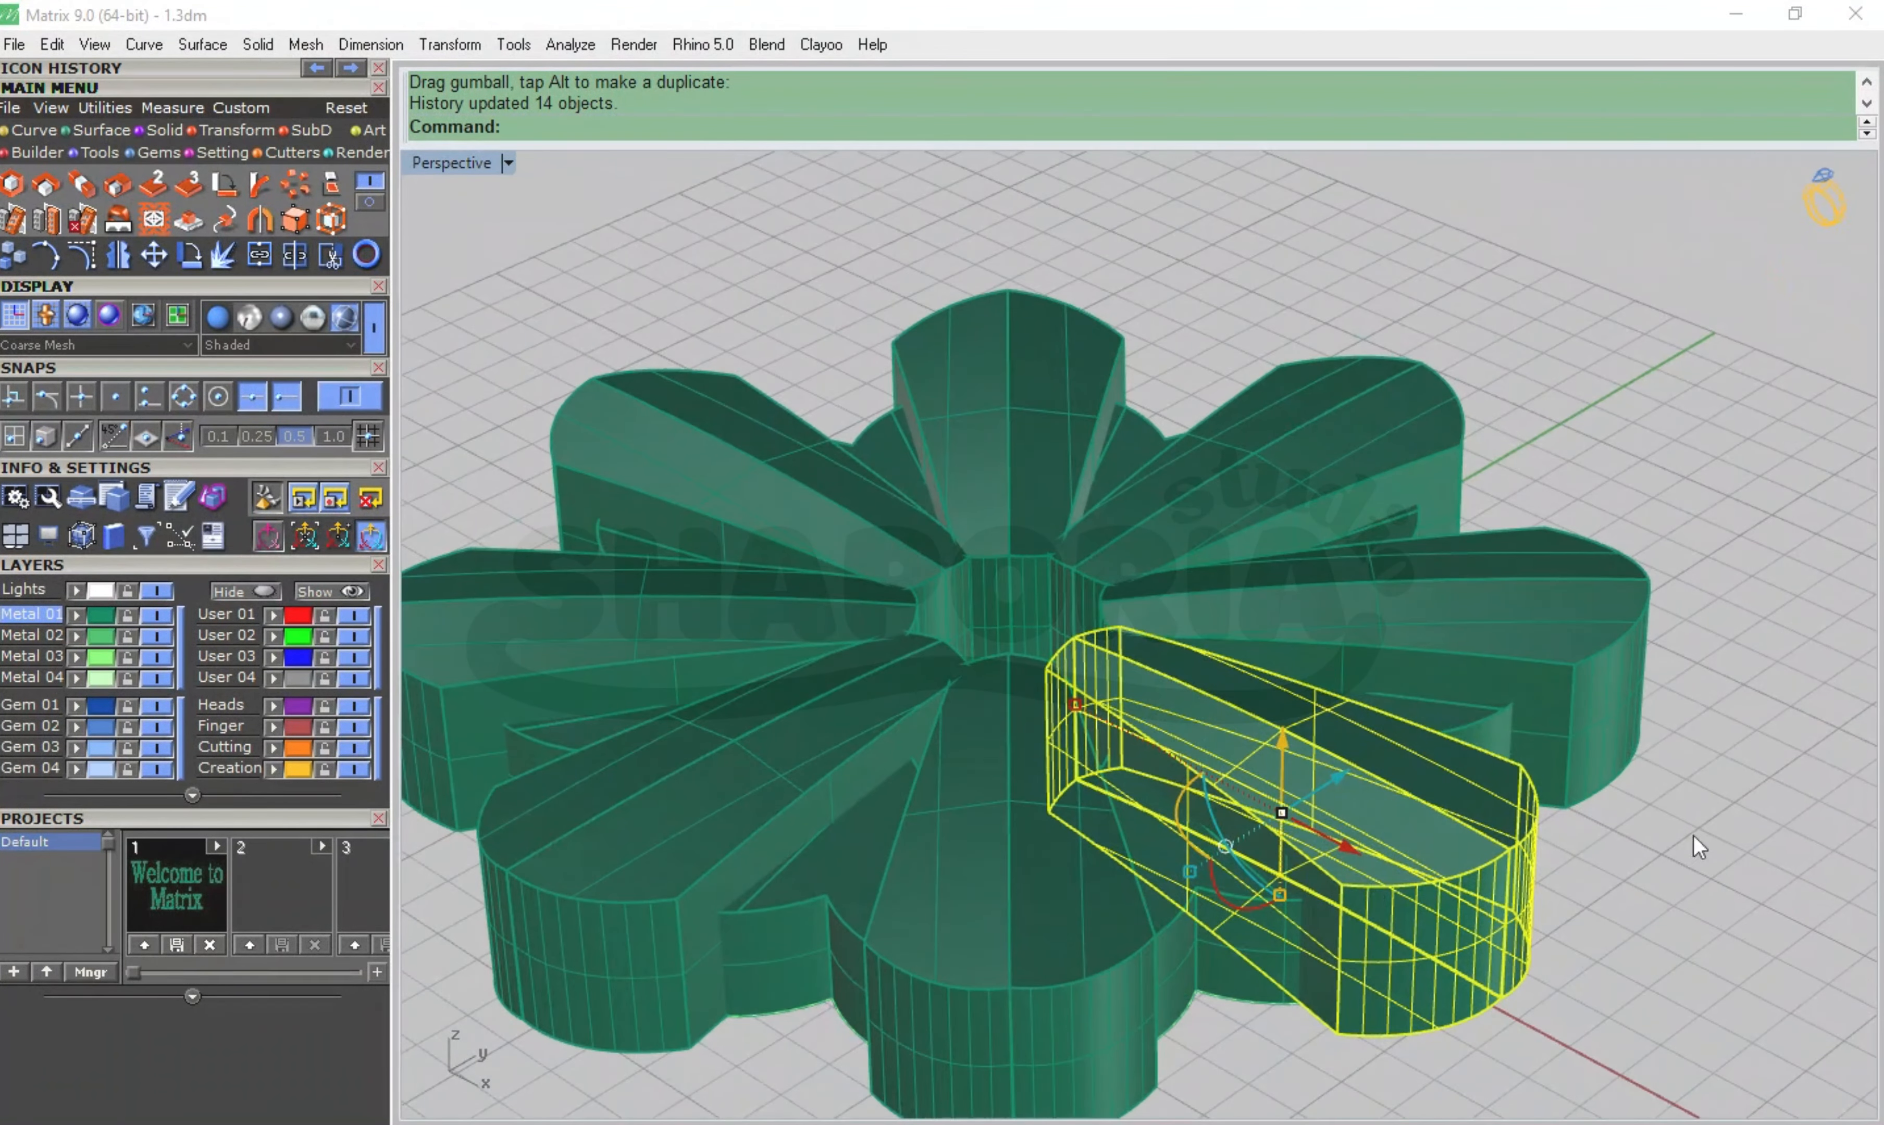
pyautogui.scroll(-3, 1693, 836)
pyautogui.moveTo(1664, 930); pyautogui.dragTo(1537, 784, button='right')
# Adjust the original petal halves vertically with the gumball, lowering them slightly relative to the flower base
pyautogui.moveTo(1328, 864); pyautogui.dragTo(1329, 871)
pyautogui.moveTo(1403, 684); pyautogui.dragTo(1327, 1050, button='right')
pyautogui.scroll(4, 1328, 1050)
pyautogui.moveTo(1319, 690); pyautogui.dragTo(1318, 711)
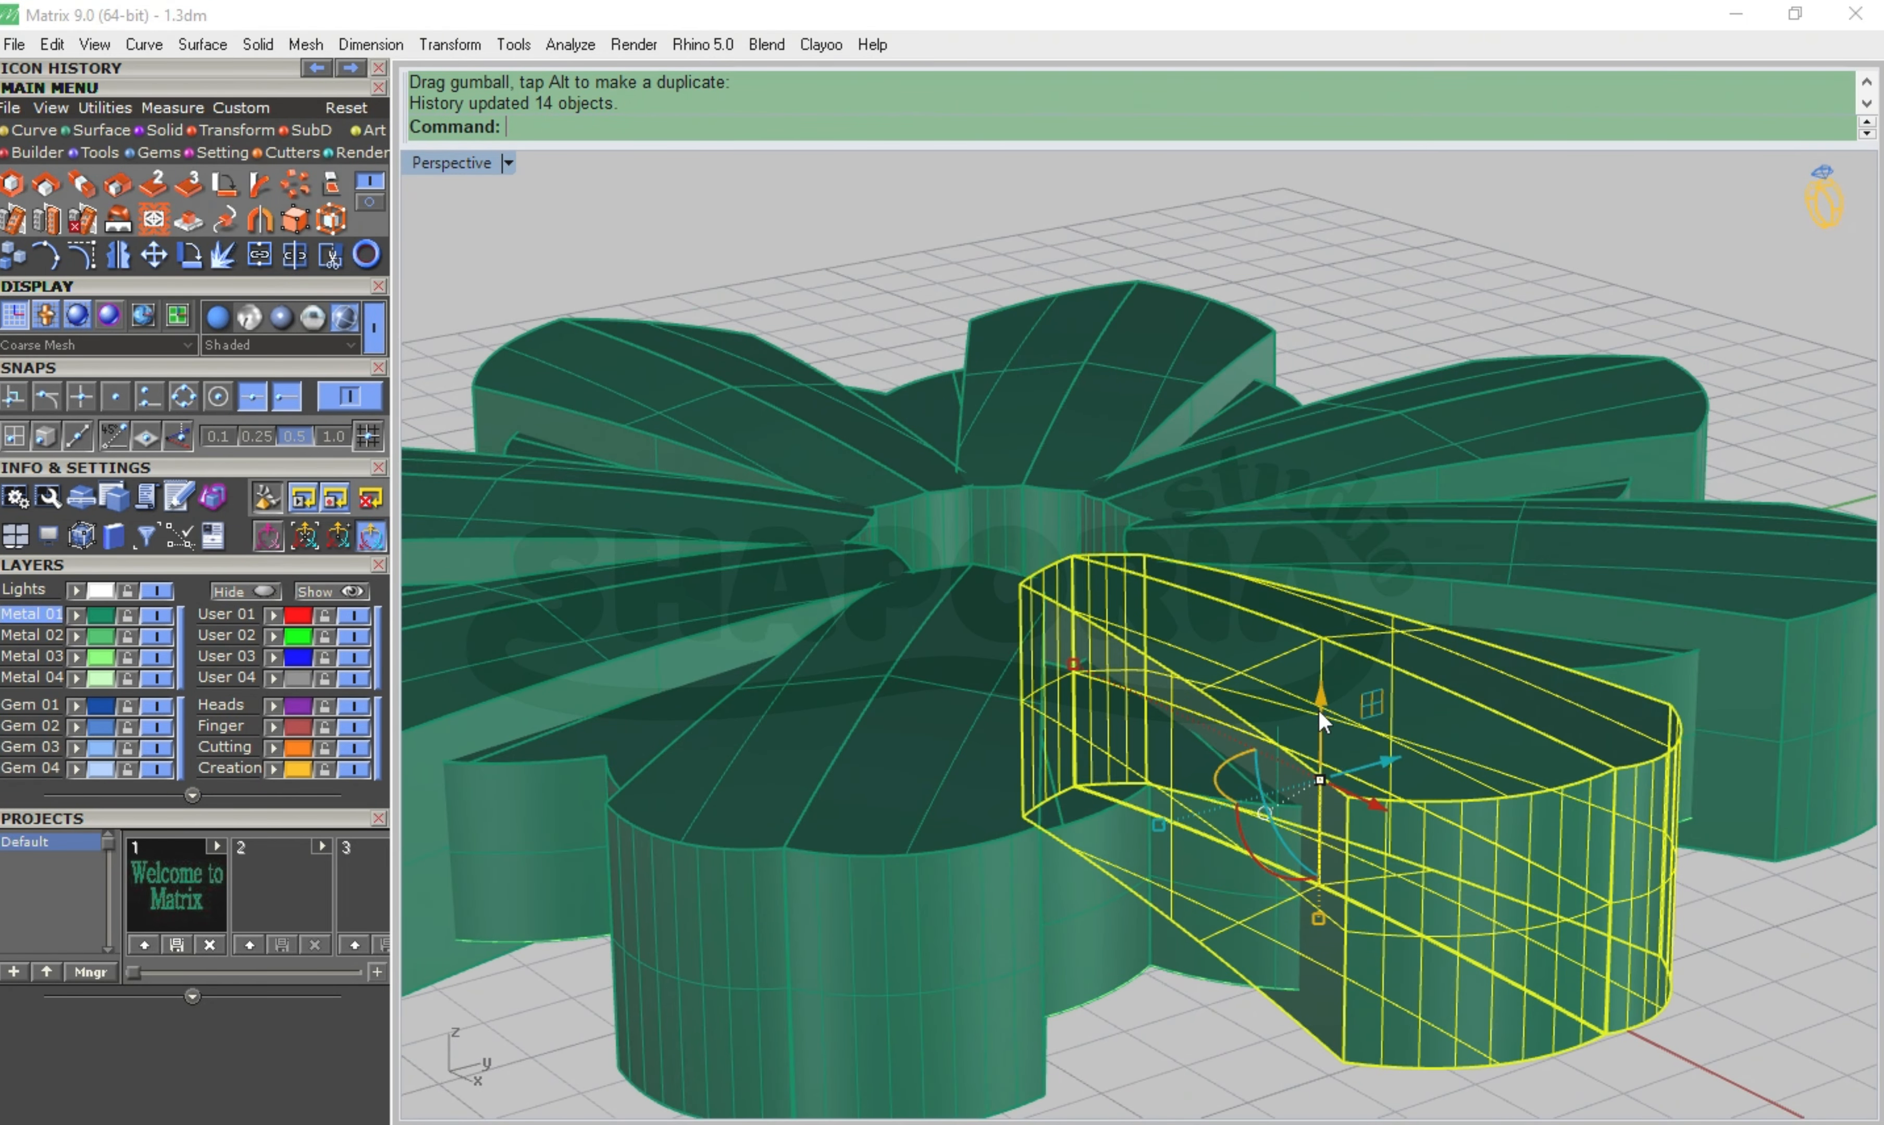
pyautogui.click(1376, 320)
pyautogui.moveTo(1376, 320); pyautogui.dragTo(1414, 428, button='right')
pyautogui.scroll(-4, 1131, 677)
pyautogui.moveTo(1131, 677); pyautogui.dragTo(1193, 671, button='right')
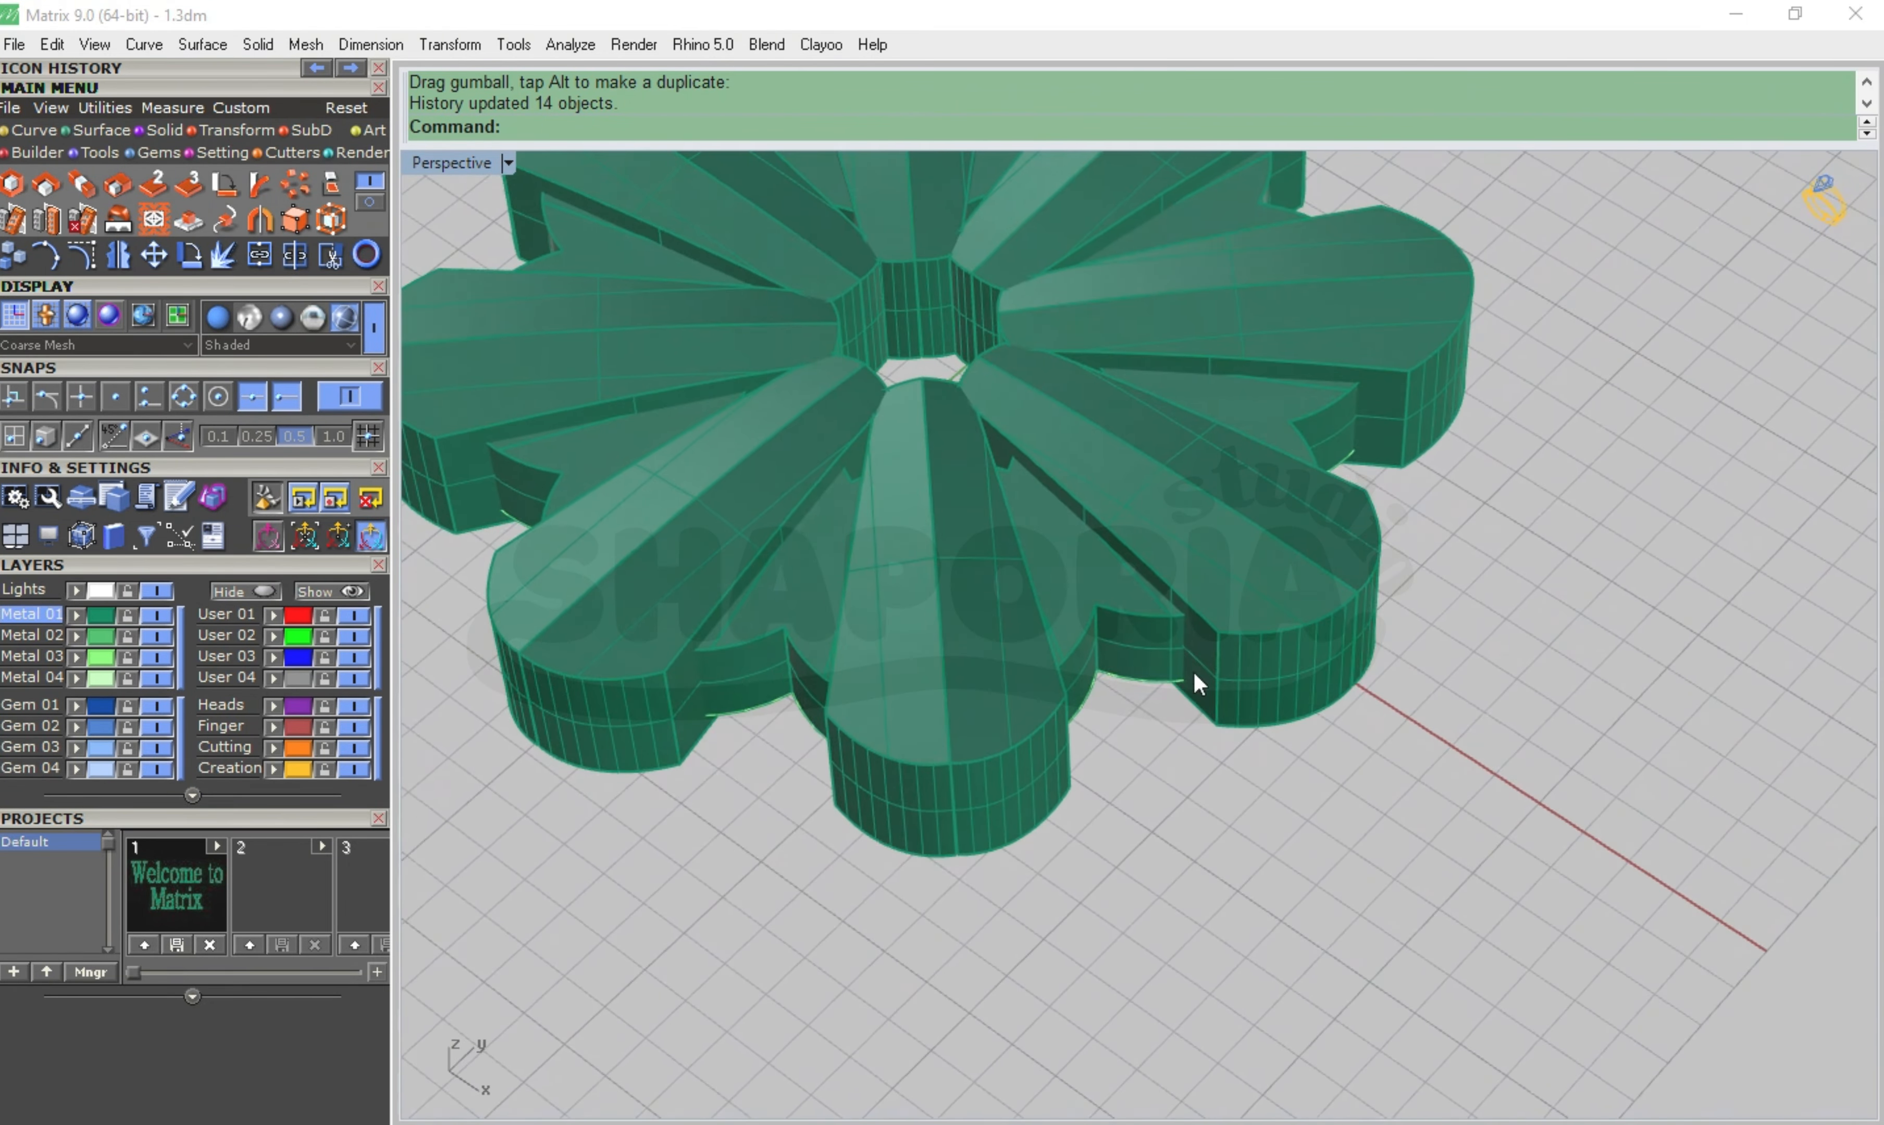
# Shorten the original petal halves slightly with the gumball so their inner ends pull back from the center
pyautogui.scroll(-3, 1146, 671)
pyautogui.scroll(5, 1217, 587)
pyautogui.moveTo(1216, 587); pyautogui.dragTo(1007, 448, button='right')
pyautogui.click(1050, 416)
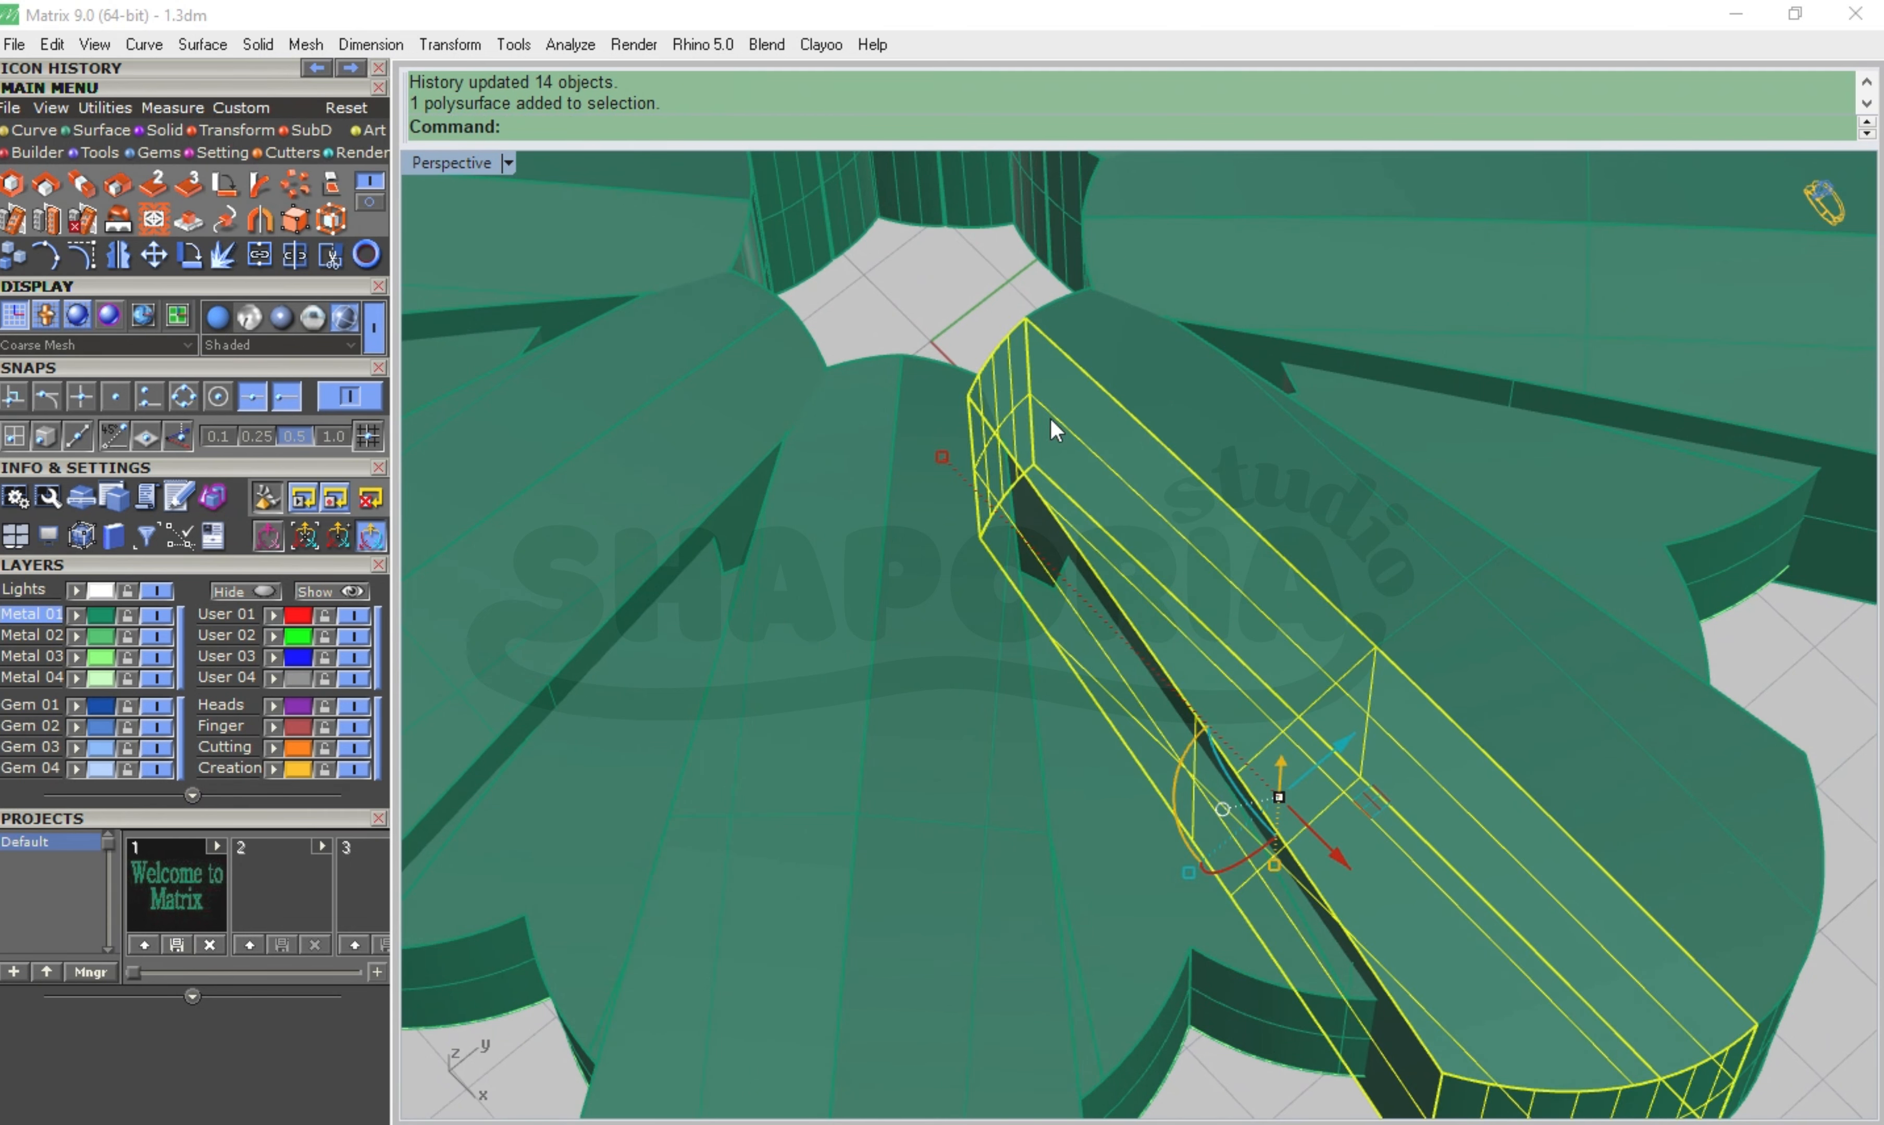
pyautogui.click(1171, 387)
pyautogui.moveTo(1030, 389); pyautogui.dragTo(1051, 422)
pyautogui.click(1052, 420)
pyautogui.click(982, 312)
pyautogui.moveTo(982, 312); pyautogui.dragTo(952, 365, button='right')
pyautogui.moveTo(1177, 437); pyautogui.dragTo(1223, 579, button='right')
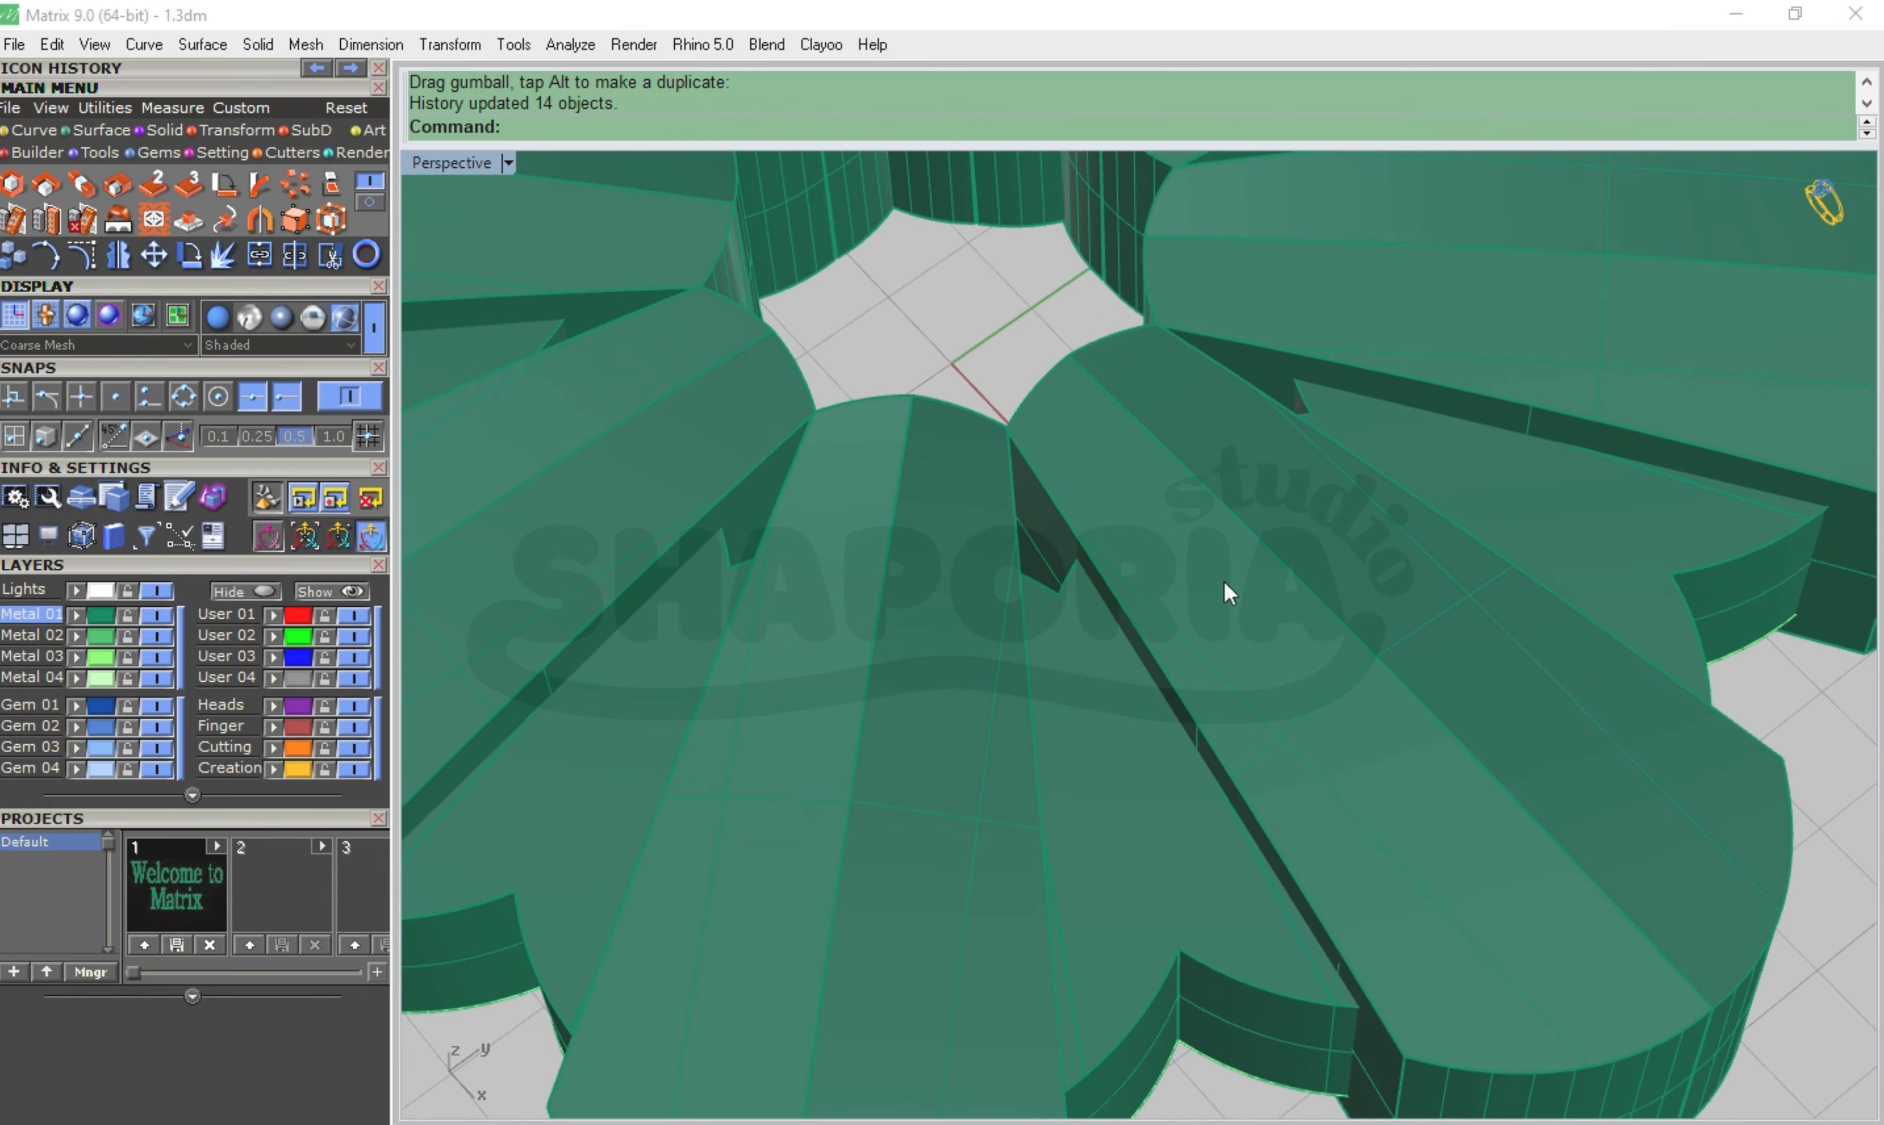
# Fine-tune the original petal halves' radial length, extending their inner ends slightly toward the center
pyautogui.click(1224, 591)
pyautogui.keyDown('shift'); pyautogui.click(1299, 507); pyautogui.keyUp('shift')
pyautogui.moveTo(1077, 428); pyautogui.dragTo(1061, 405)
pyautogui.click(997, 305)
pyautogui.moveTo(997, 306); pyautogui.dragTo(1253, 554, button='right')
pyautogui.scroll(-7, 1020, 447)
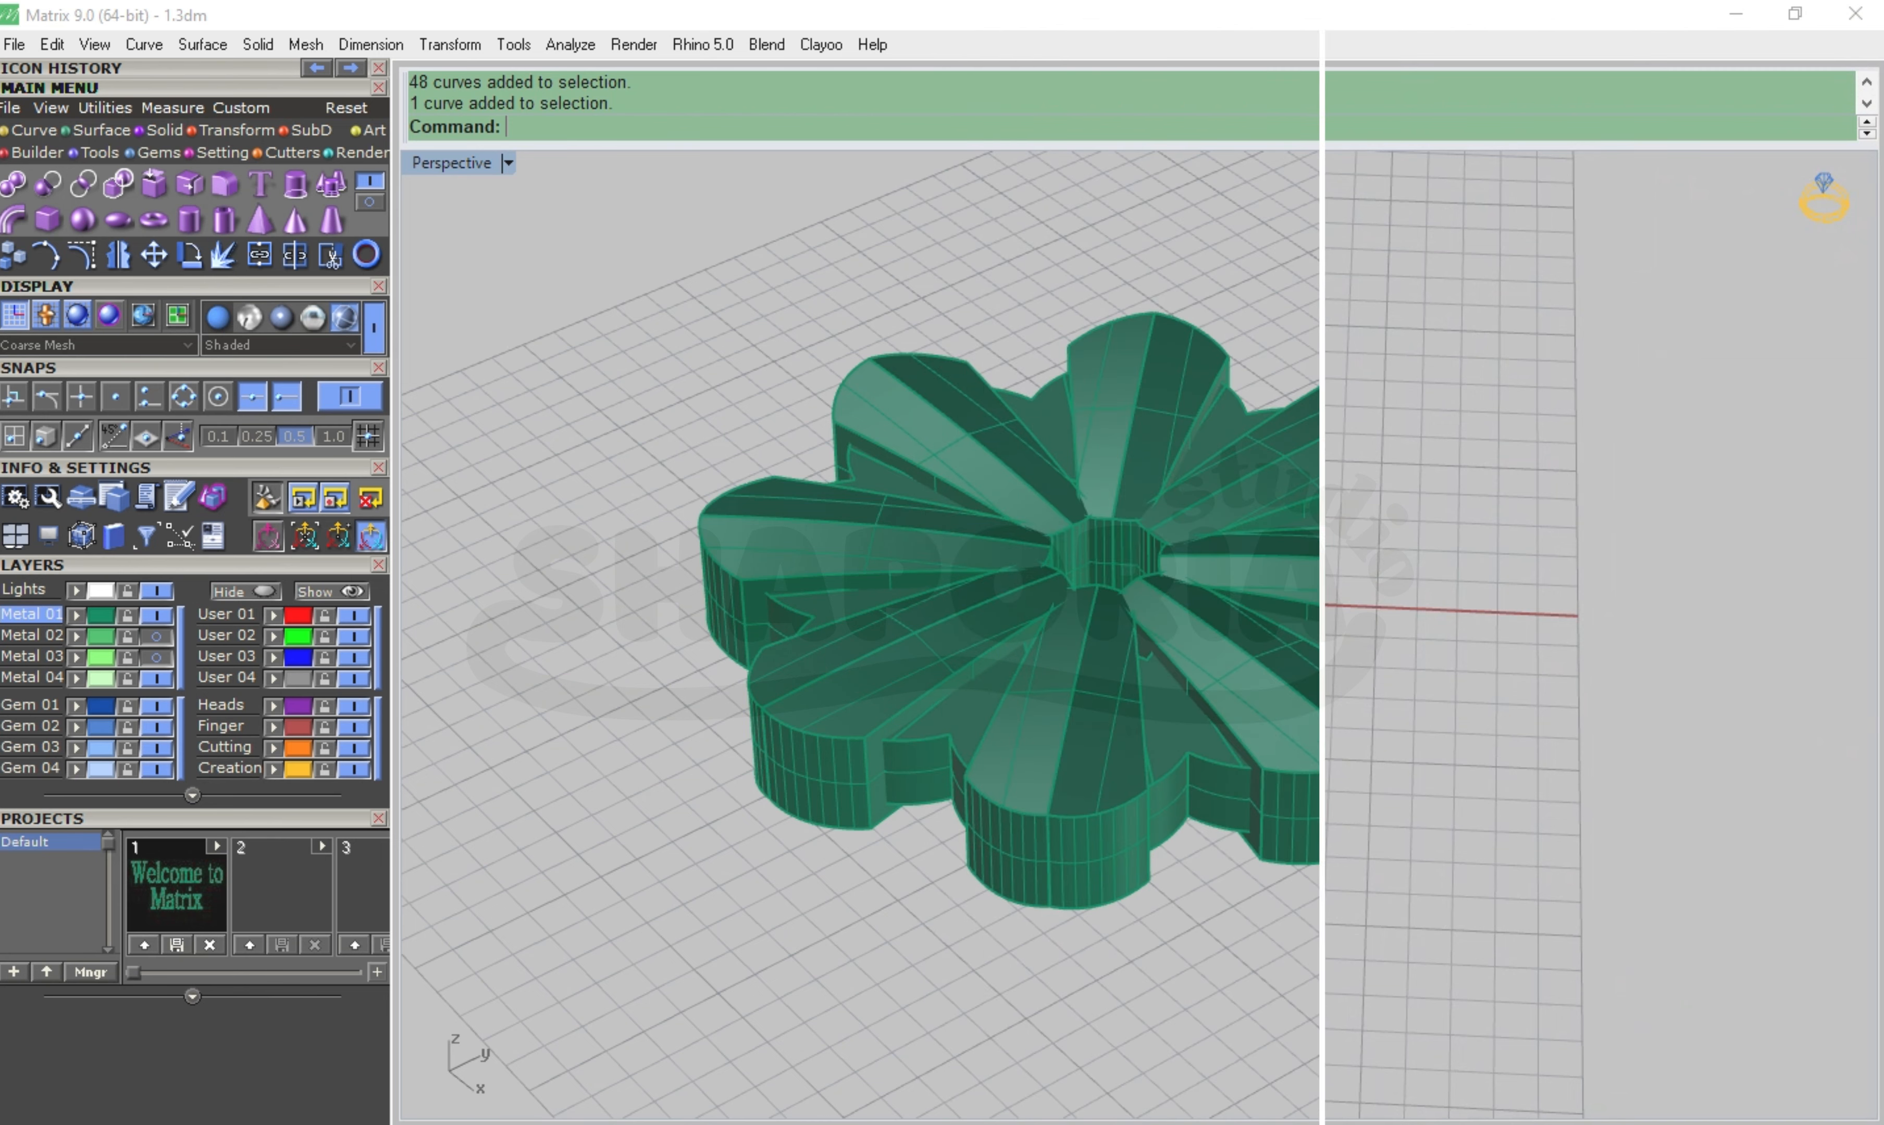
# Boolean union all the petals with the flower base
pyautogui.click(13, 184)
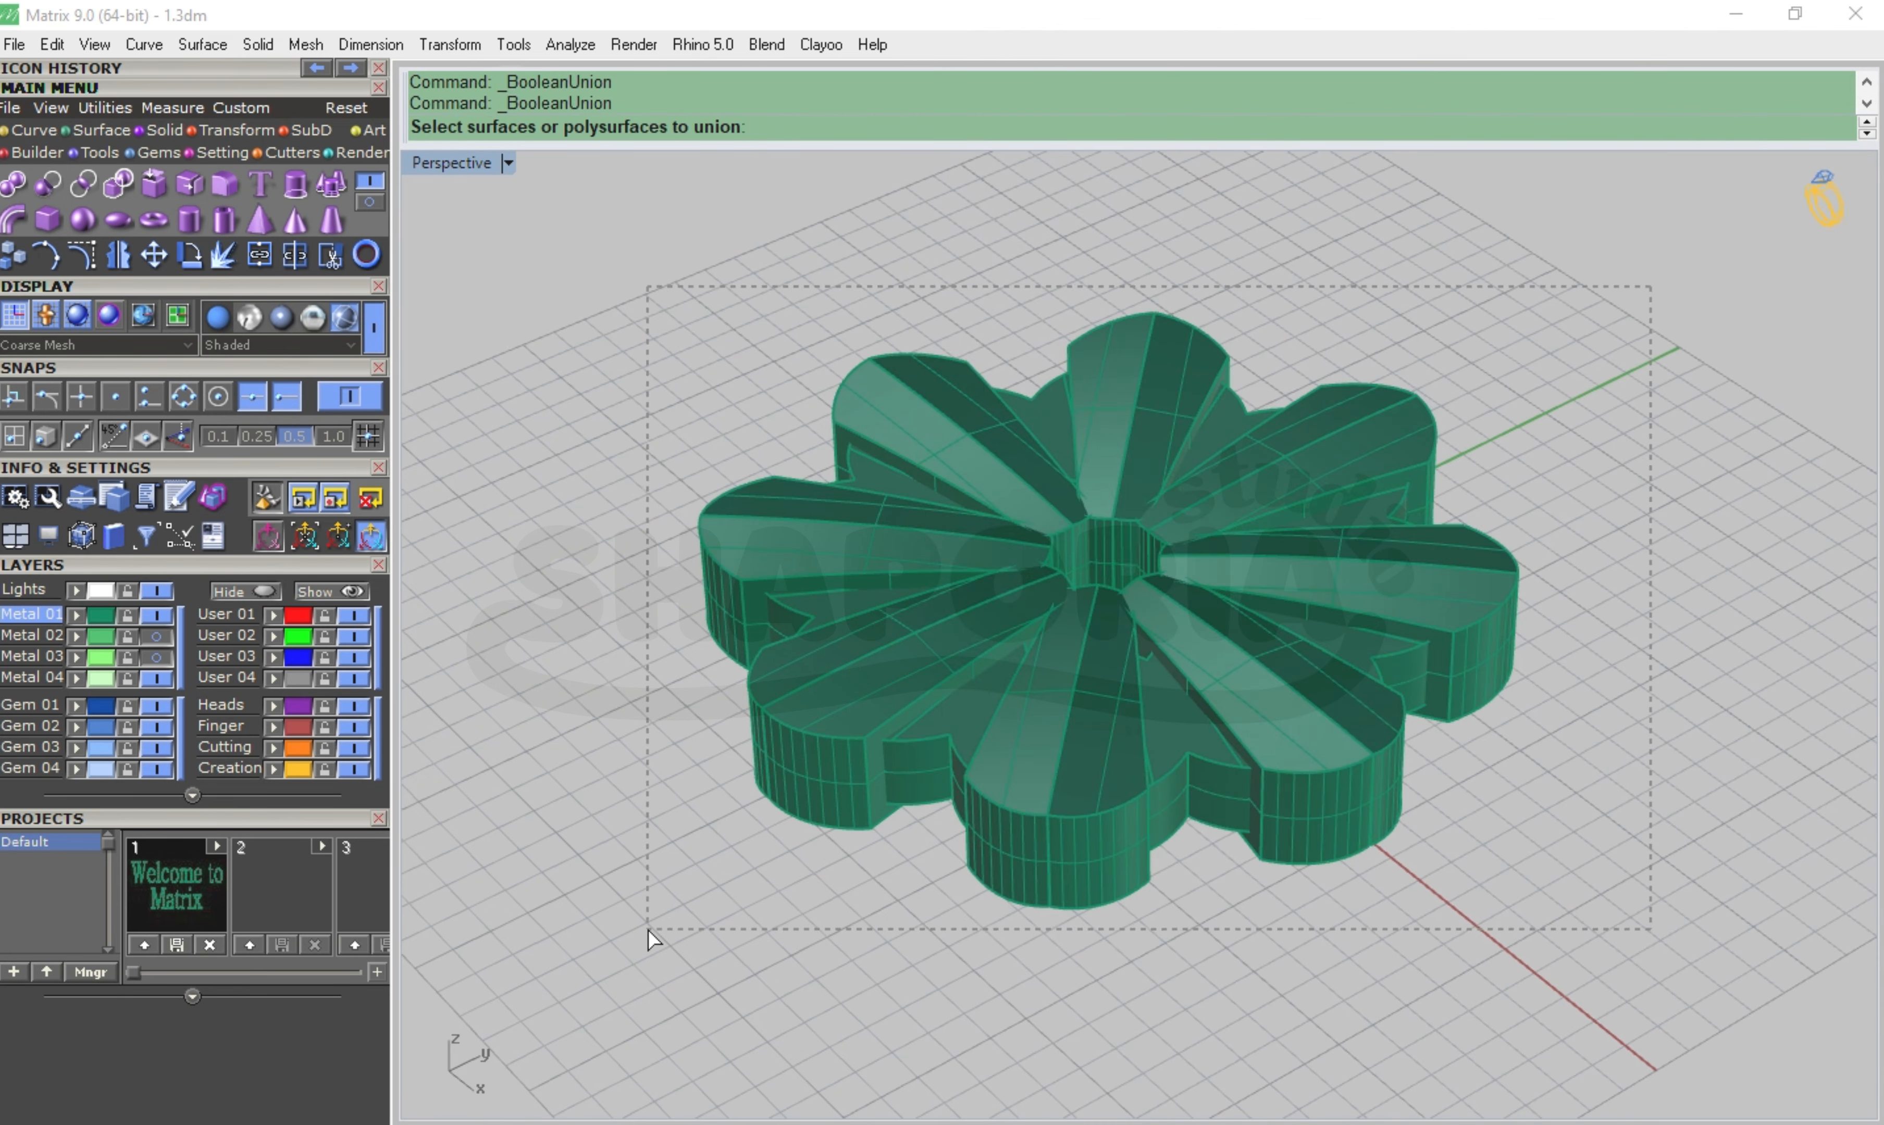
pyautogui.moveTo(648, 930); pyautogui.dragTo(646, 928)
pyautogui.press('Return')
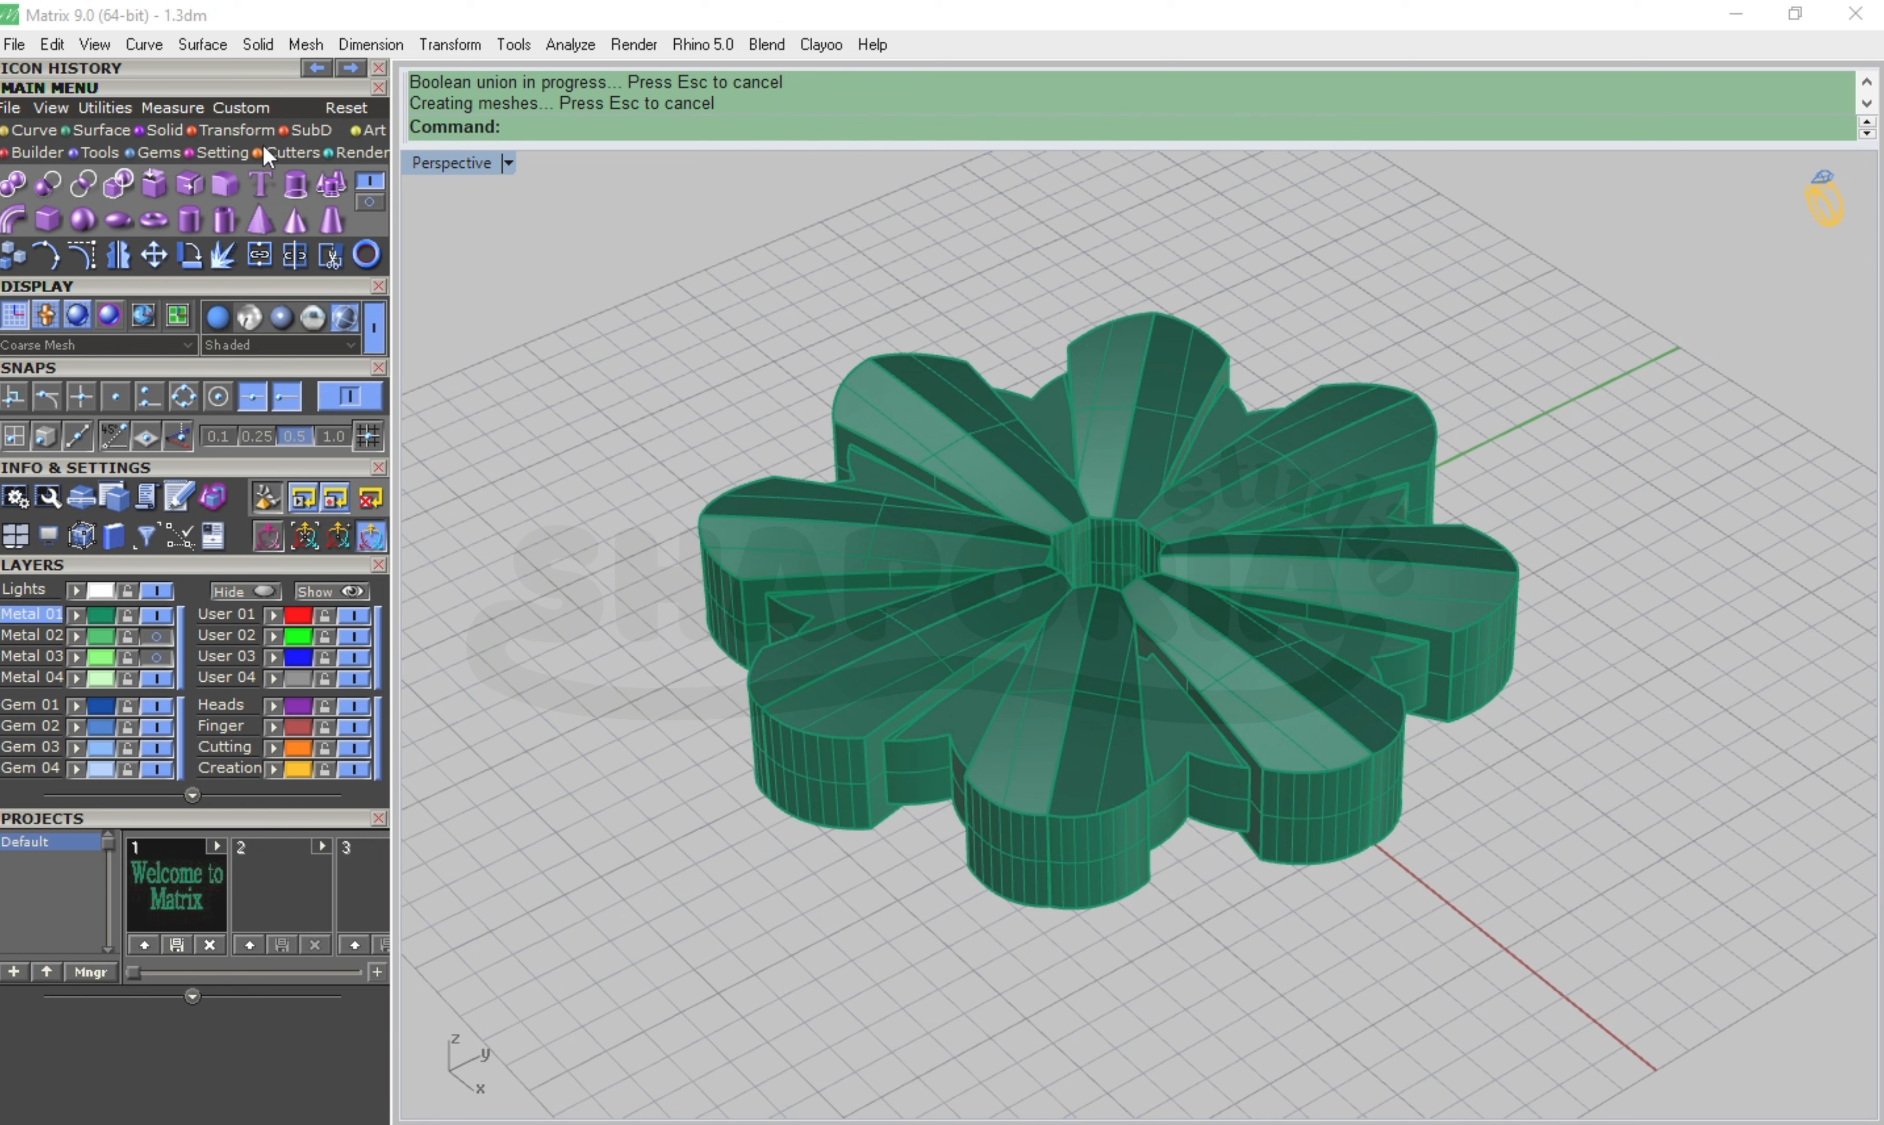
# Create a plane centered on the origin that extends beyond the whole flower
pyautogui.click(122, 130)
pyautogui.click(154, 184)
pyautogui.click(741, 129)
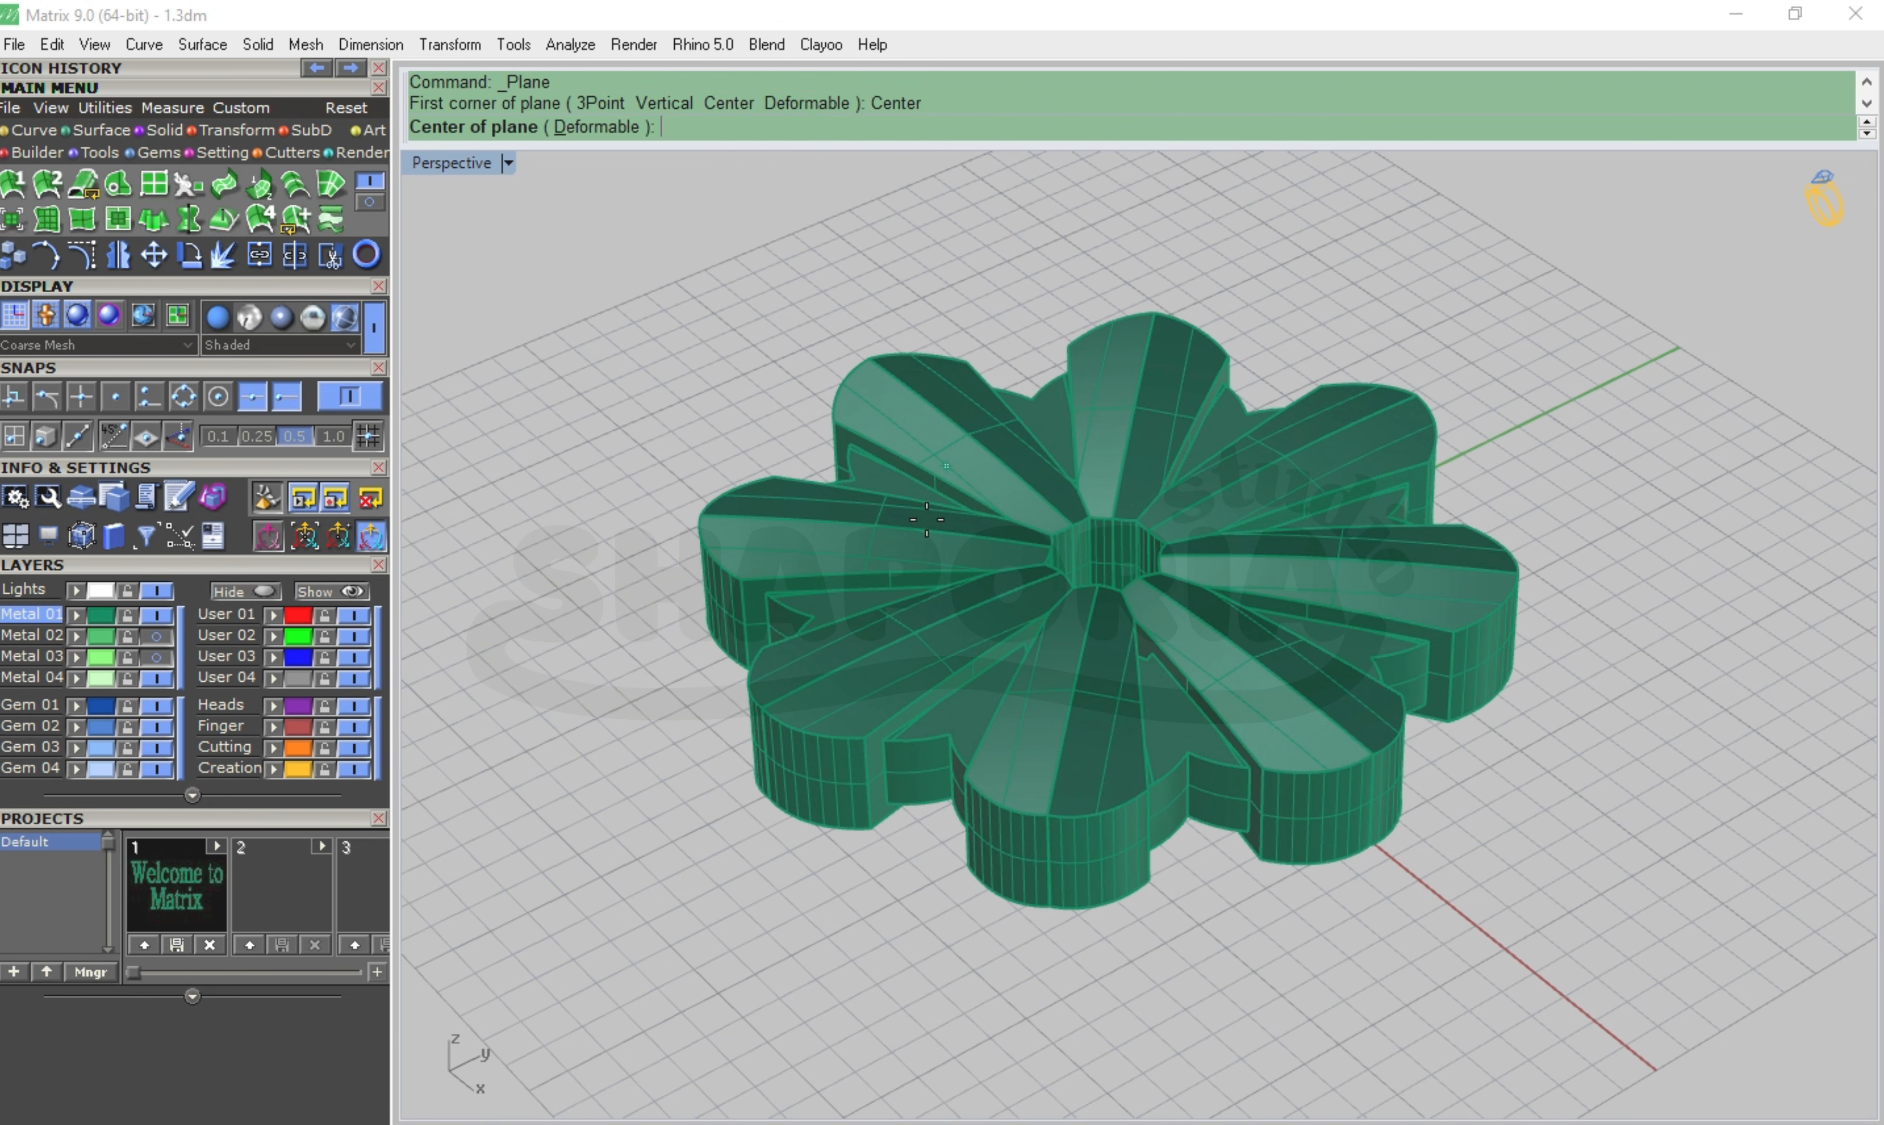
pyautogui.write('0')
pyautogui.press('Return')
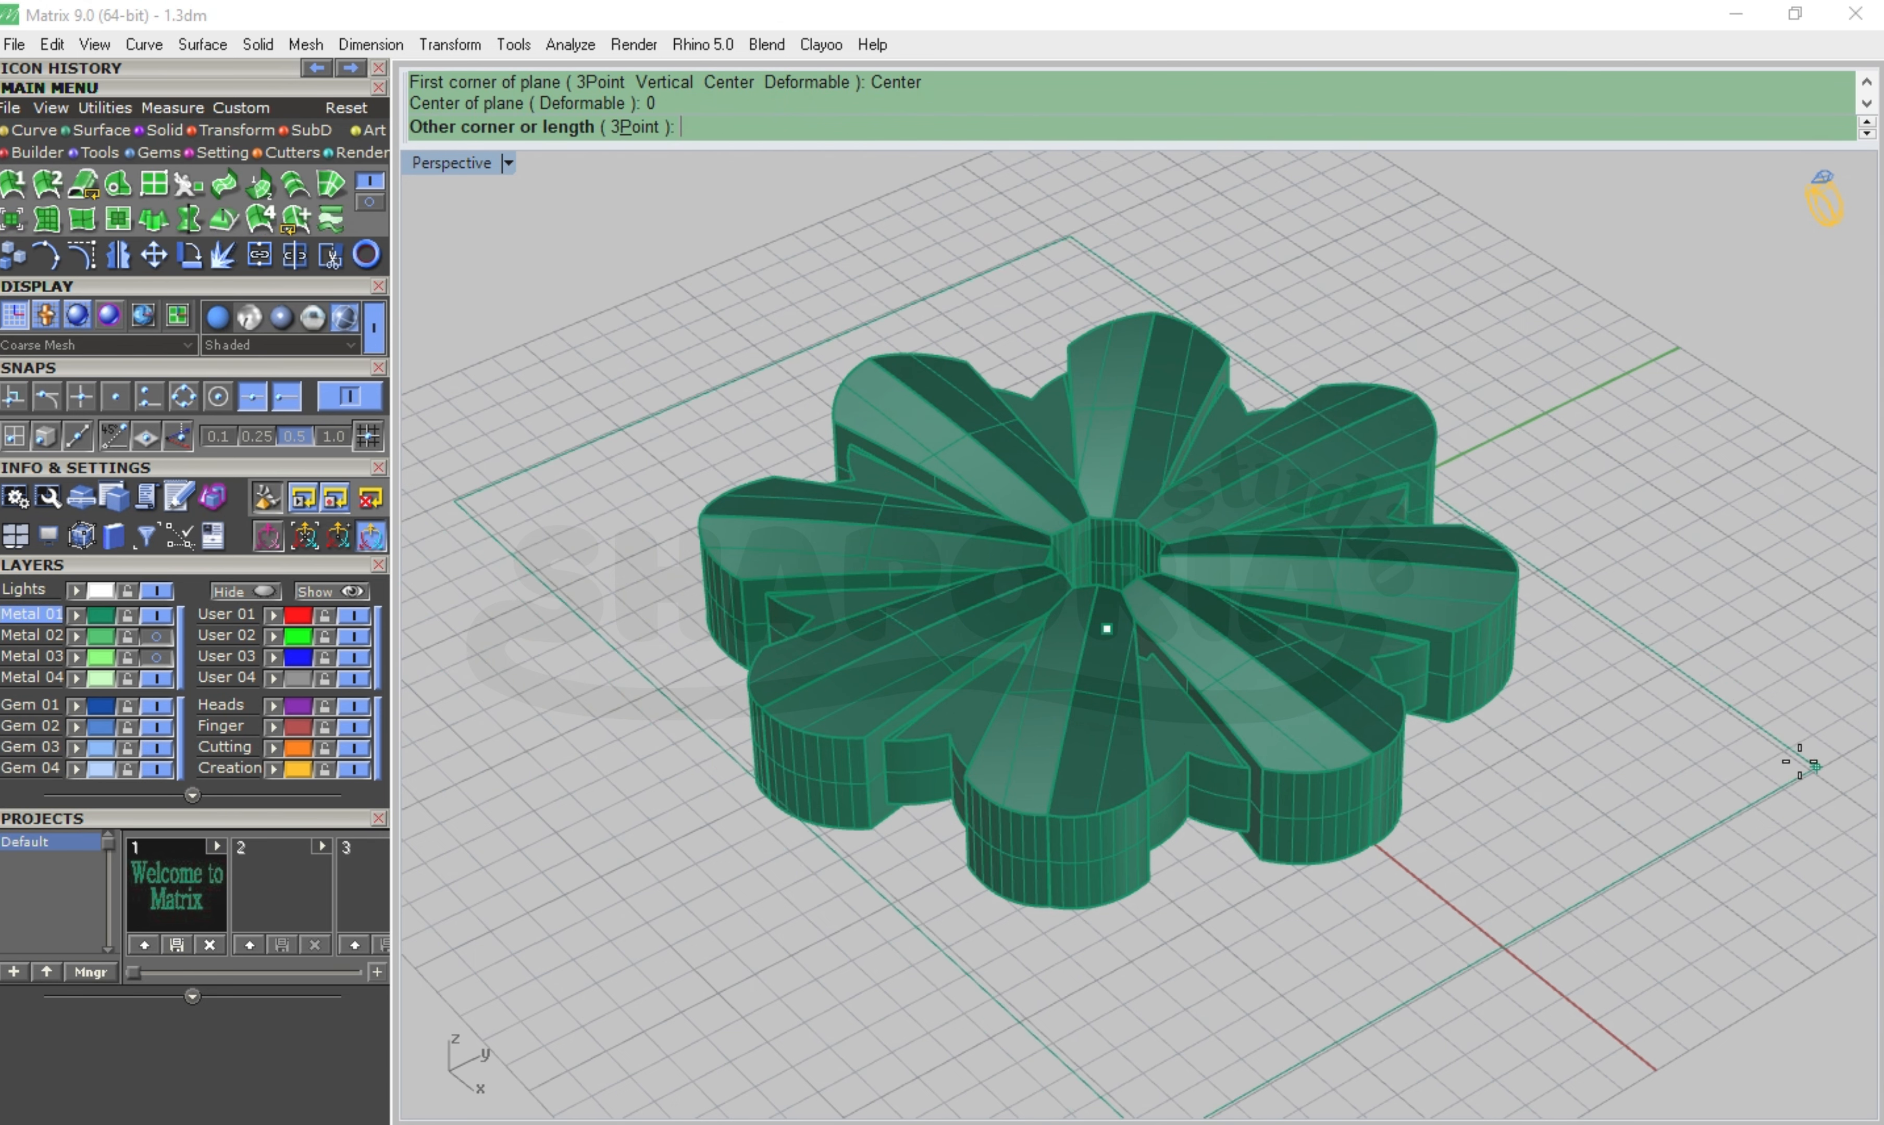
pyautogui.click(1865, 688)
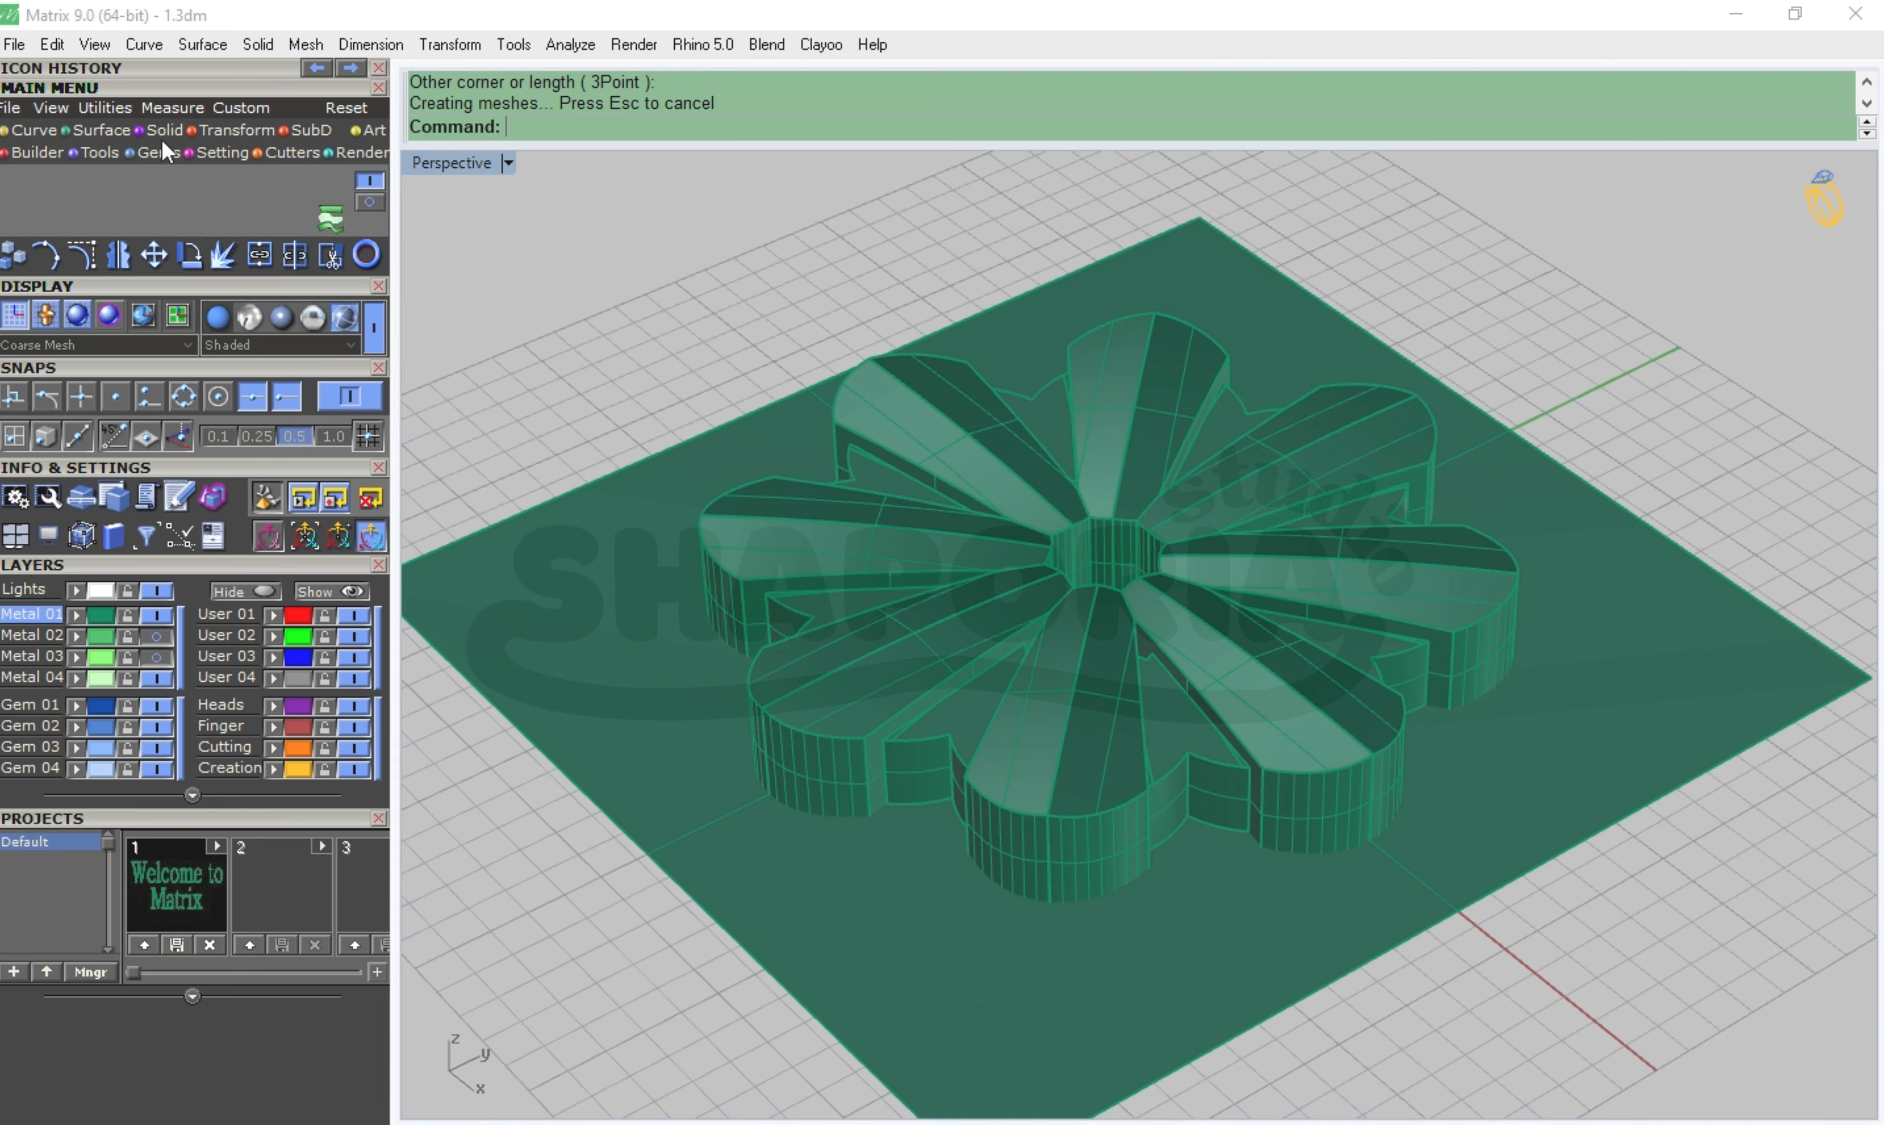
# Trim off the flower's underside with a Boolean difference, subtracting the centered plane from the united flower
pyautogui.click(50, 183)
pyautogui.click(1392, 750)
pyautogui.press('Return')
pyautogui.click(1483, 820)
pyautogui.press('Return')
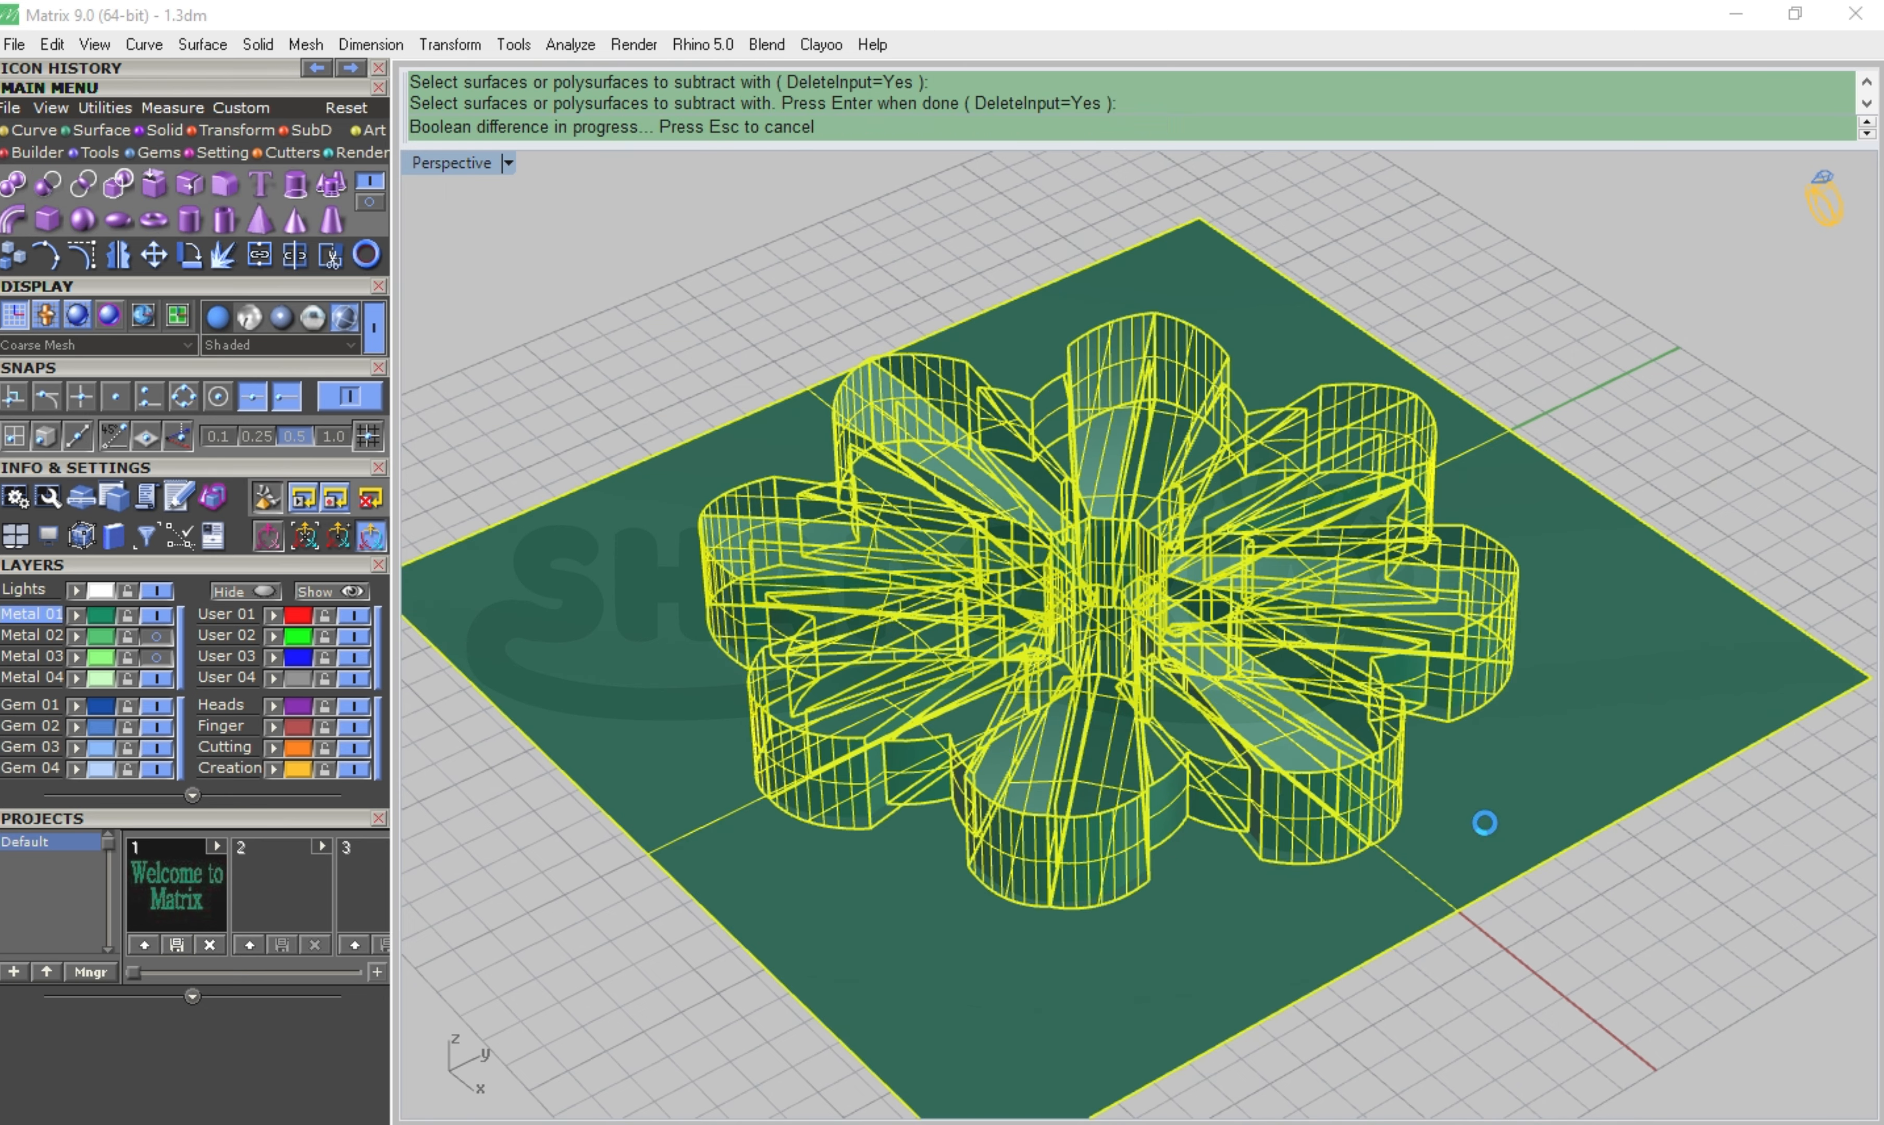
pyautogui.moveTo(1464, 947); pyautogui.dragTo(812, 659, button='right')
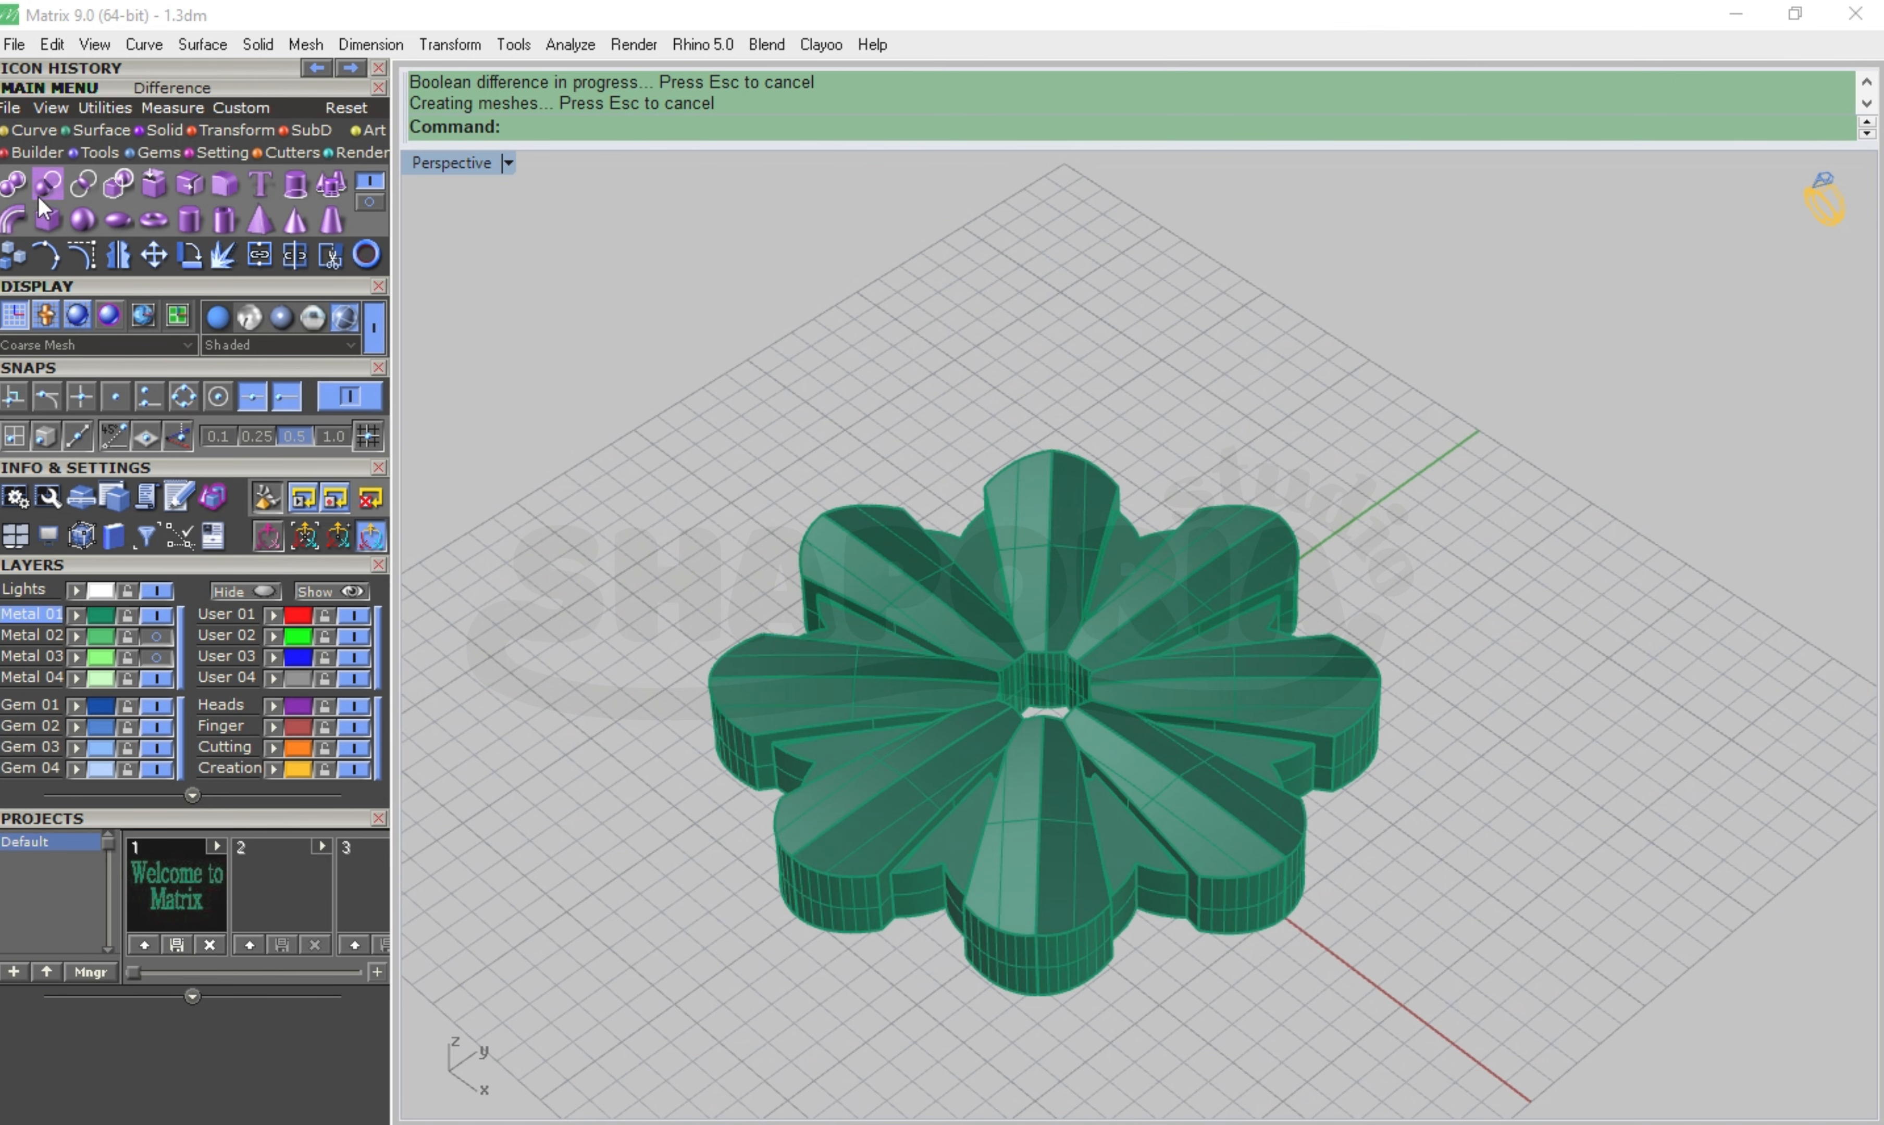
# Create a horizontal torus centered at the outer end of the petal on the green axis
pyautogui.click(153, 220)
pyautogui.moveTo(1598, 883); pyautogui.dragTo(1404, 569, button='right')
pyautogui.scroll(8, 1415, 752)
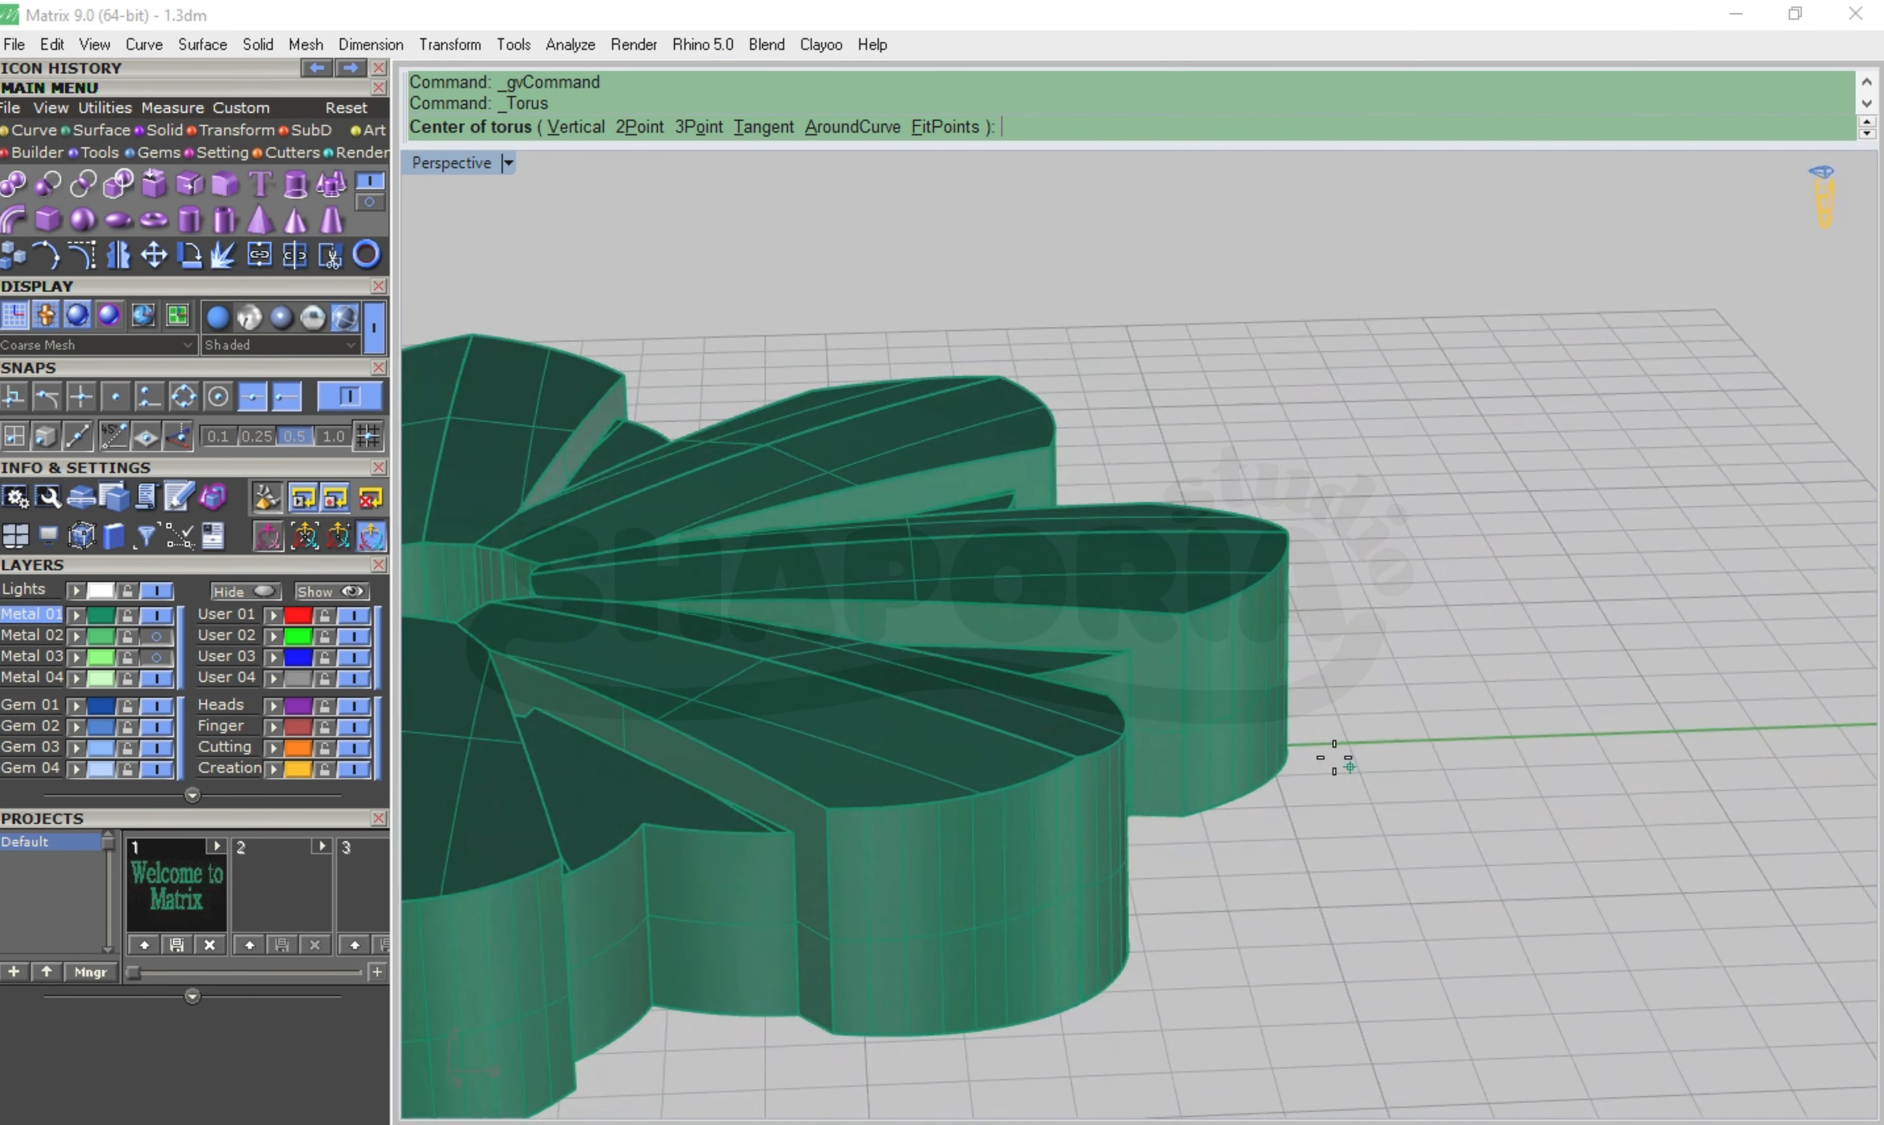
pyautogui.click(1284, 746)
pyautogui.click(1548, 701)
pyautogui.click(1521, 714)
# Move the torus outward and upward so it overlaps the petal's outer end only at its edge
pyautogui.click(1278, 685)
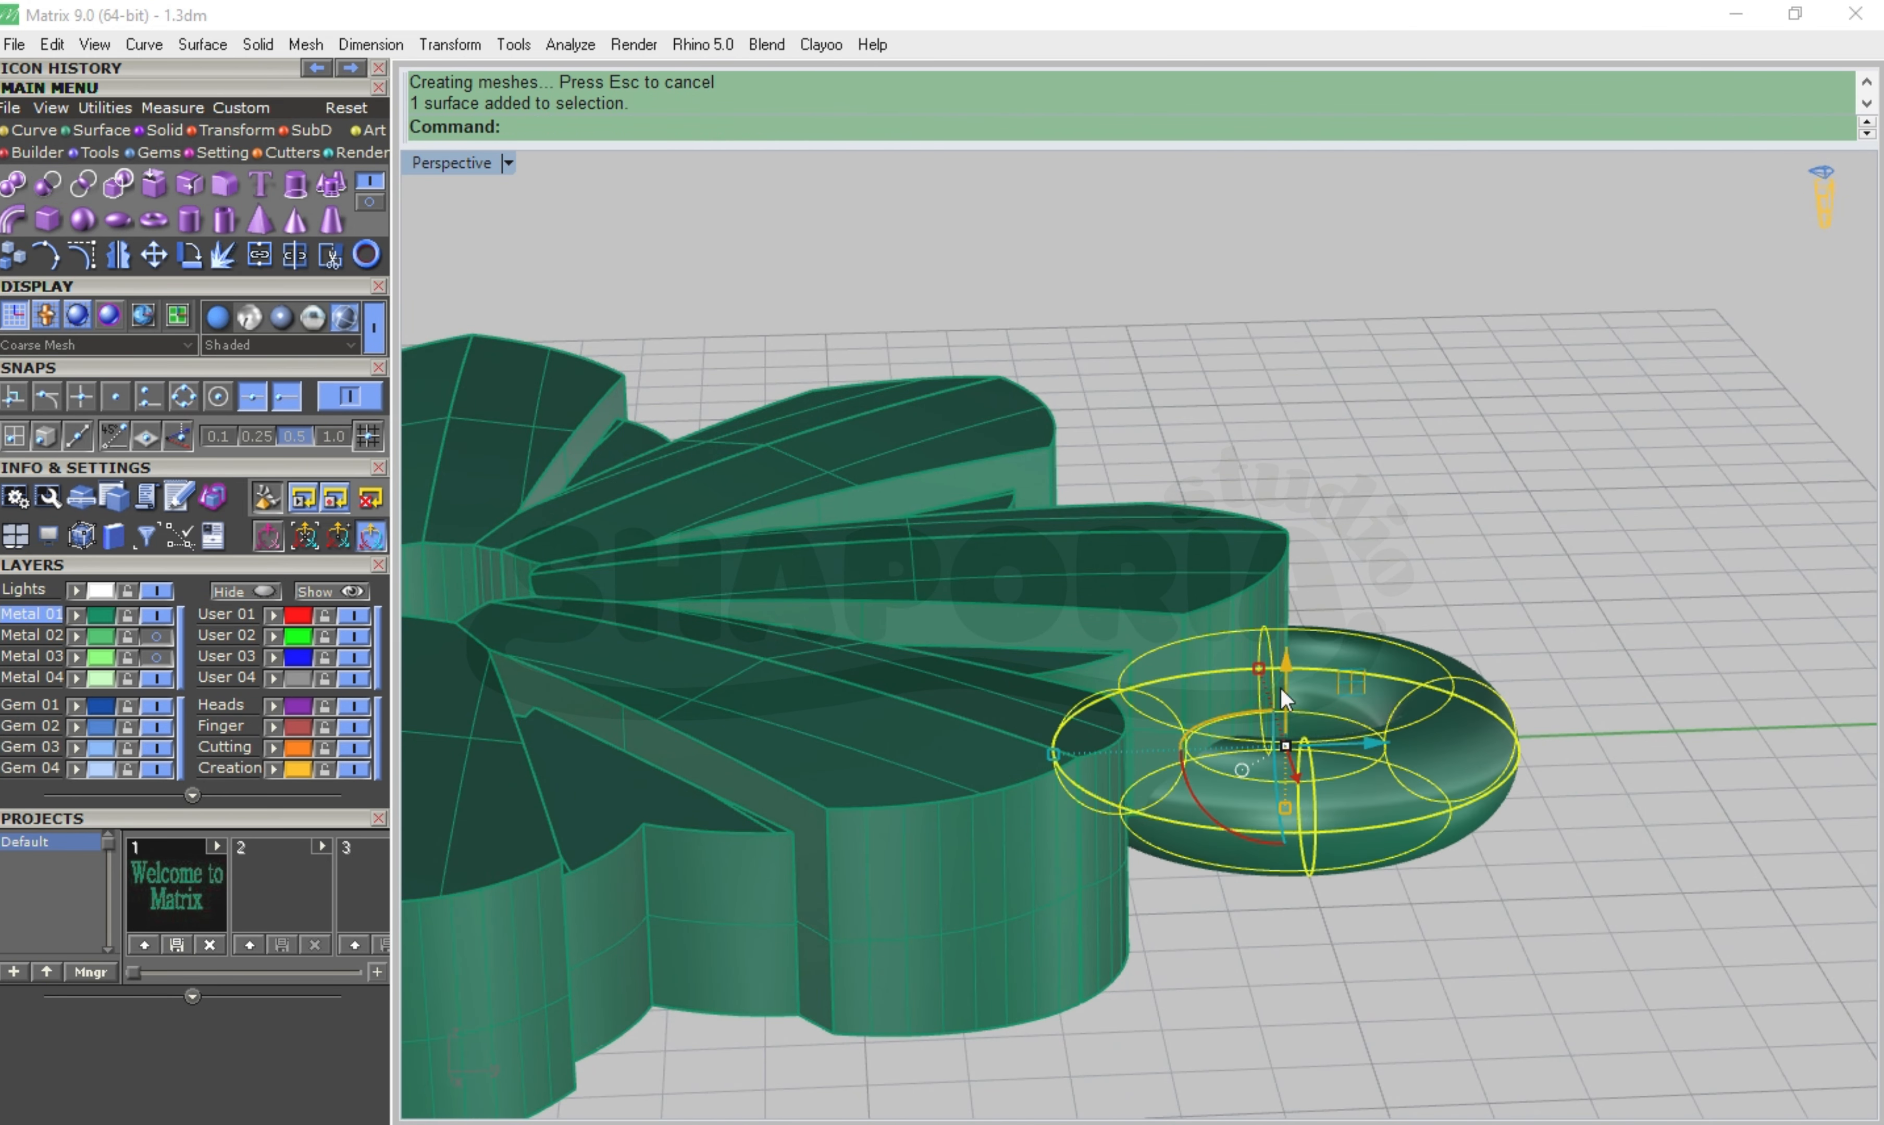
pyautogui.moveTo(1279, 685); pyautogui.dragTo(1451, 656)
pyautogui.hotkey('ctrl', 'z')
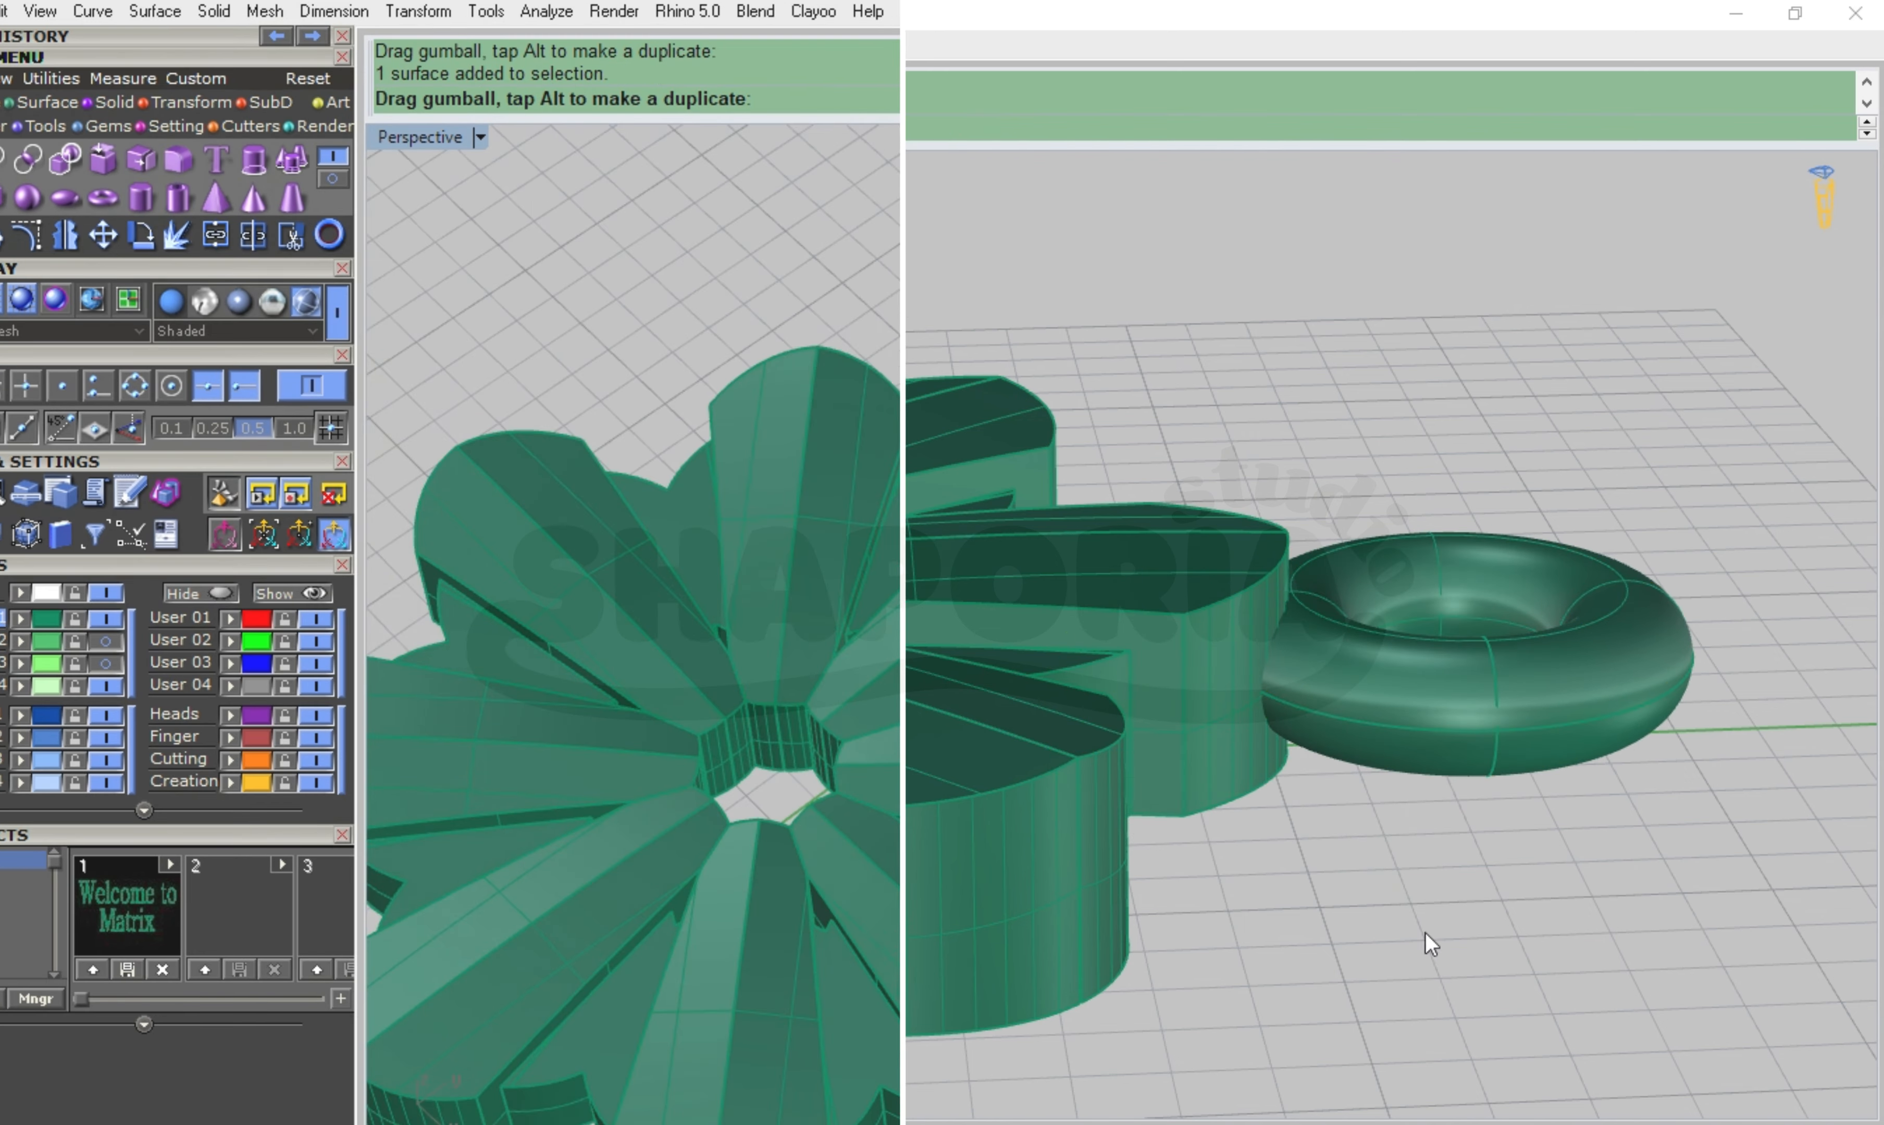